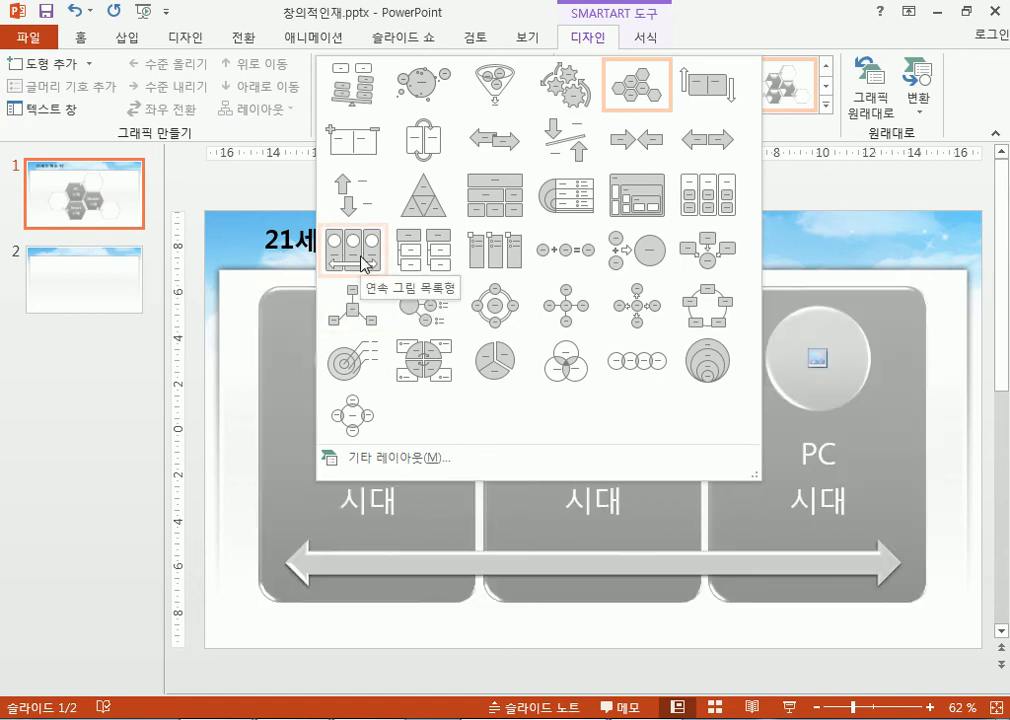
# Step: Change the SmartArt layout to 연속 그림 목록형
pyautogui.click(362, 263)
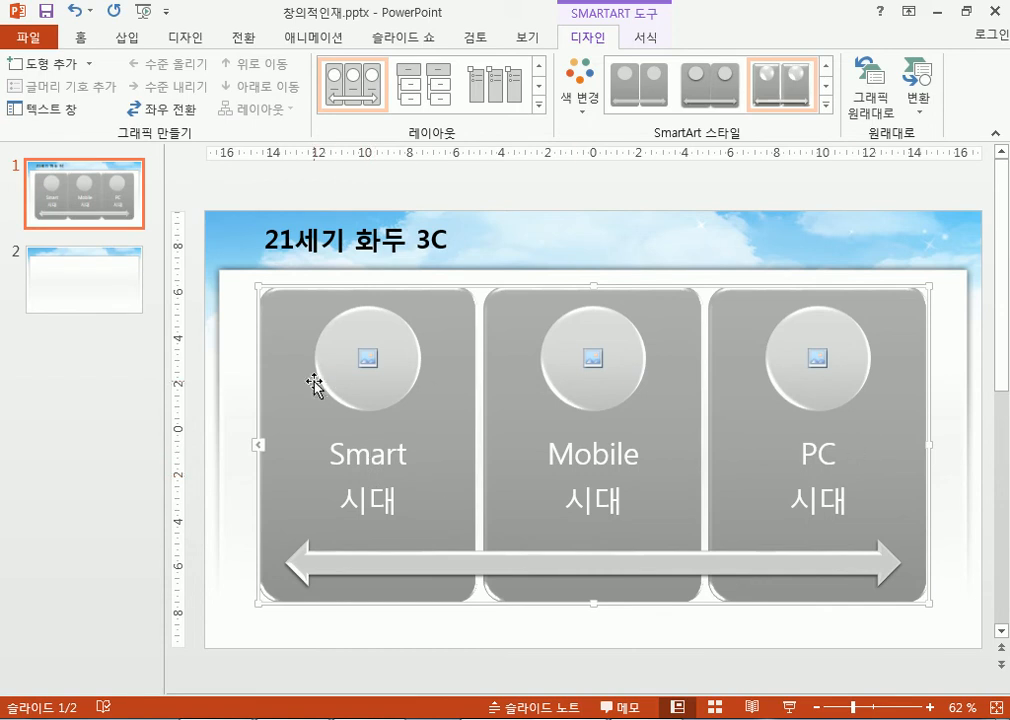
# Step: Search Bing images for 스마트폰 and insert the picture of a hand holding a tablet into the Smart circle
pyautogui.click(368, 360)
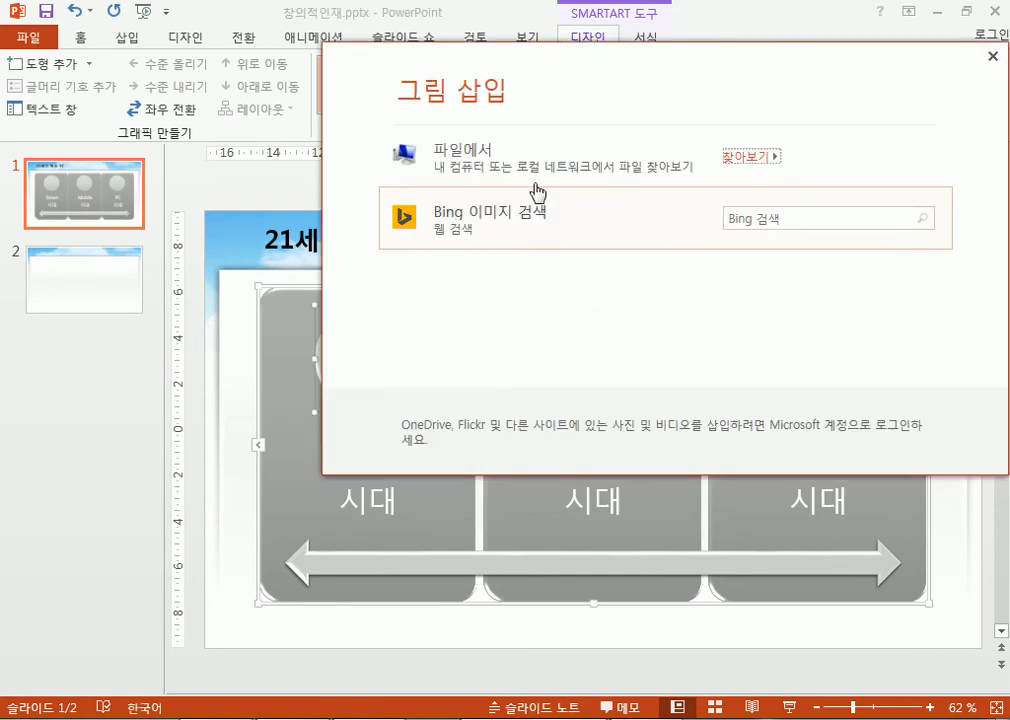
pyautogui.click(751, 217)
pyautogui.moveTo(468, 76); pyautogui.dragTo(416, 88)
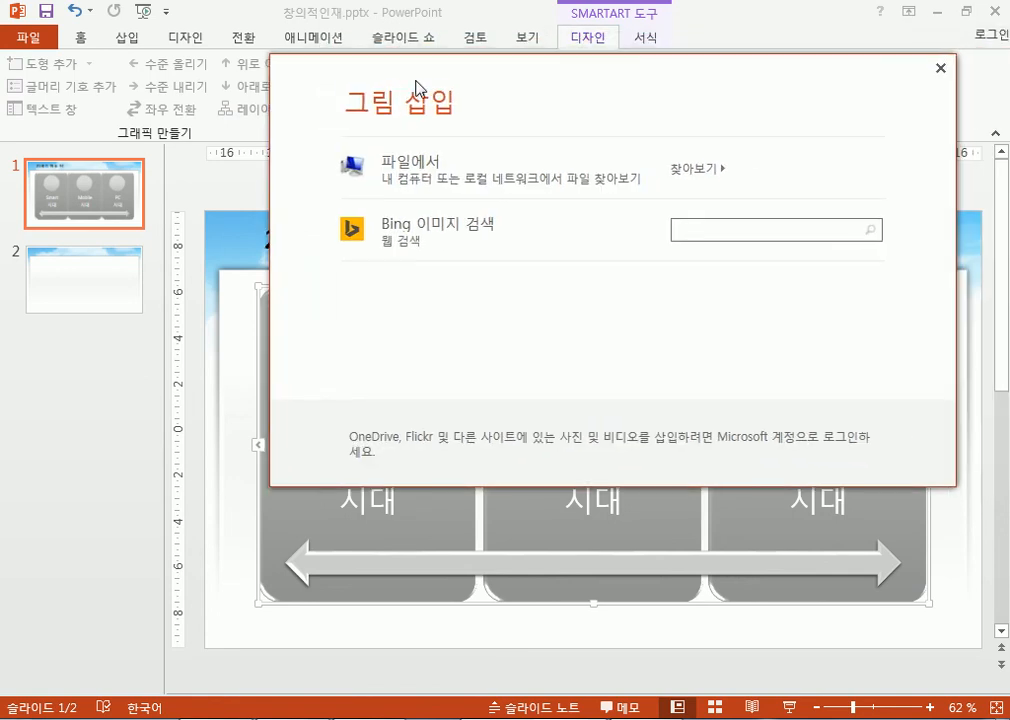
pyautogui.write('스마트포')
pyautogui.press('Return')
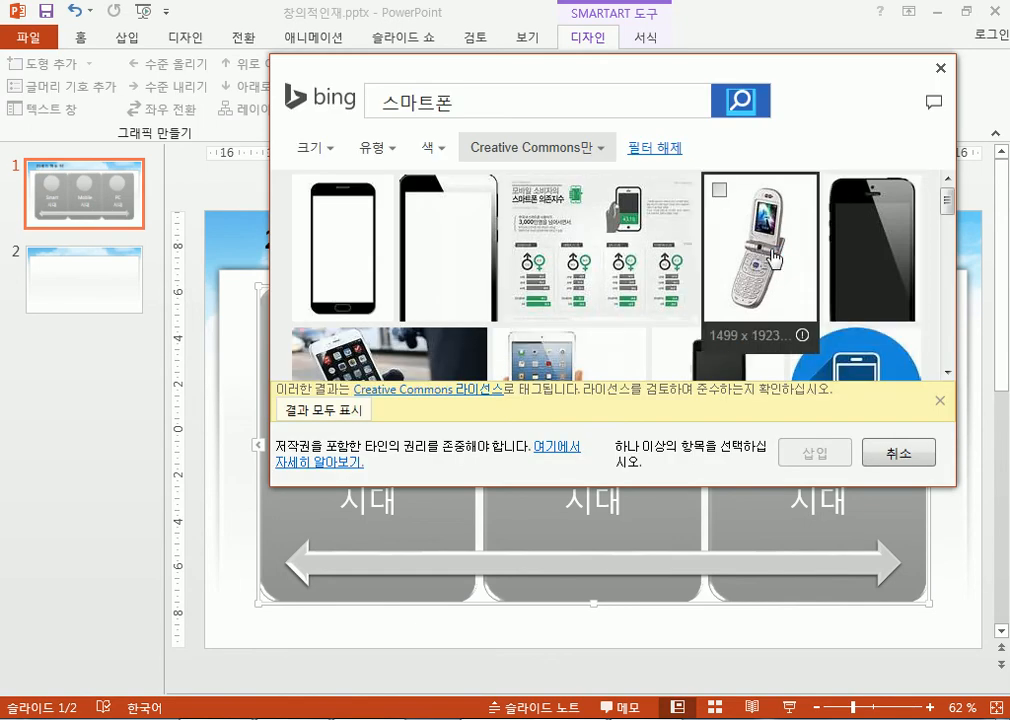
pyautogui.scroll(-1, 667, 290)
pyautogui.scroll(-4, 666, 293)
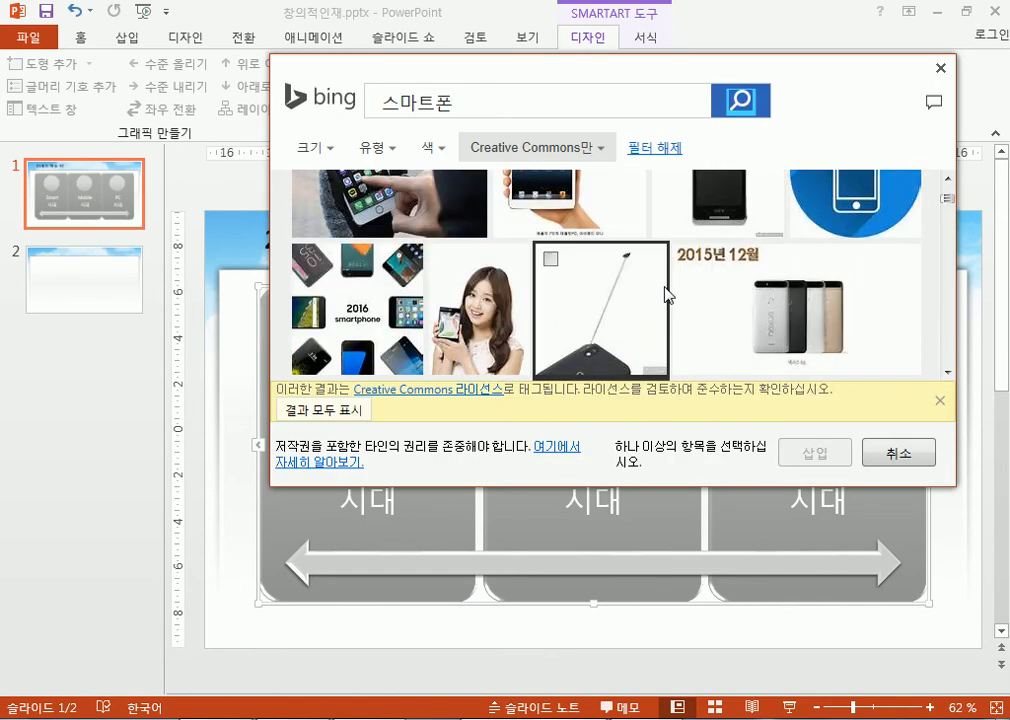
pyautogui.scroll(2, 667, 293)
pyautogui.click(553, 225)
pyautogui.click(810, 446)
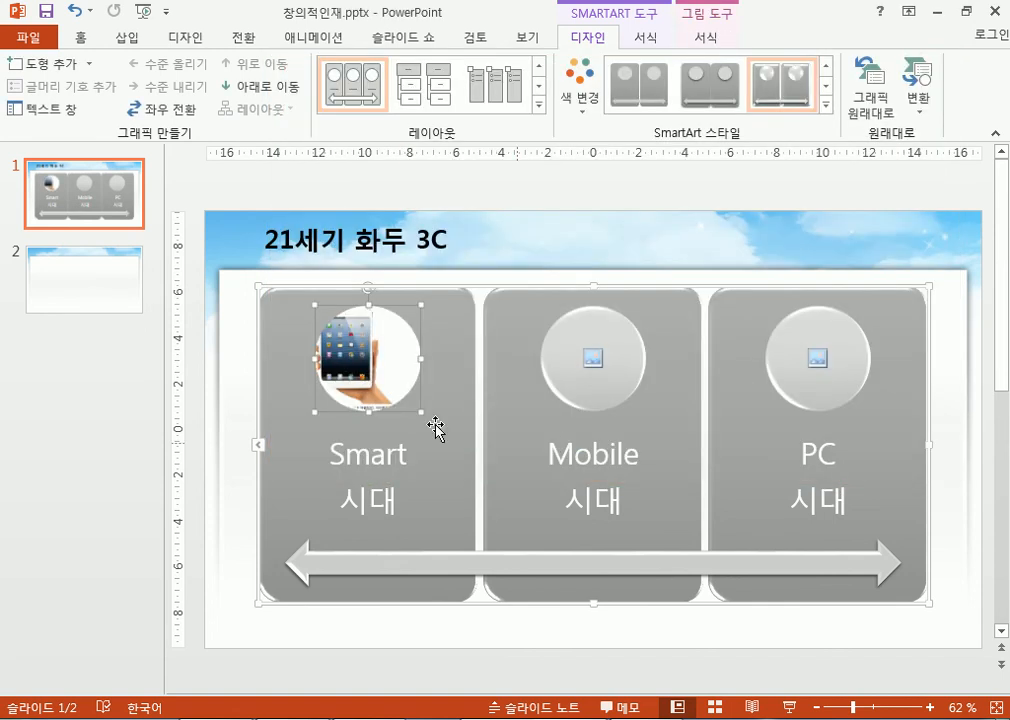
# Step: Search Bing images for 모바일 and insert the mobile shopping infographic into the Mobile circle
pyautogui.click(593, 357)
pyautogui.click(733, 227)
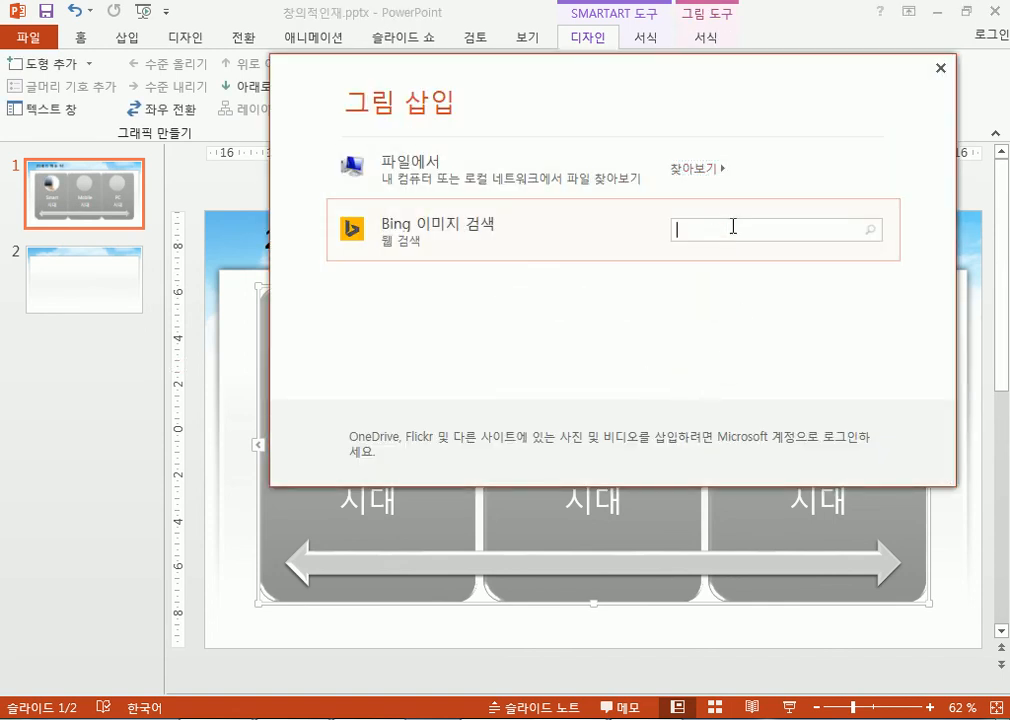
pyautogui.write('모바')
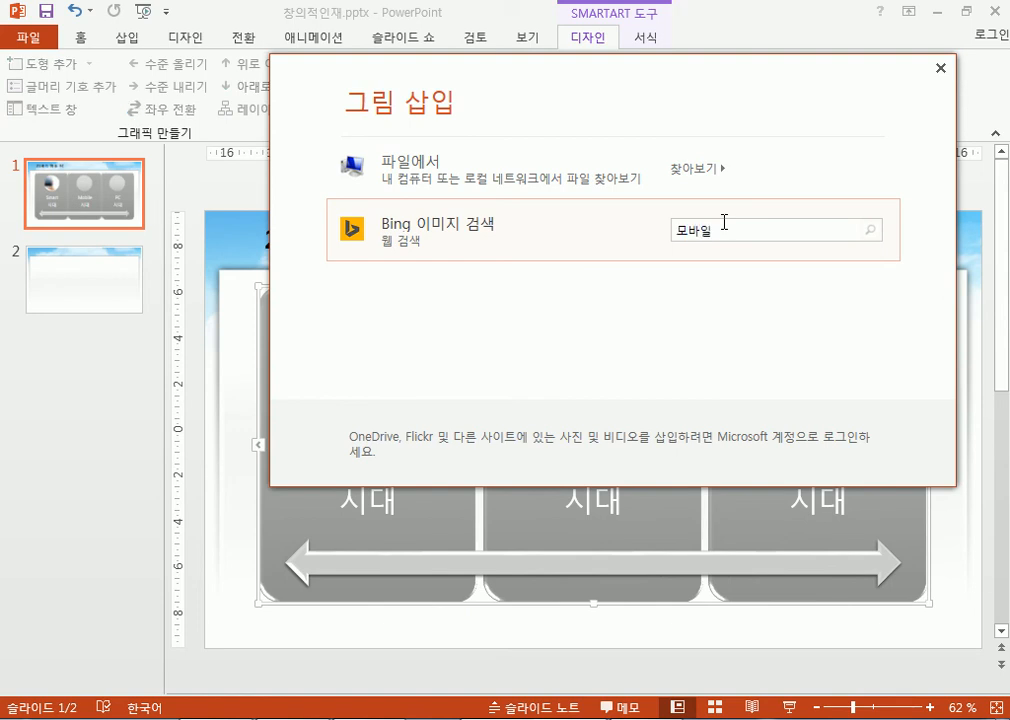
pyautogui.write('일')
pyautogui.press('Return')
pyautogui.scroll(-1, 772, 287)
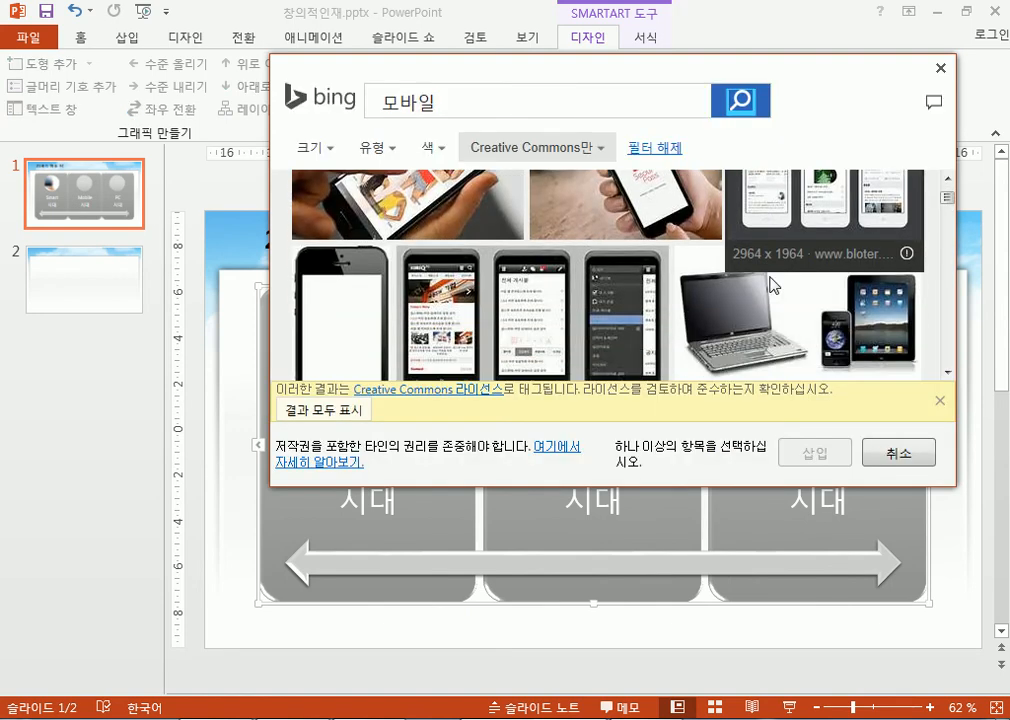
pyautogui.scroll(-5, 772, 287)
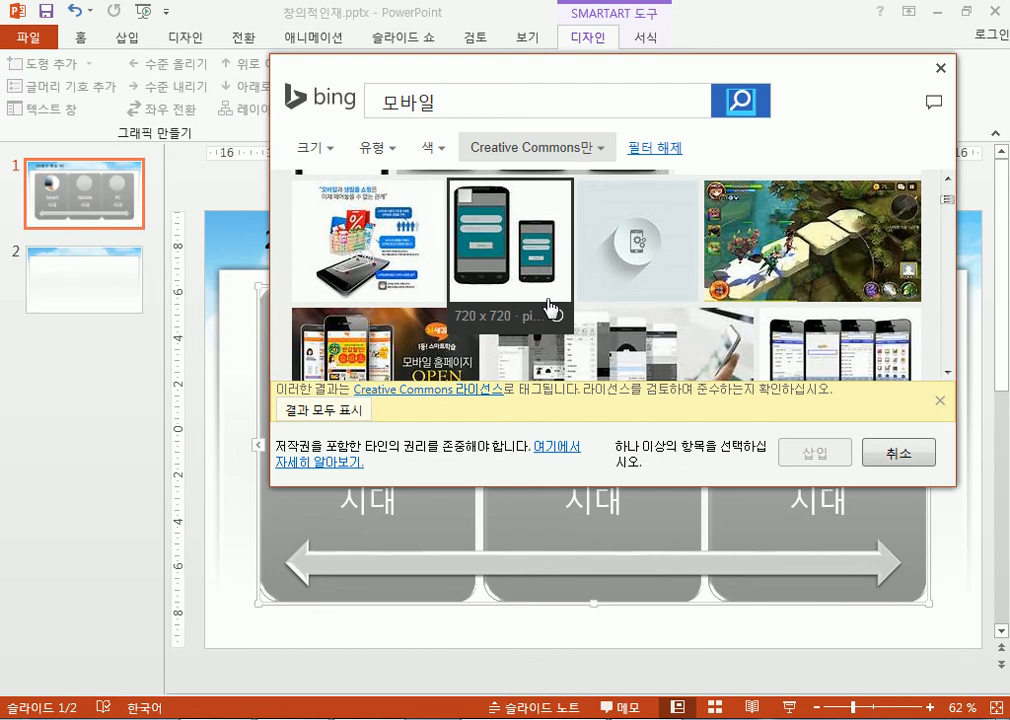
pyautogui.scroll(-2, 370, 220)
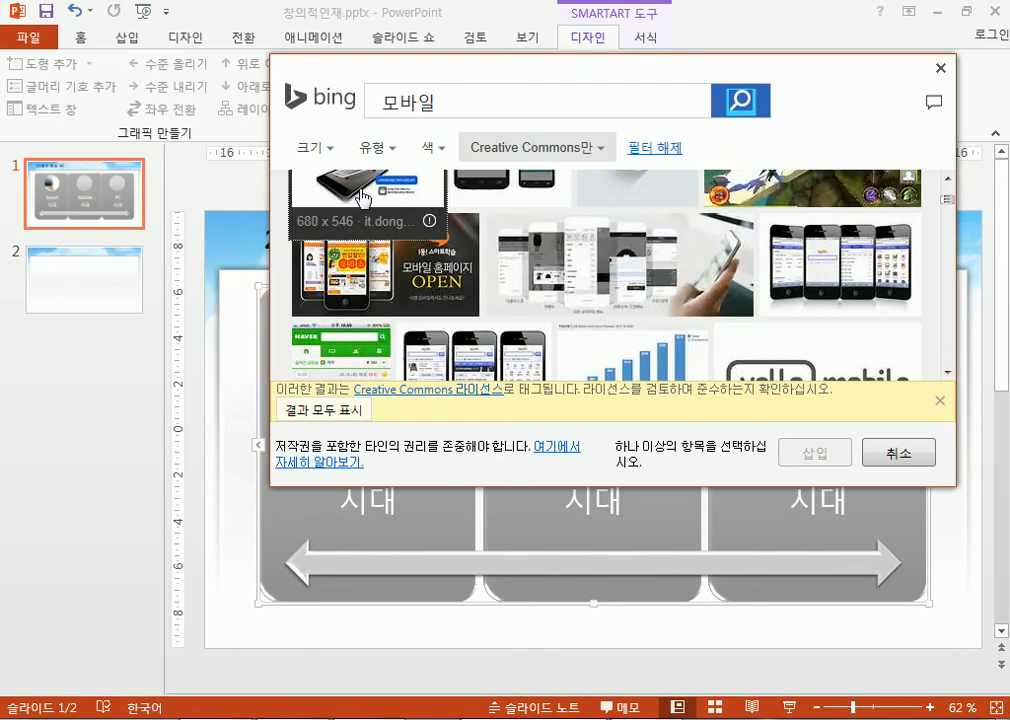
pyautogui.click(362, 198)
pyautogui.click(800, 452)
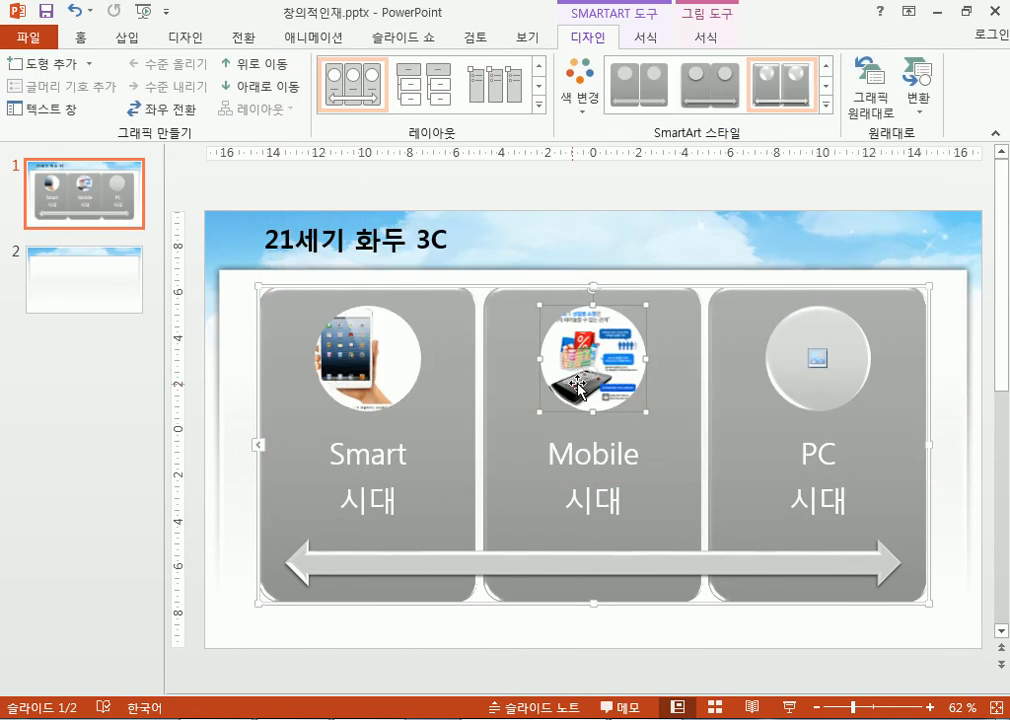
# Step: Search Bing images for PC and insert the black desktop computer picture into the PC circle
pyautogui.click(832, 360)
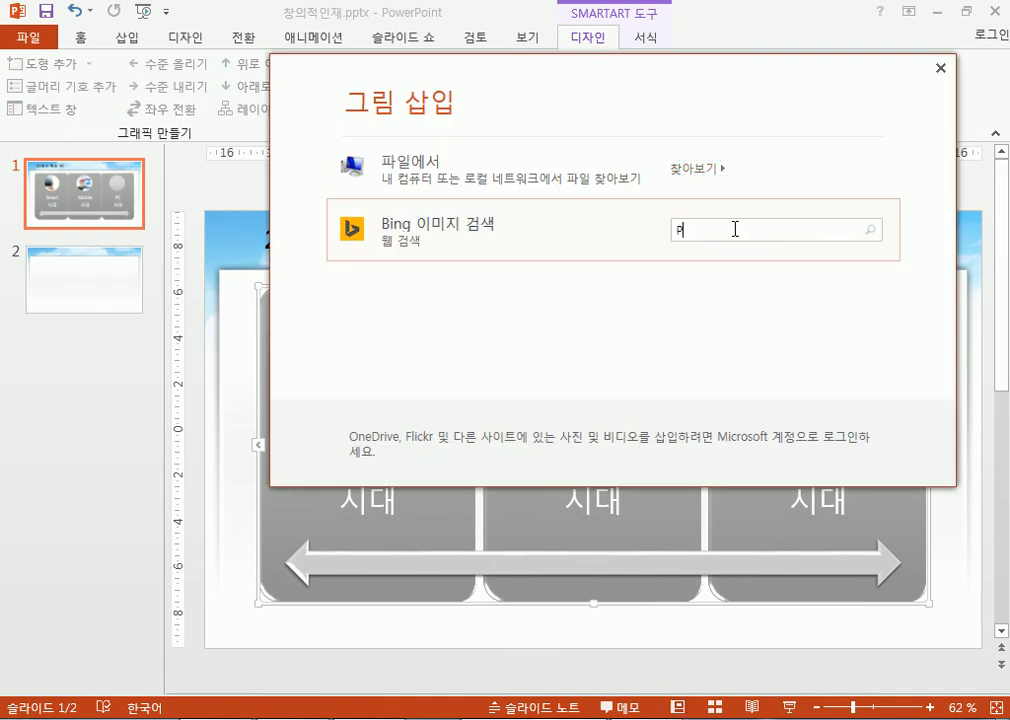
pyautogui.press('Return')
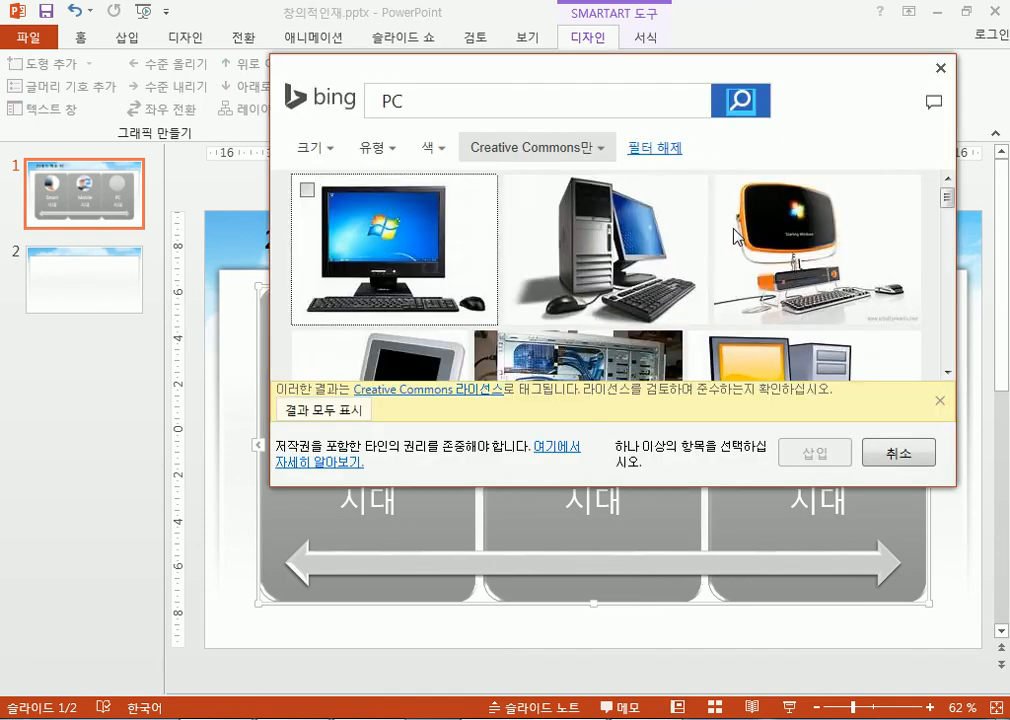
pyautogui.click(421, 268)
pyautogui.click(826, 453)
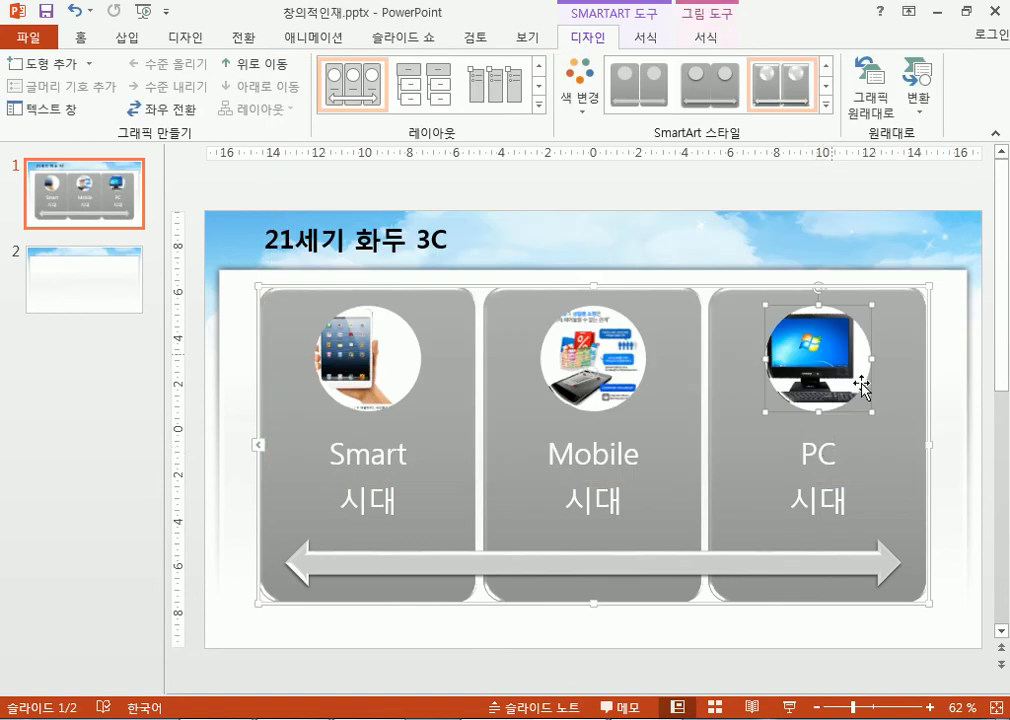
pyautogui.moveTo(816, 357); pyautogui.dragTo(822, 358)
pyautogui.hotkey('ctrl', 'z')
# Step: Delete the pictures from the Mobile and Smart circles
pyautogui.click(368, 361)
pyautogui.click(610, 384)
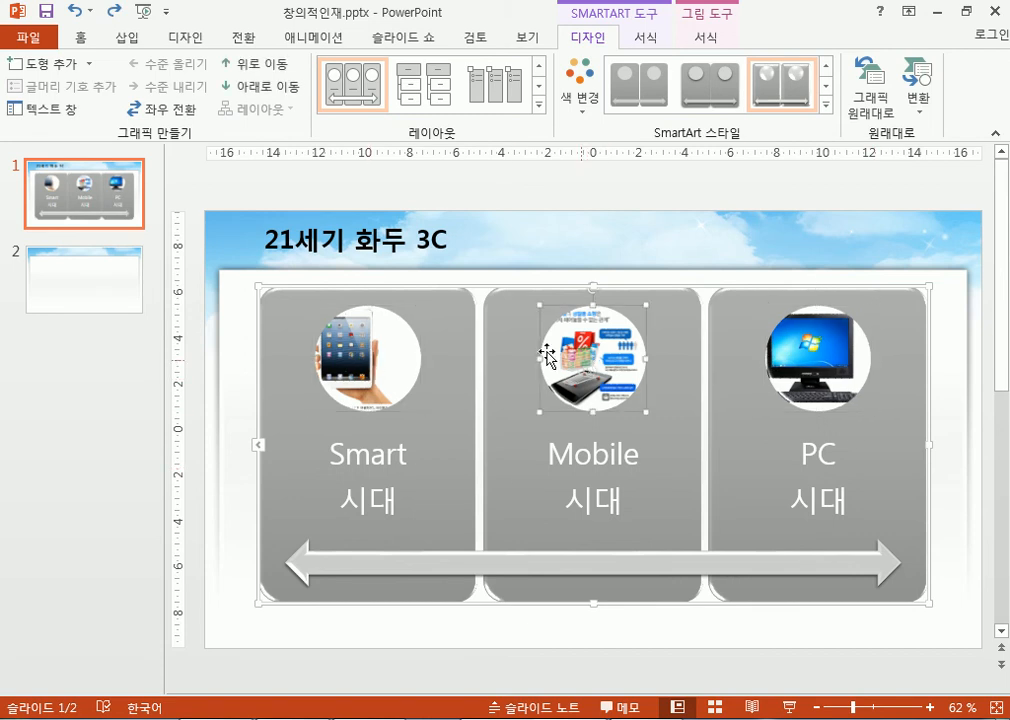
pyautogui.press('Delete')
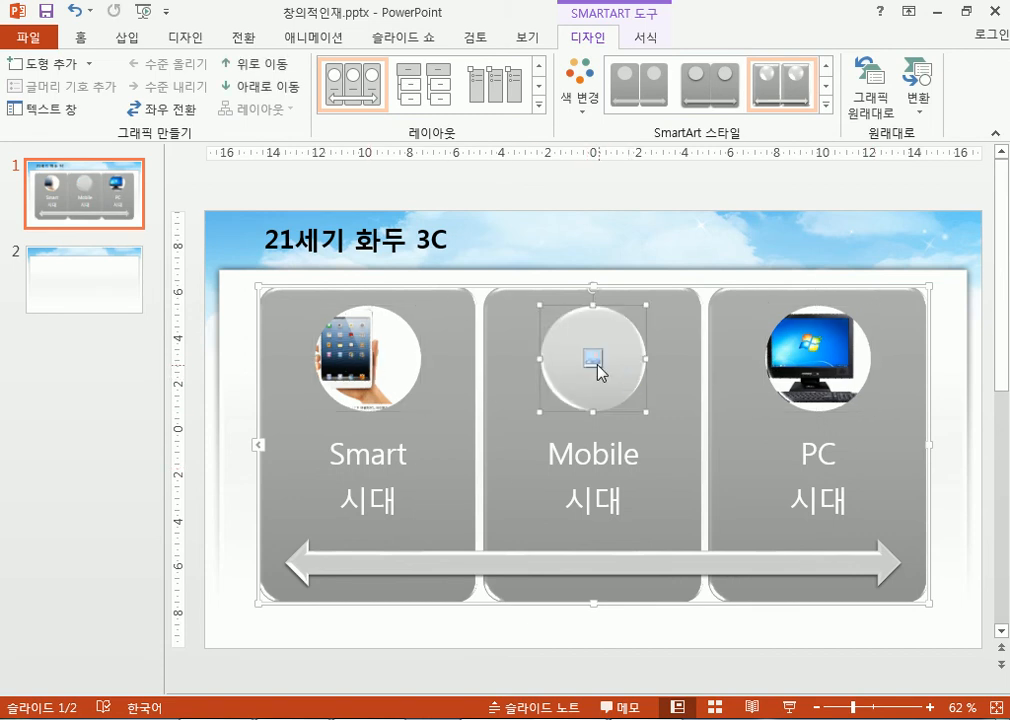
pyautogui.click(594, 364)
pyautogui.click(730, 233)
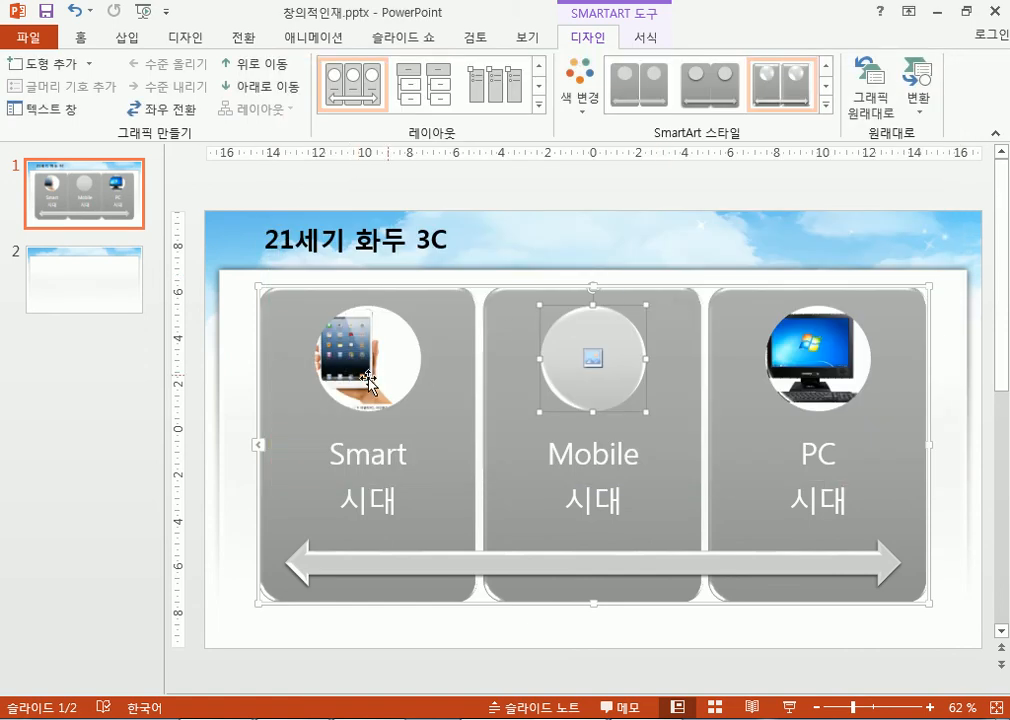
pyautogui.click(352, 373)
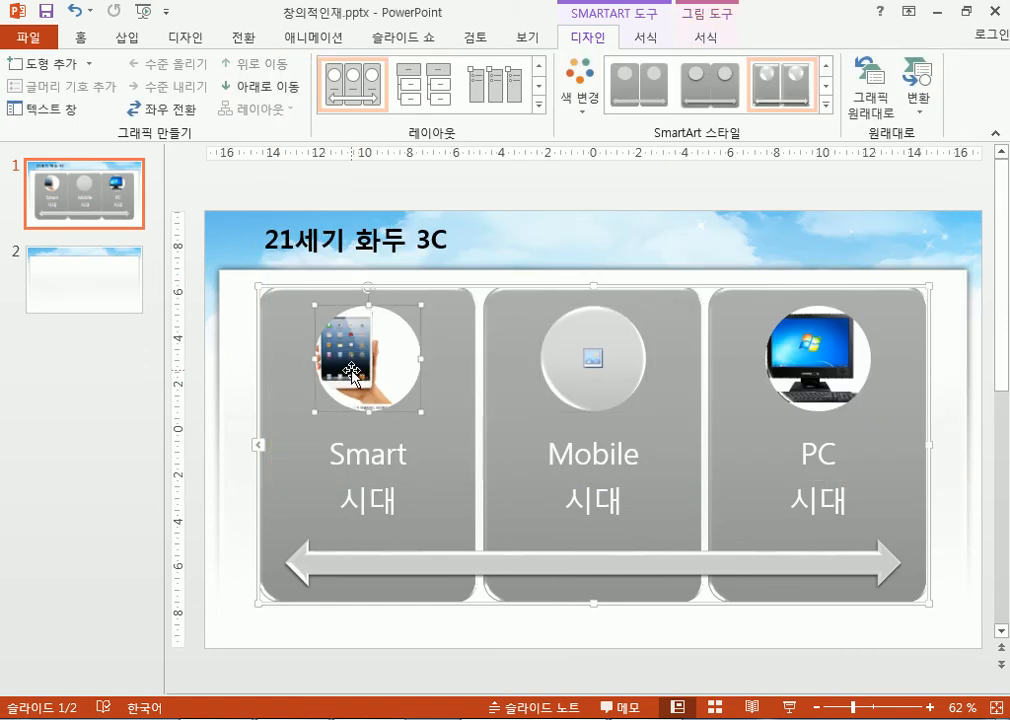
pyautogui.press('Delete')
# Step: Search Bing images for 스마트기기 to fill the empty Smart circle
pyautogui.click(367, 358)
pyautogui.click(692, 227)
pyautogui.write('tmakxm')
pyautogui.doubleClick(692, 229)
pyautogui.write('스마트기기')
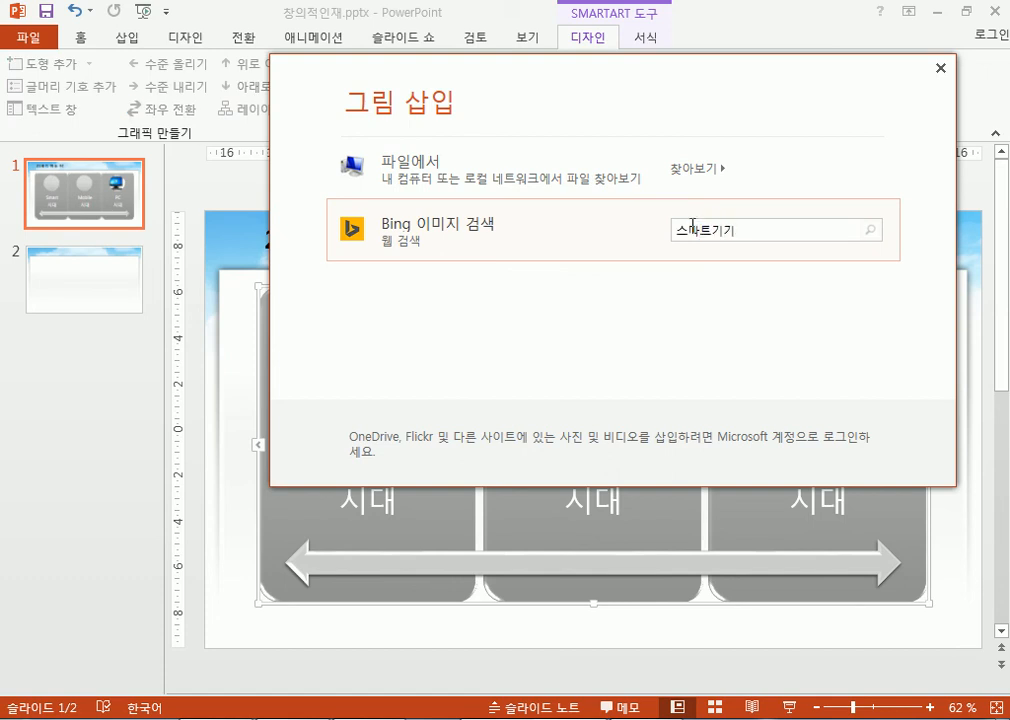
pyautogui.press('Return')
# Step: Insert the picture of three black Sony smartwatches from the search results into the Smart circle
pyautogui.scroll(-3, 781, 305)
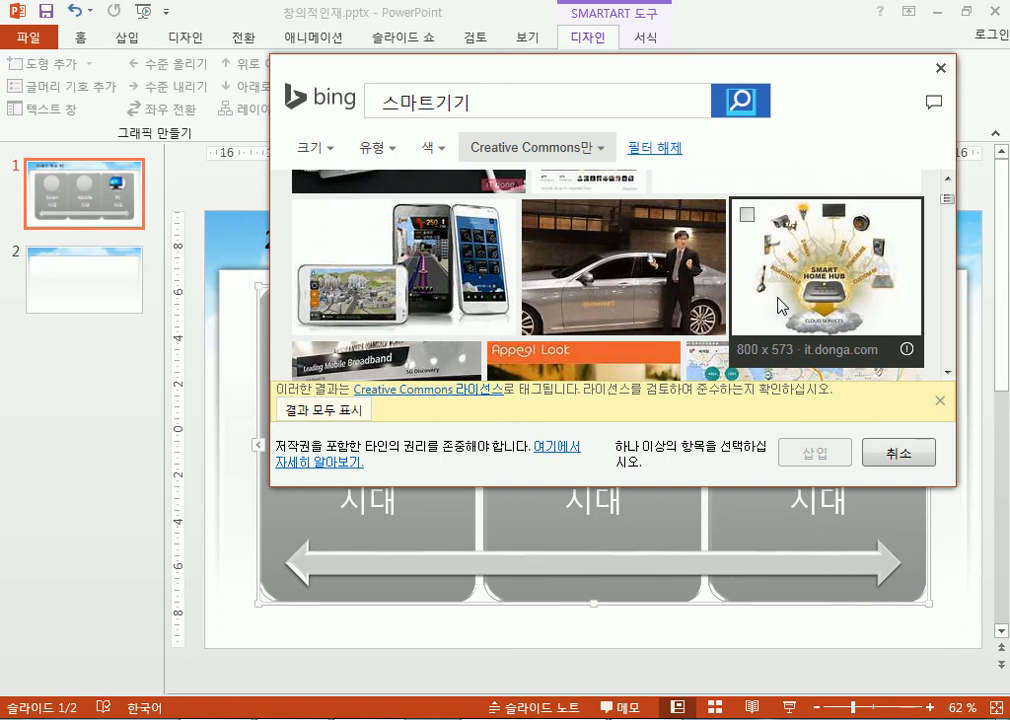
pyautogui.scroll(-5, 779, 306)
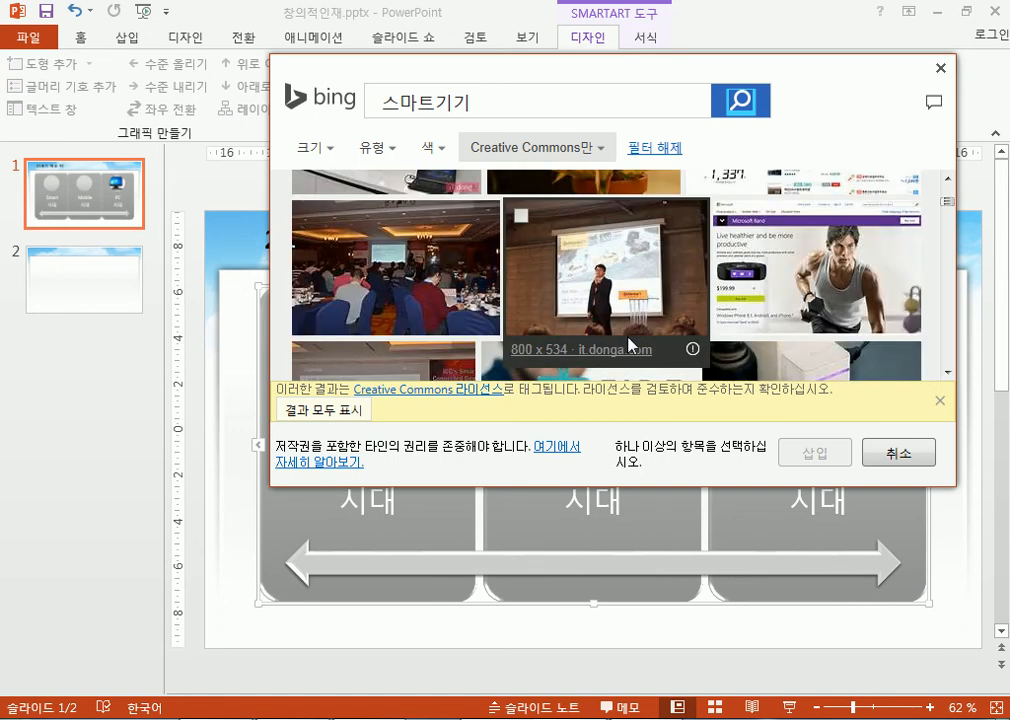
pyautogui.scroll(-3, 628, 344)
pyautogui.scroll(-3, 629, 347)
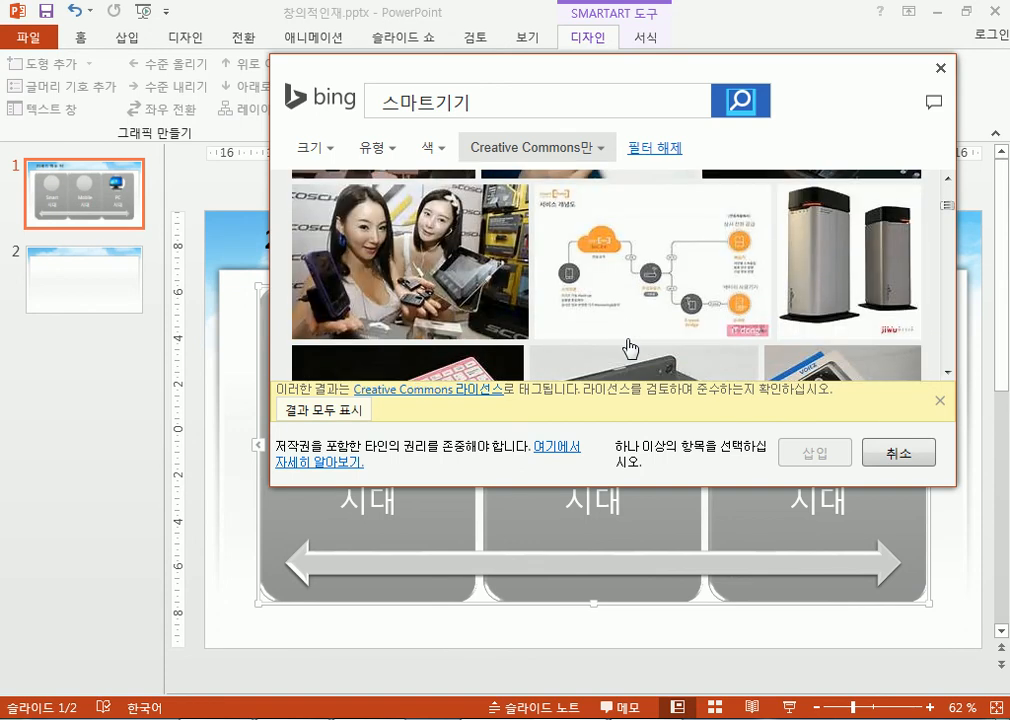
pyautogui.scroll(-3, 630, 348)
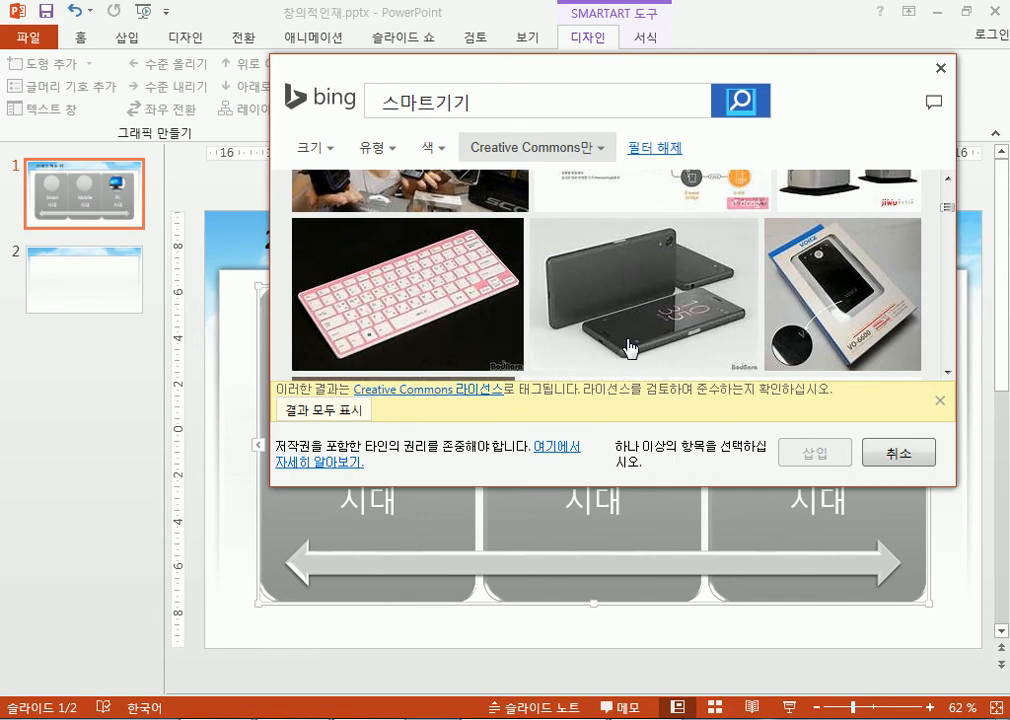
pyautogui.scroll(-6, 630, 347)
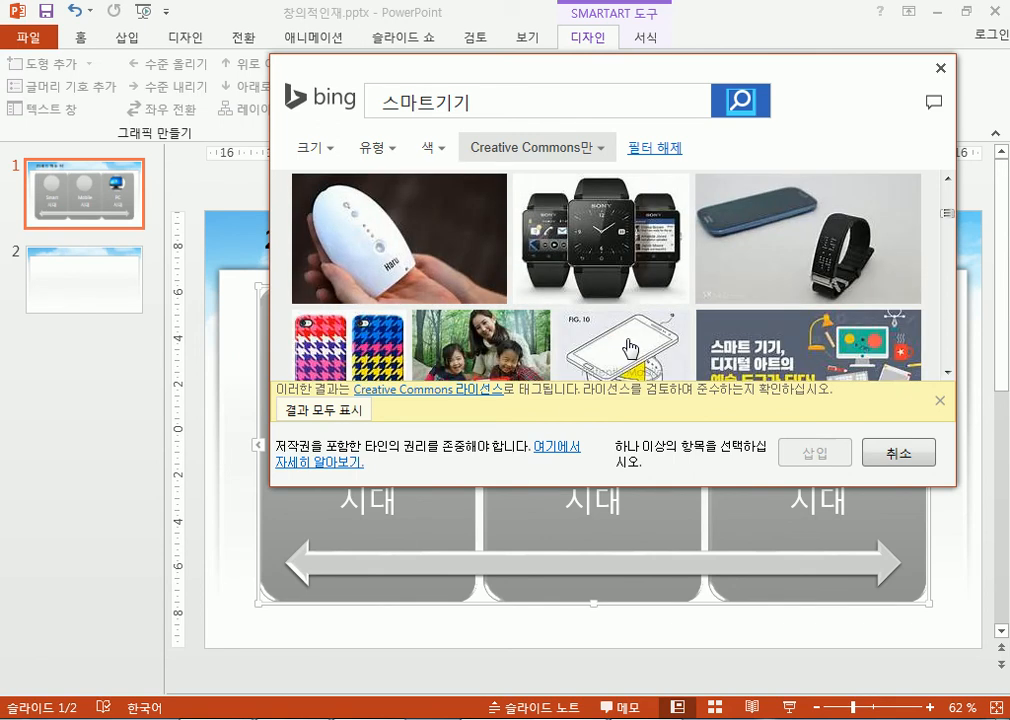
pyautogui.scroll(-1, 630, 347)
pyautogui.scroll(1, 630, 347)
pyautogui.click(591, 243)
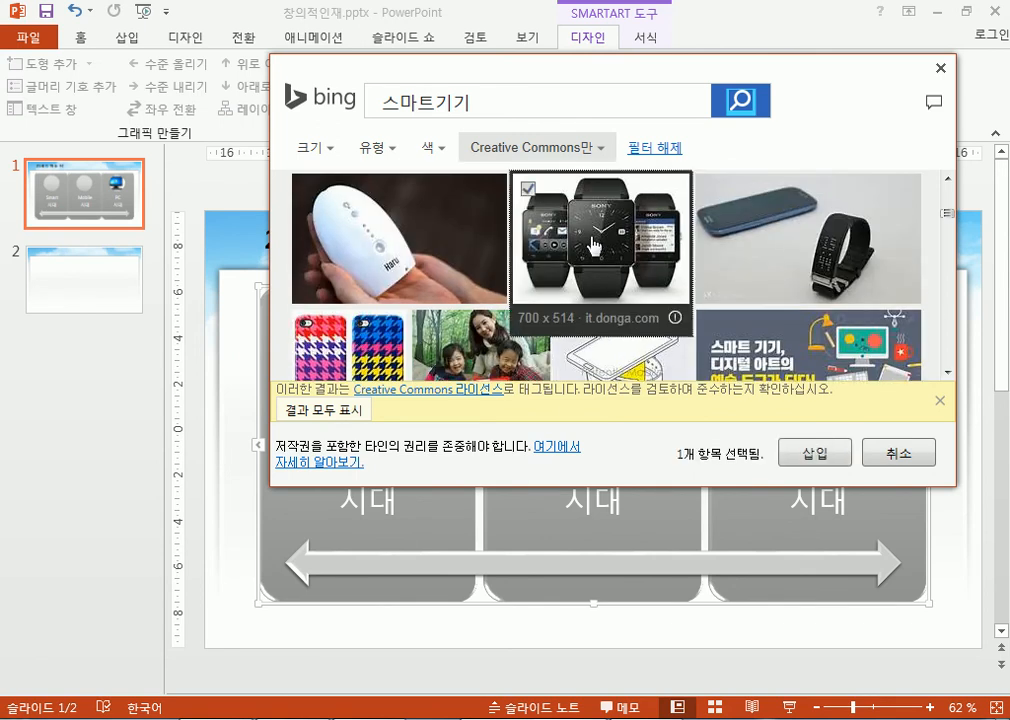
pyautogui.click(810, 455)
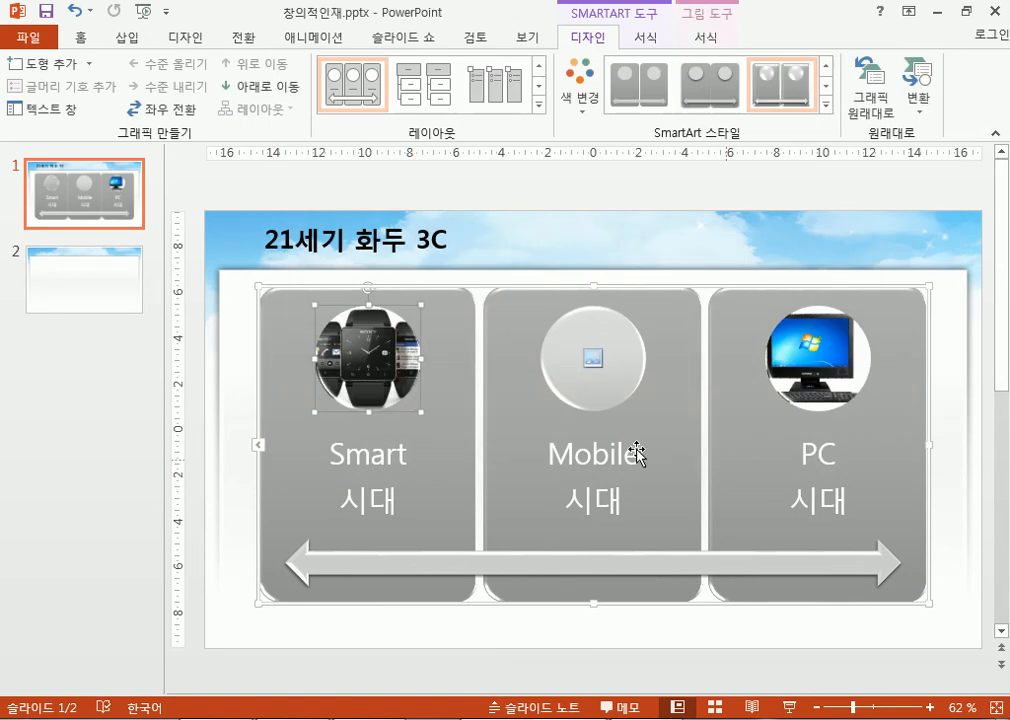
# Step: Search Bing images for 모바일, insert the picture of hands holding a card and phone into the Mobile circle, and deselect the SmartArt
pyautogui.click(593, 357)
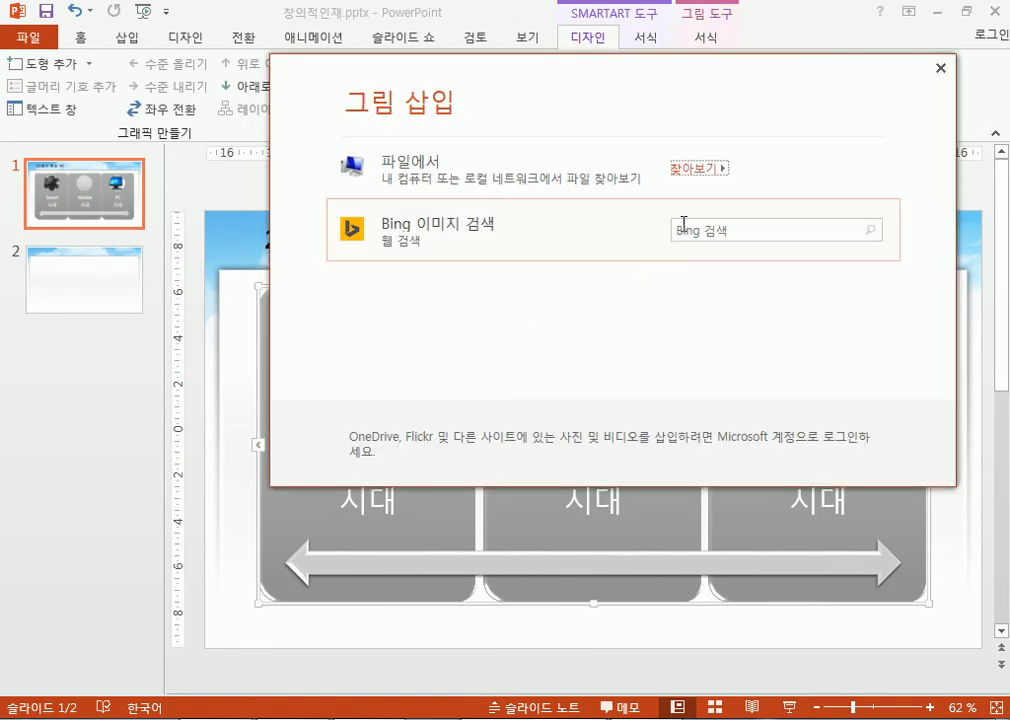
pyautogui.click(710, 229)
pyautogui.write('모방')
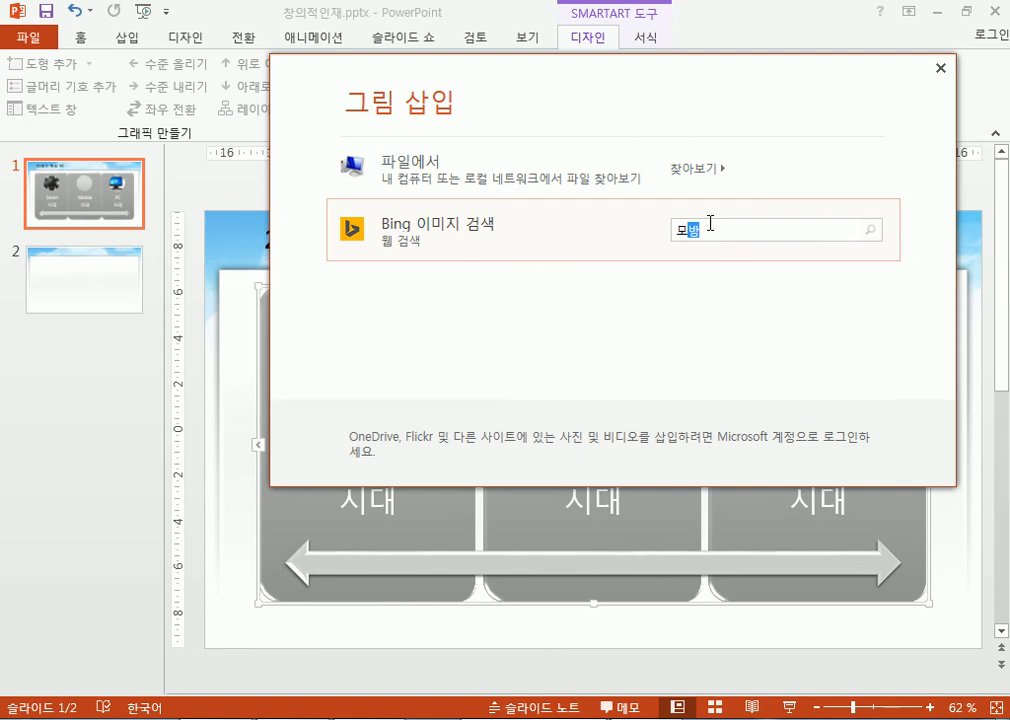
pyautogui.write('일')
pyautogui.press('Return')
pyautogui.scroll(-3, 697, 291)
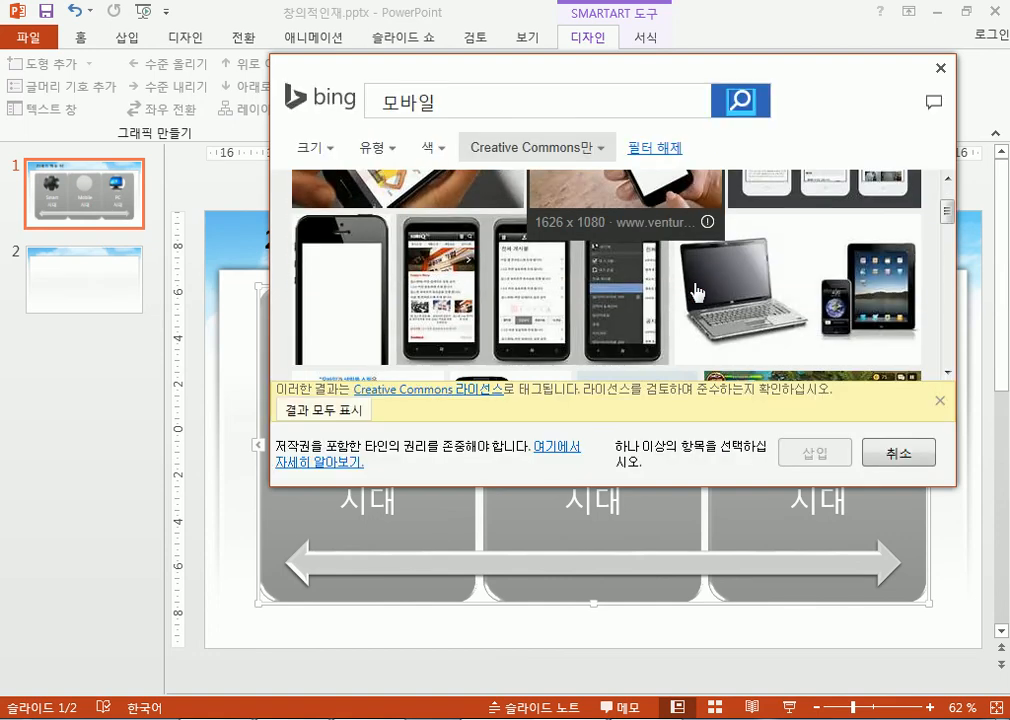
pyautogui.scroll(-3, 697, 291)
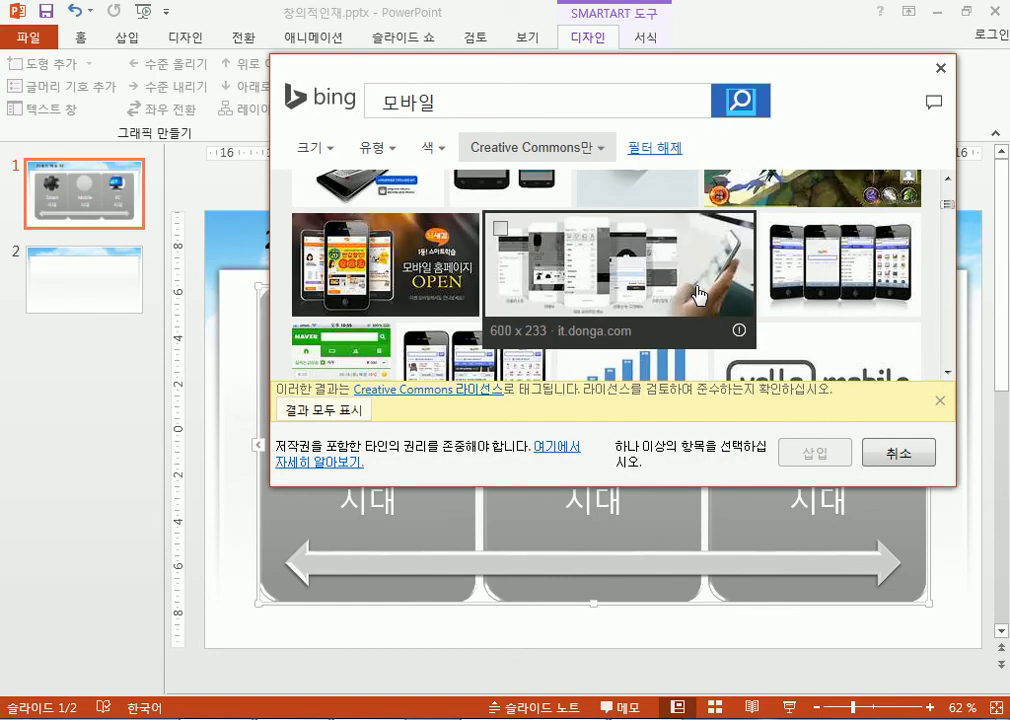
pyautogui.scroll(-6, 697, 293)
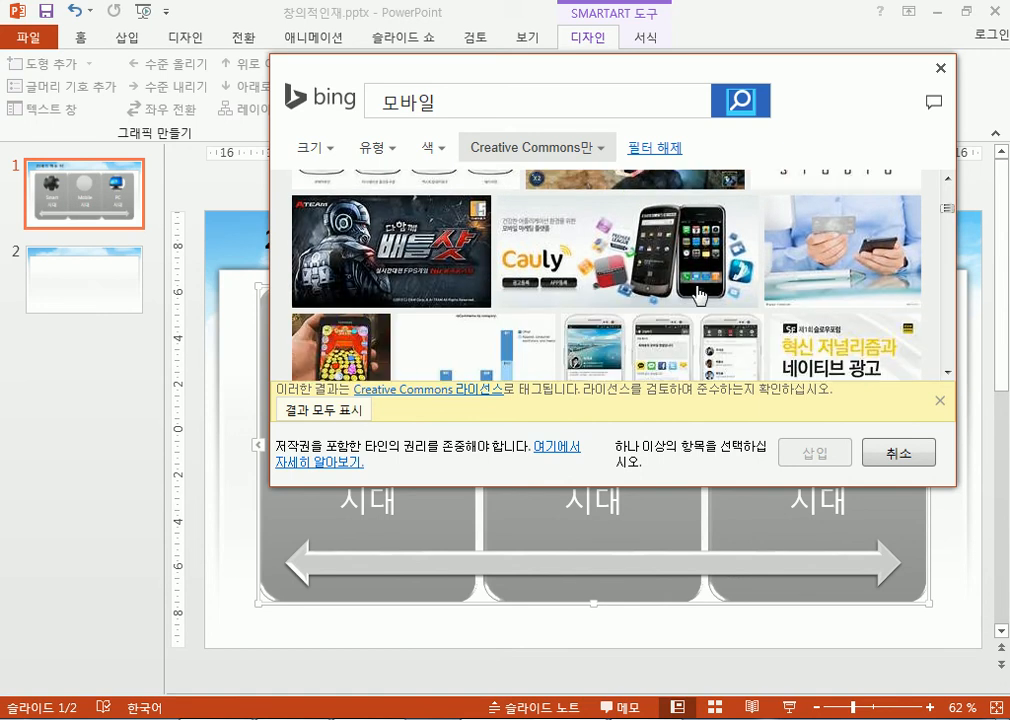
pyautogui.scroll(1, 699, 295)
pyautogui.click(896, 293)
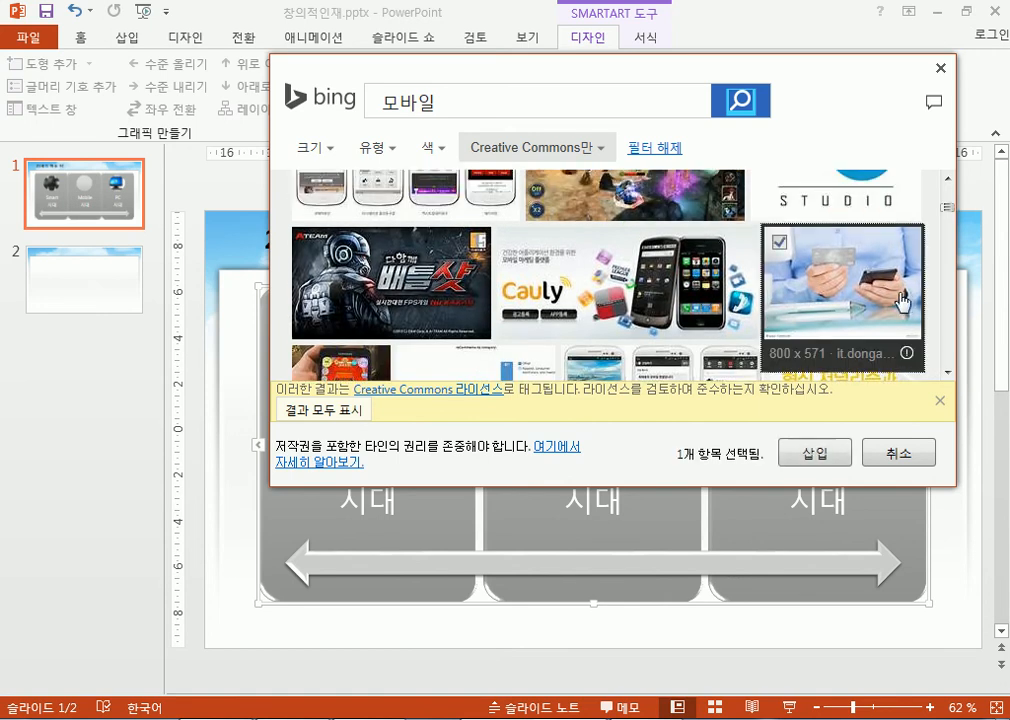
pyautogui.click(817, 463)
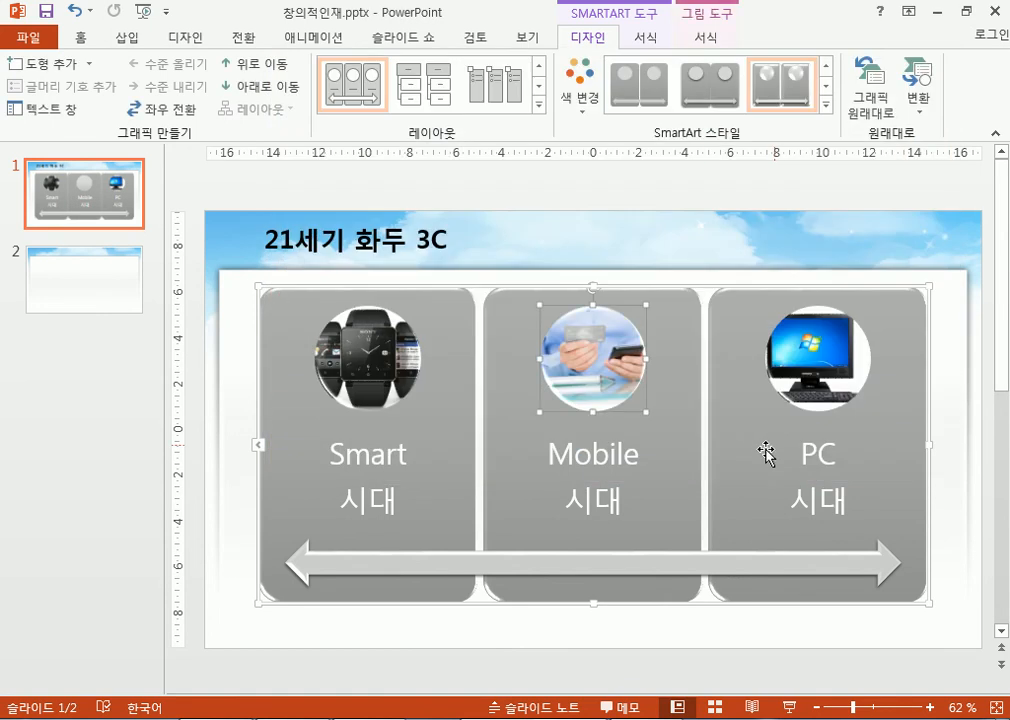
pyautogui.click(232, 450)
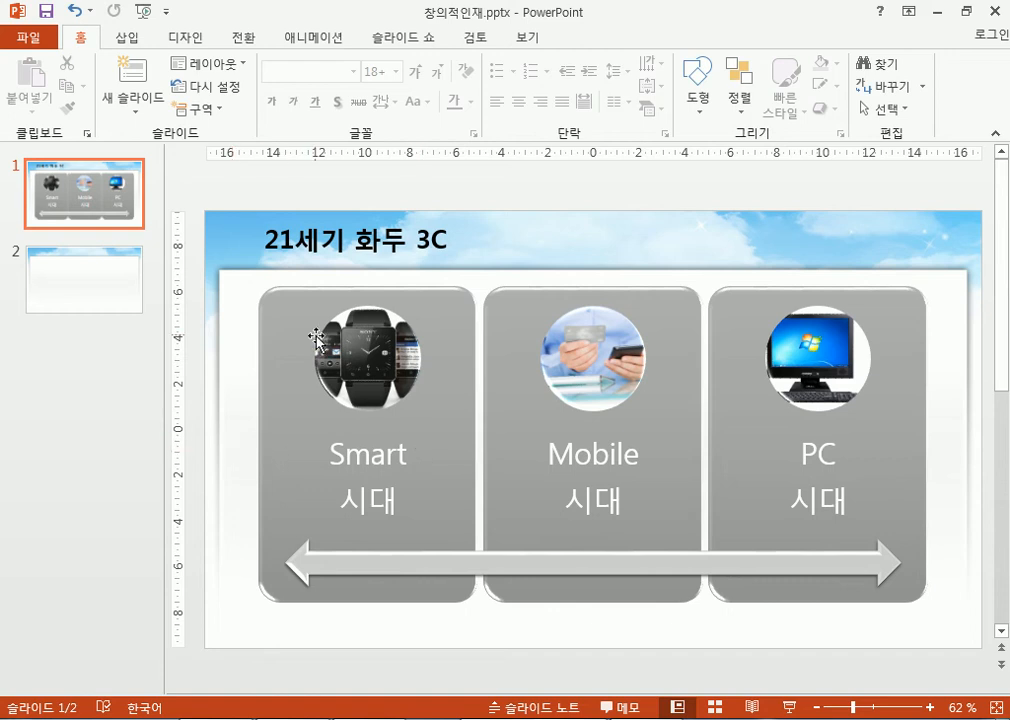
# Step: Try the boxed hierarchy layout and the corner-picture column layout on the SmartArt, finishing with the vertical equation layout (세로 수식형)
pyautogui.click(465, 296)
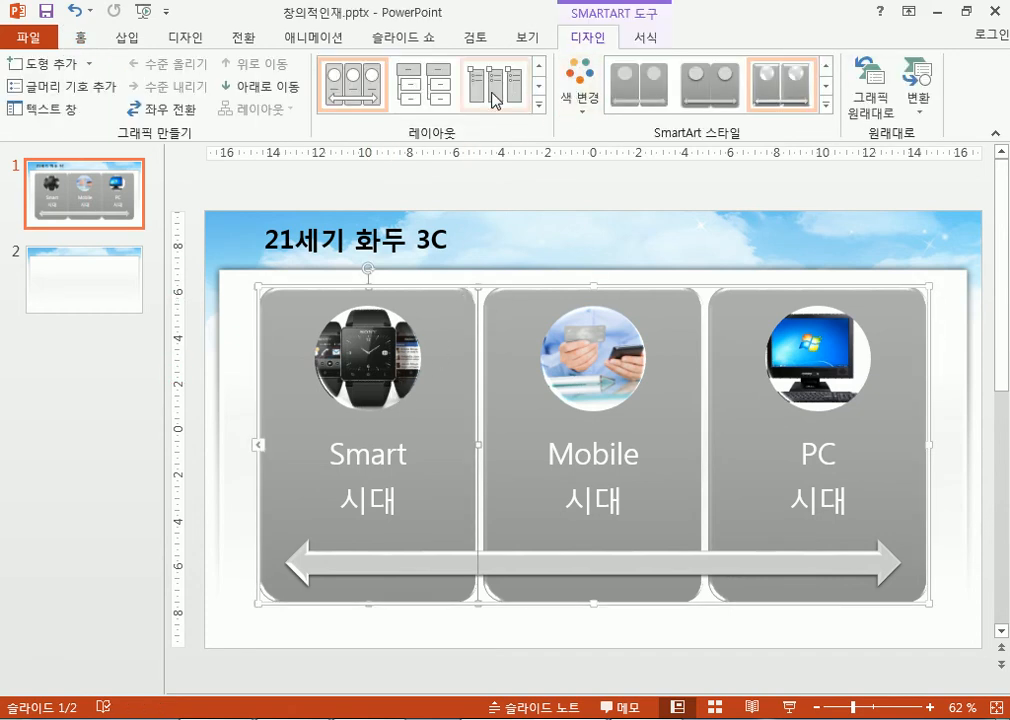
pyautogui.click(435, 97)
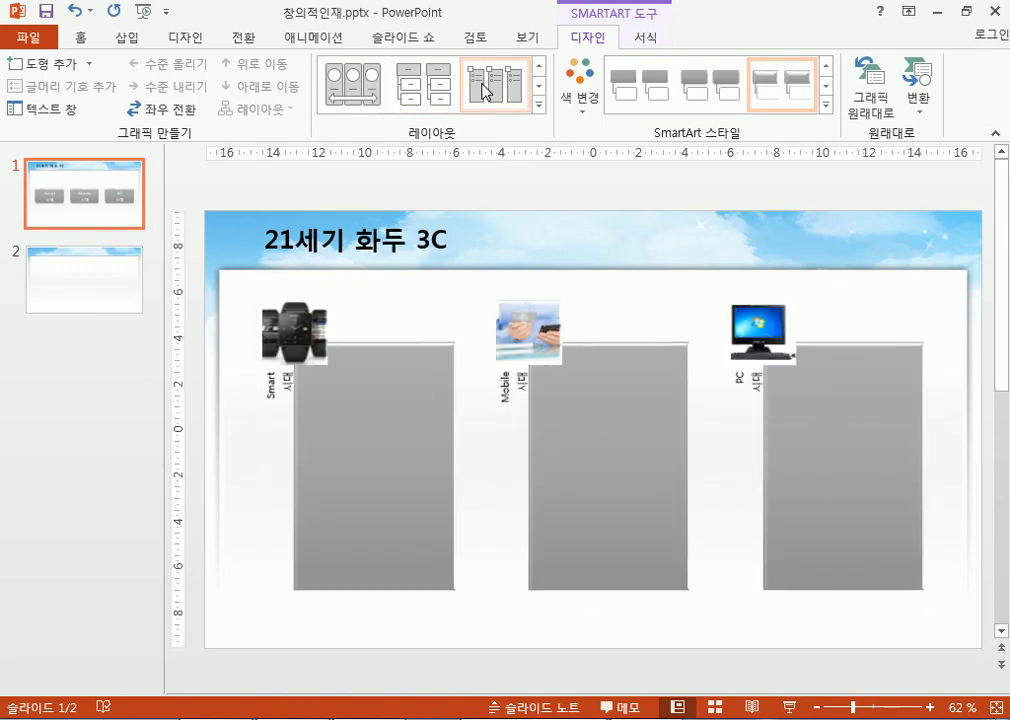
pyautogui.click(485, 92)
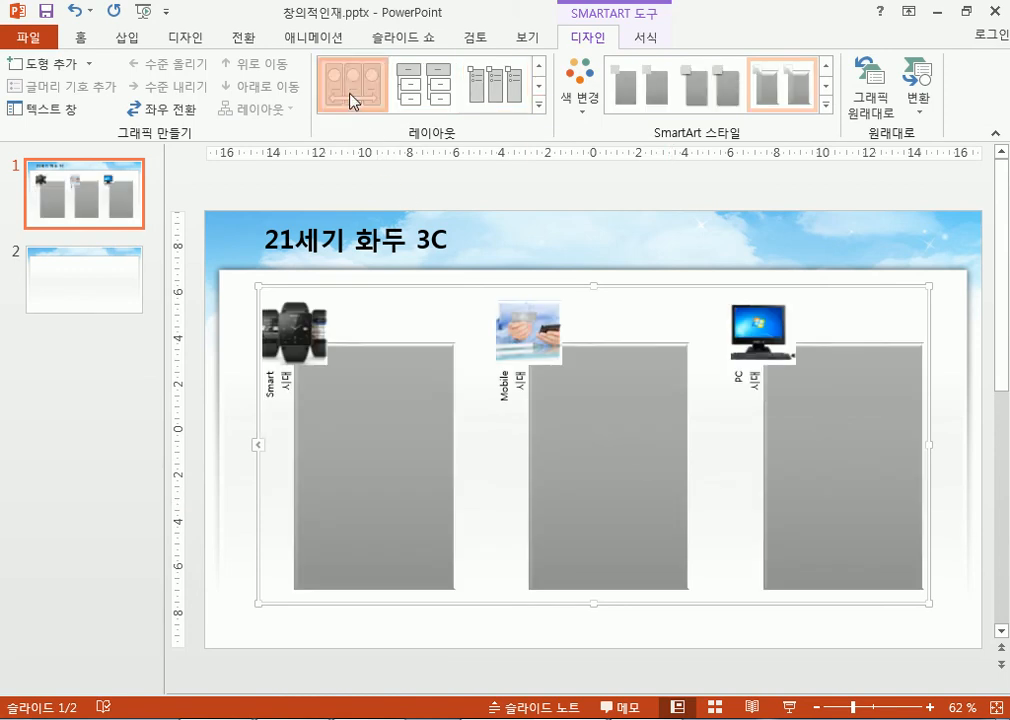
pyautogui.click(350, 95)
pyautogui.click(538, 104)
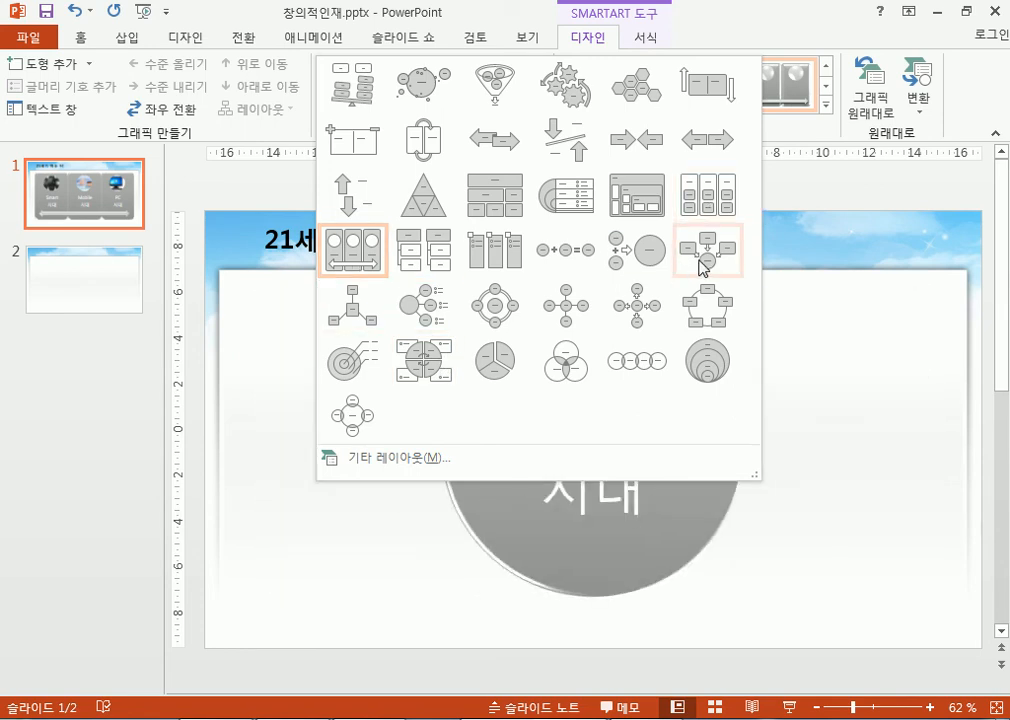
pyautogui.click(648, 262)
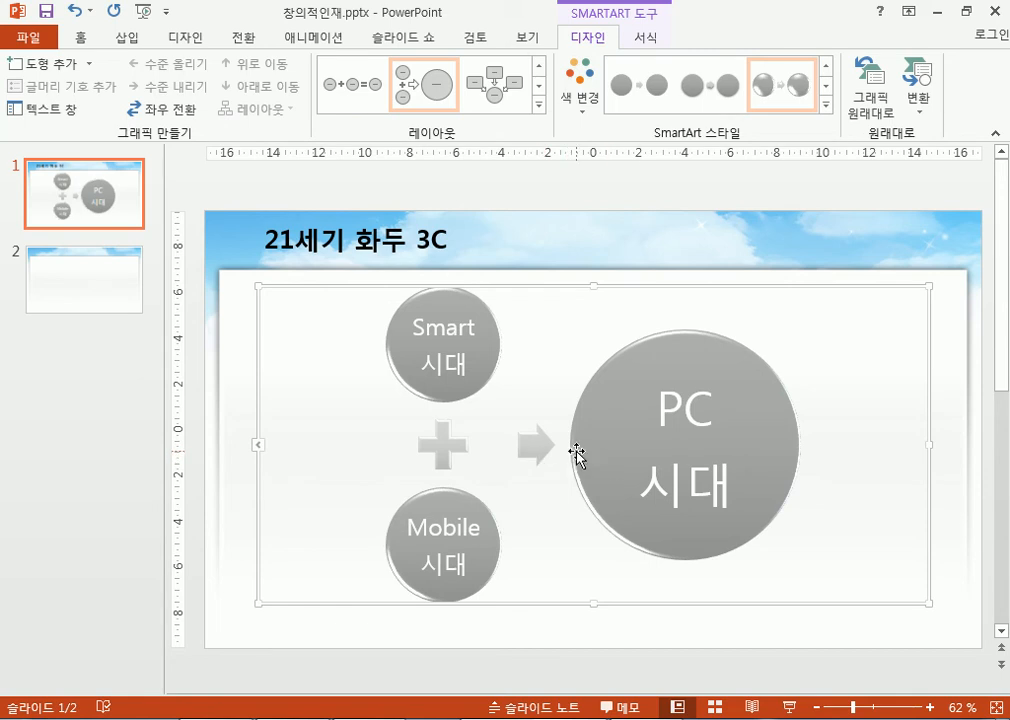
# Step: Show the SmartArt's text pane and change the layout to gears (톱니 바퀴형)
pyautogui.click(260, 448)
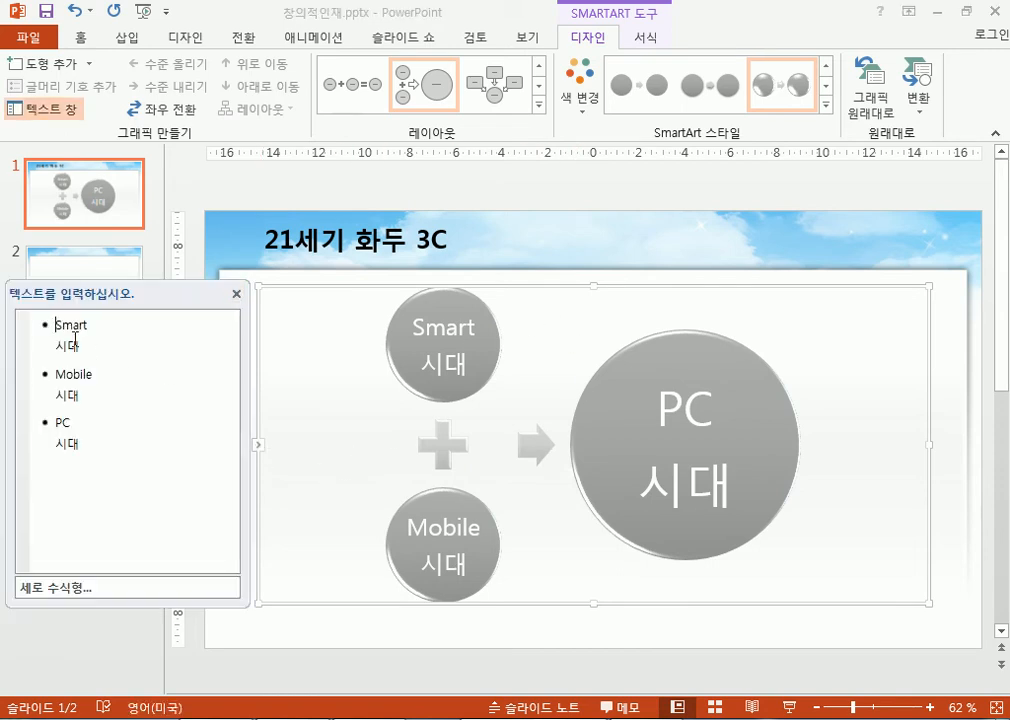
pyautogui.click(539, 104)
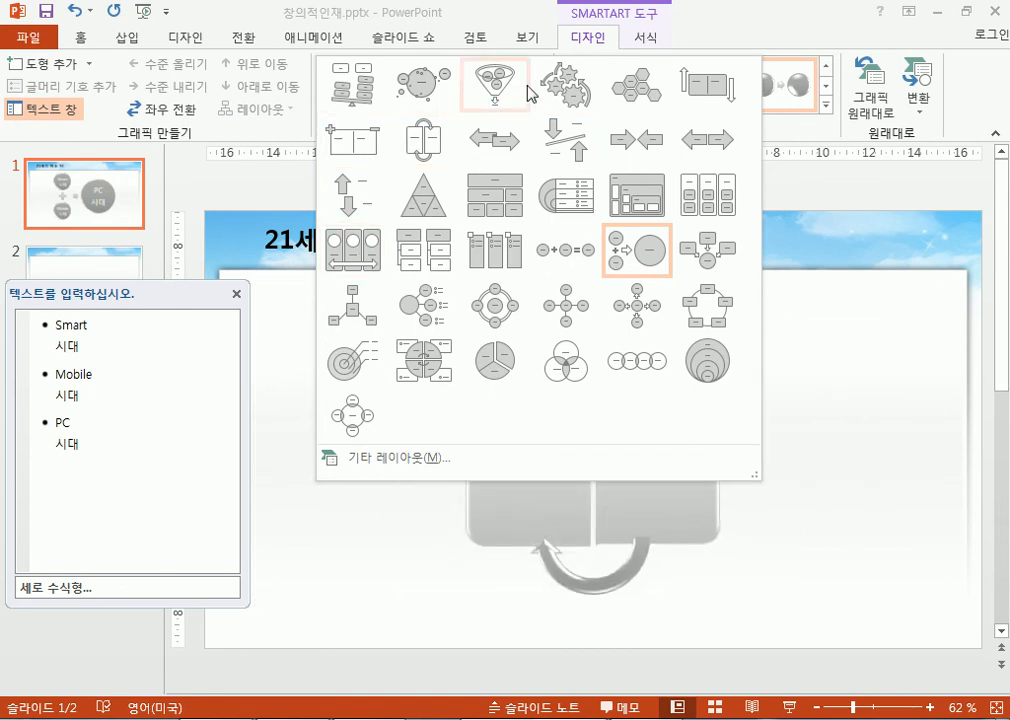
pyautogui.click(545, 92)
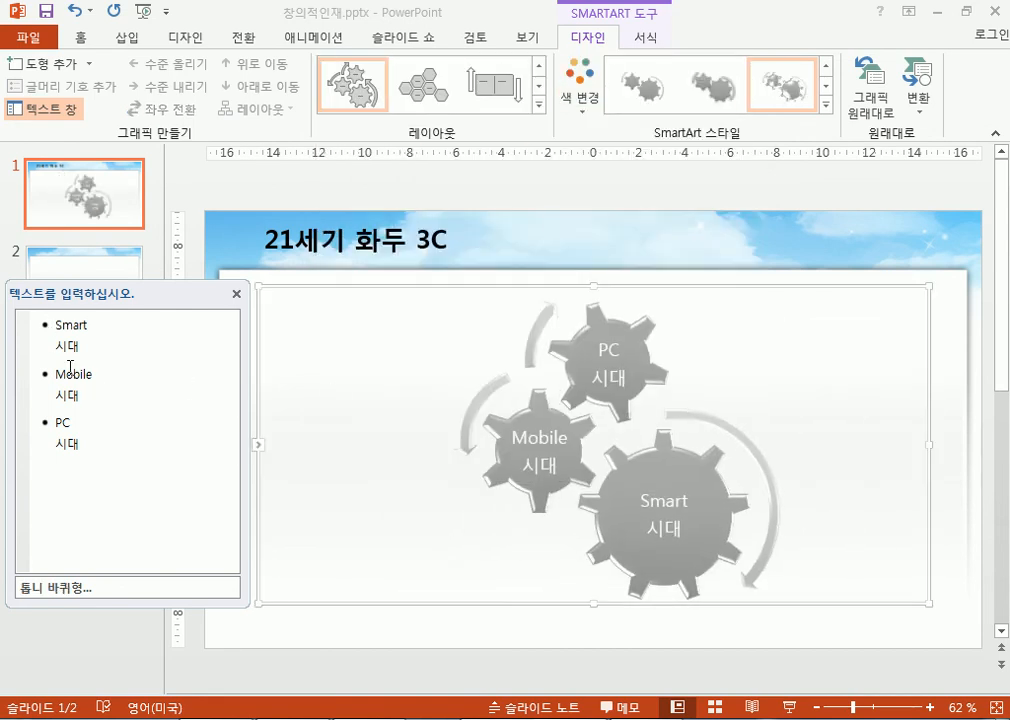
# Step: Replace Smart with PC in the first entry of the SmartArt's text list
pyautogui.click(55, 331)
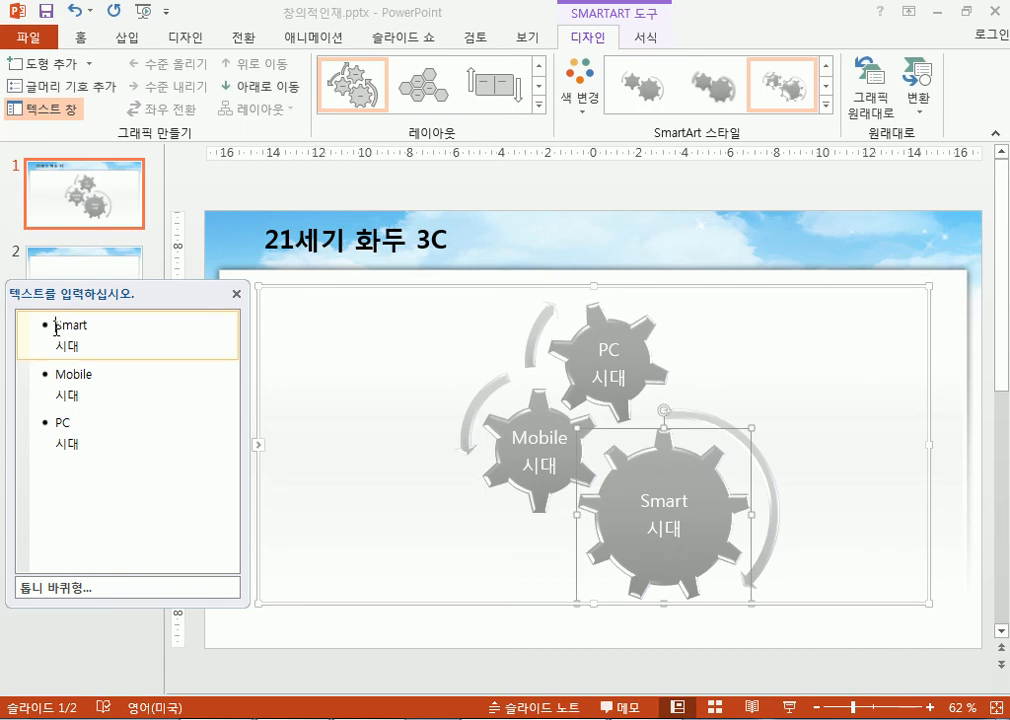
pyautogui.write('ㅔㅊ')
pyautogui.press('BackSpace')
pyautogui.press('BackSpace')
pyautogui.press('Hangul')
pyautogui.write('PC')
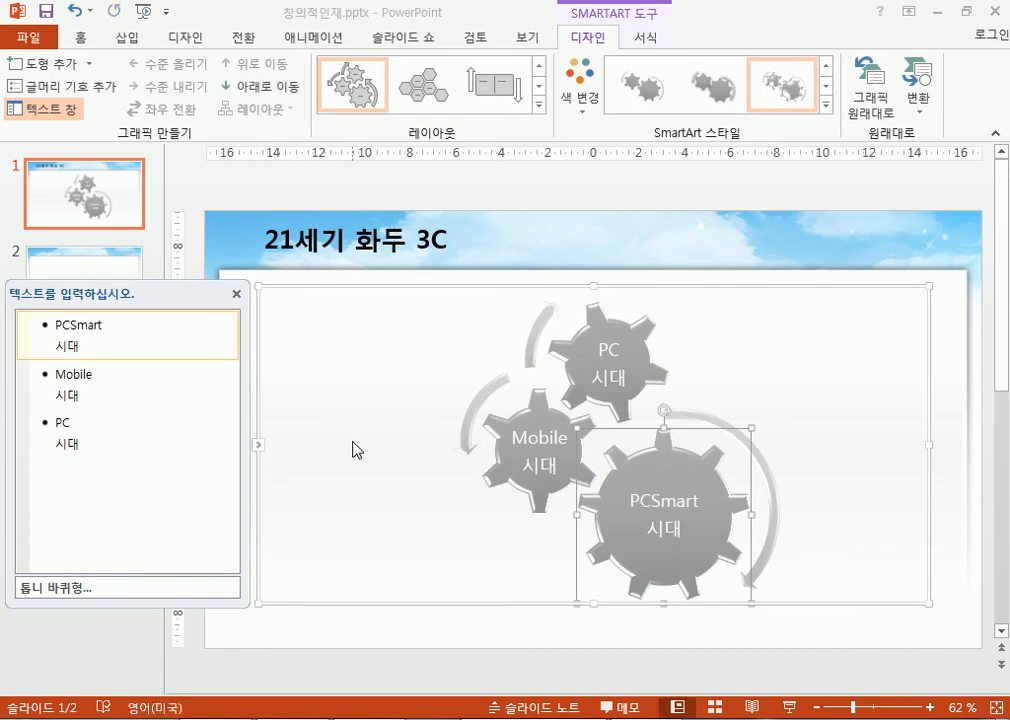
pyautogui.press('Delete')
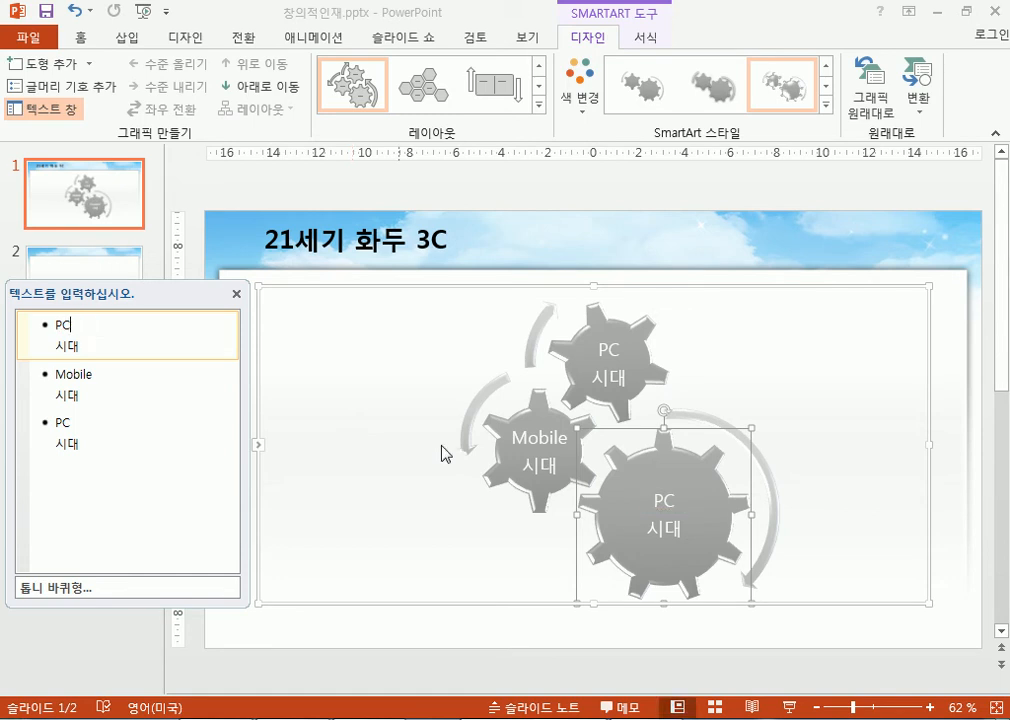
# Step: Replace PC with Smart in the third entry of the SmartArt's text list and close the text pane
pyautogui.click(75, 423)
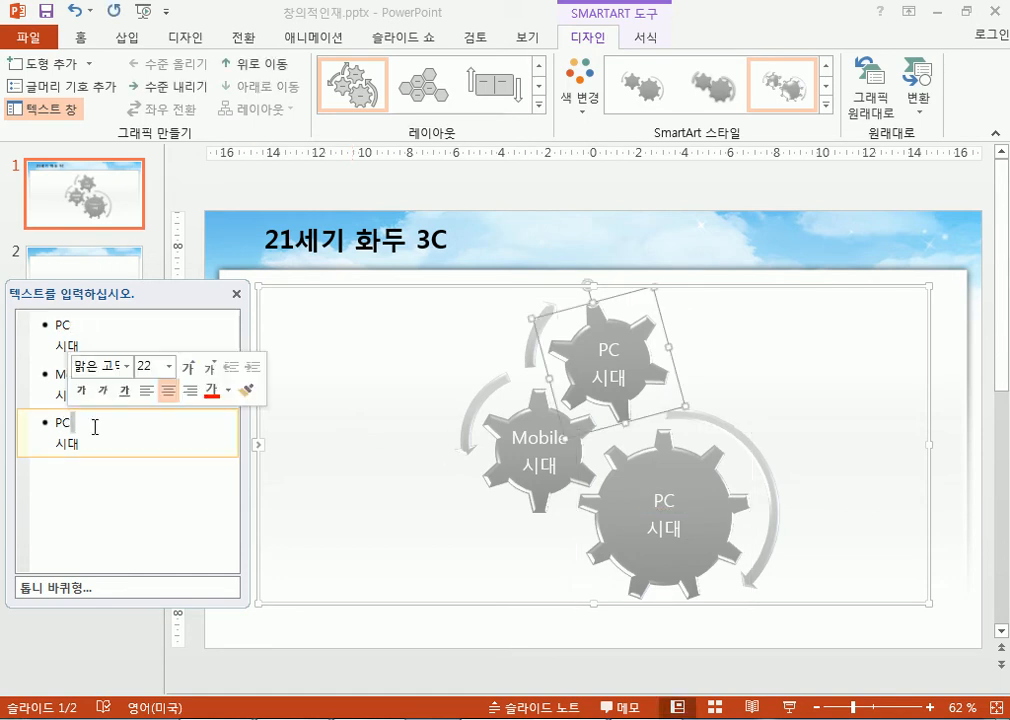
pyautogui.doubleClick(62, 422)
pyautogui.write('Smart')
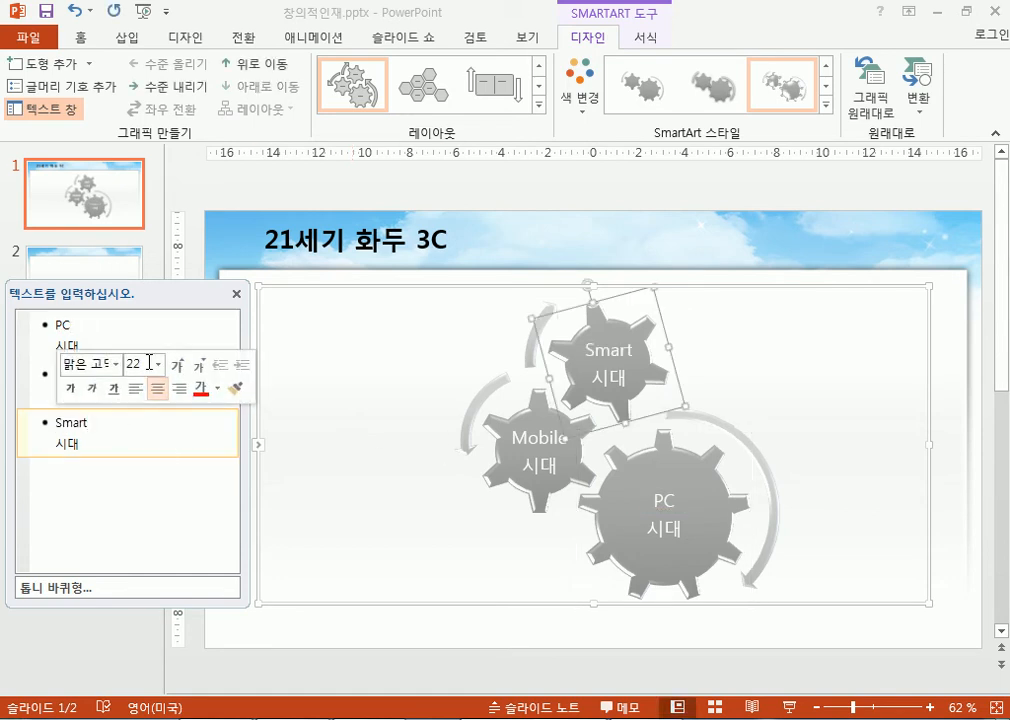
pyautogui.click(236, 293)
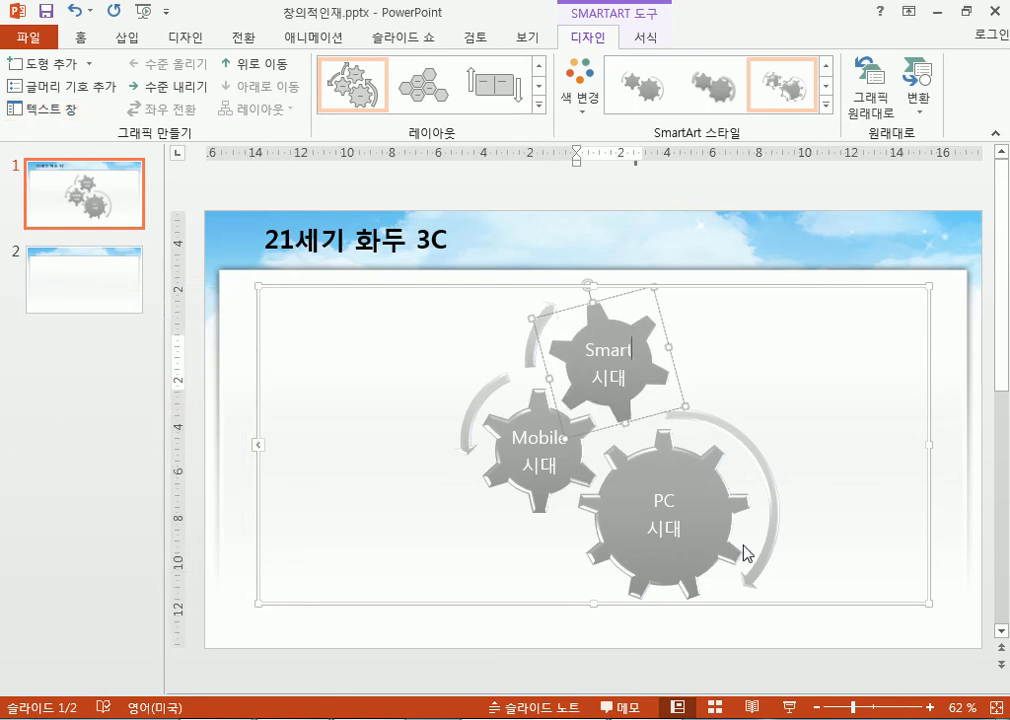
# Step: Change the SmartArt back to the continuous picture list and delete the mismatched pictures from the Smart and PC circles
pyautogui.click(540, 105)
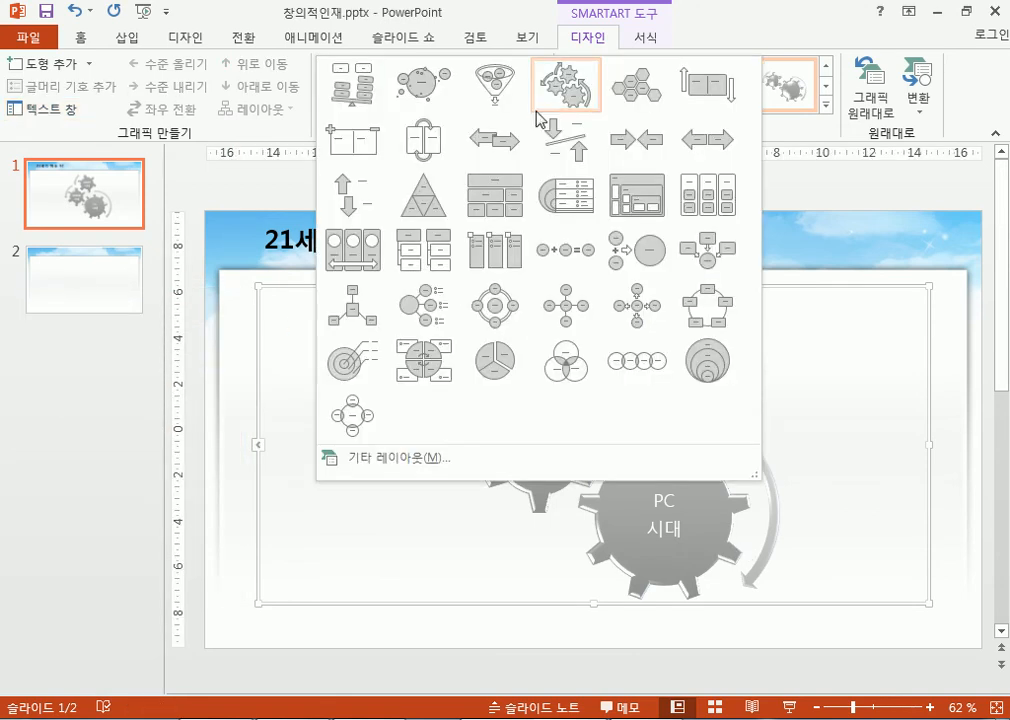
pyautogui.click(356, 256)
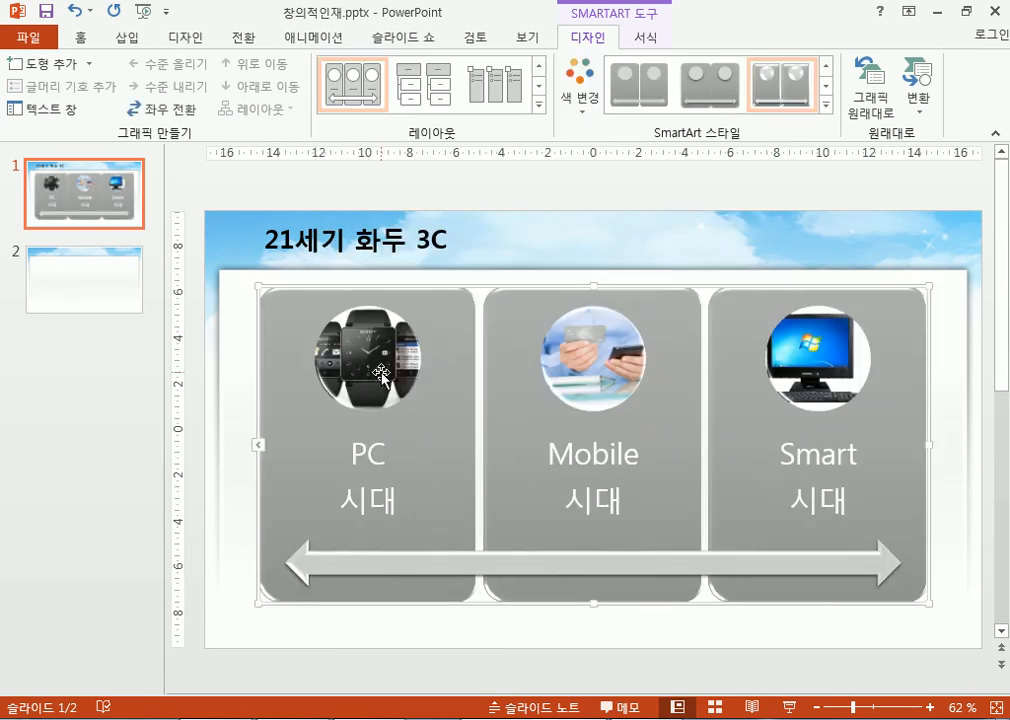
pyautogui.click(786, 395)
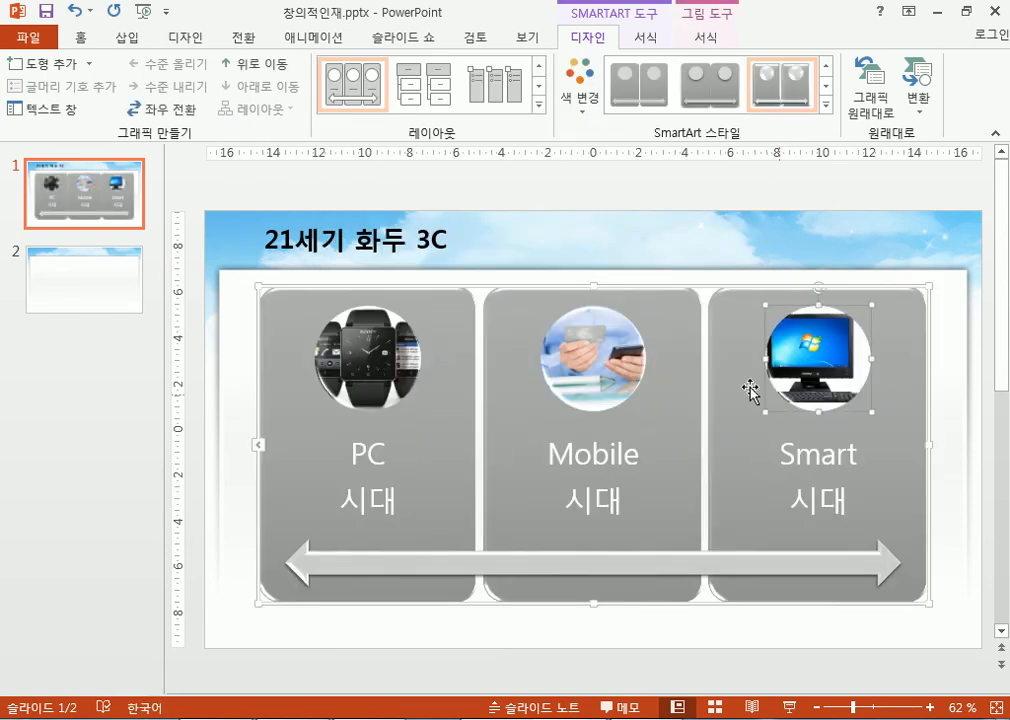
pyautogui.press('Delete')
pyautogui.click(376, 365)
pyautogui.press('Delete')
# Step: Search Bing images for pc and insert the picture of the Windows desktop monitor with keyboard into the PC circle
pyautogui.click(376, 365)
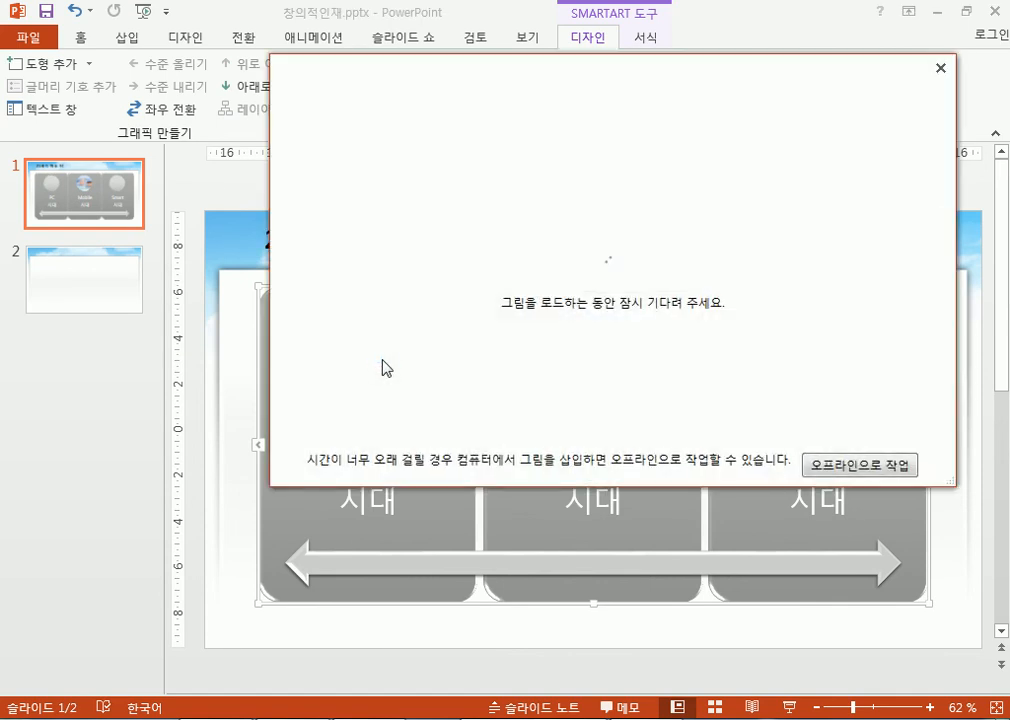
pyautogui.click(735, 231)
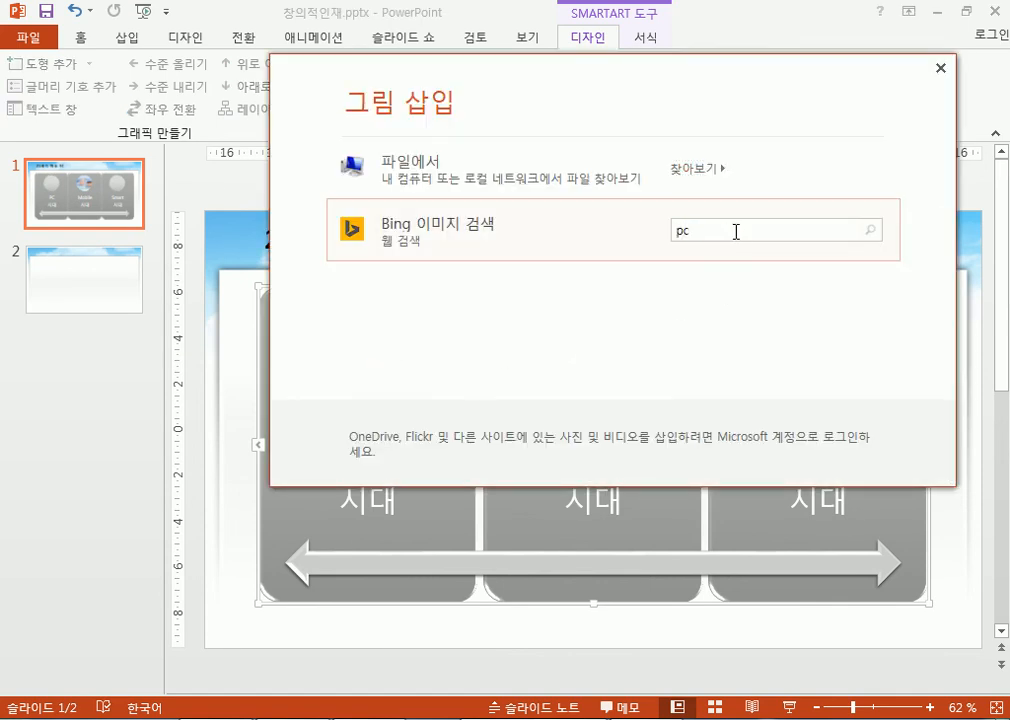
pyautogui.press('Return')
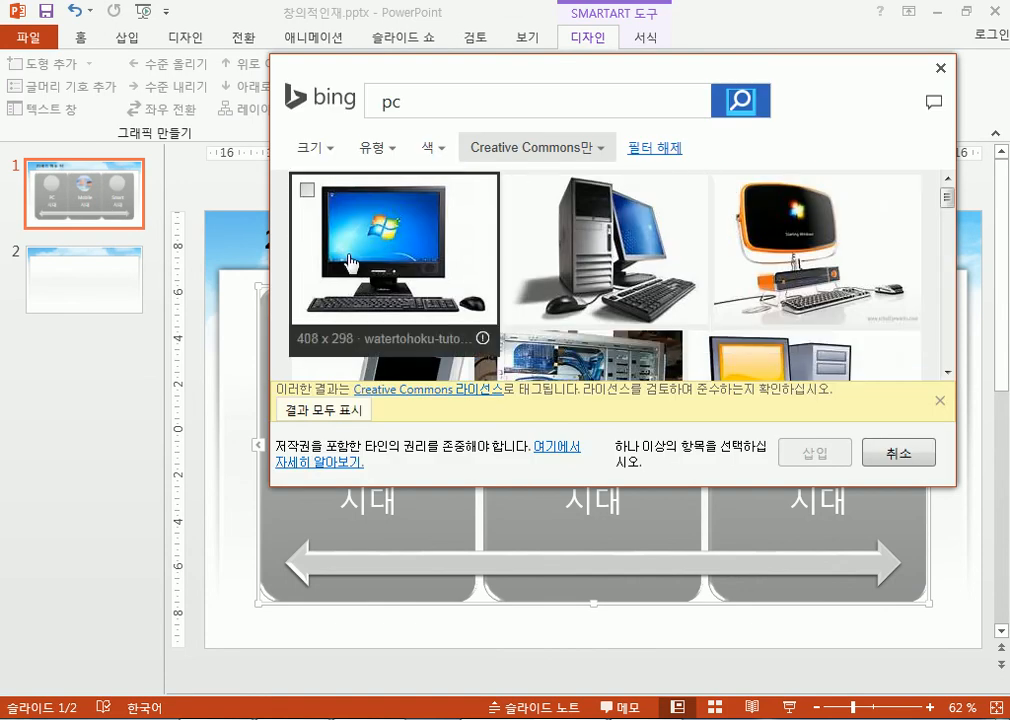
pyautogui.click(349, 262)
pyautogui.click(808, 455)
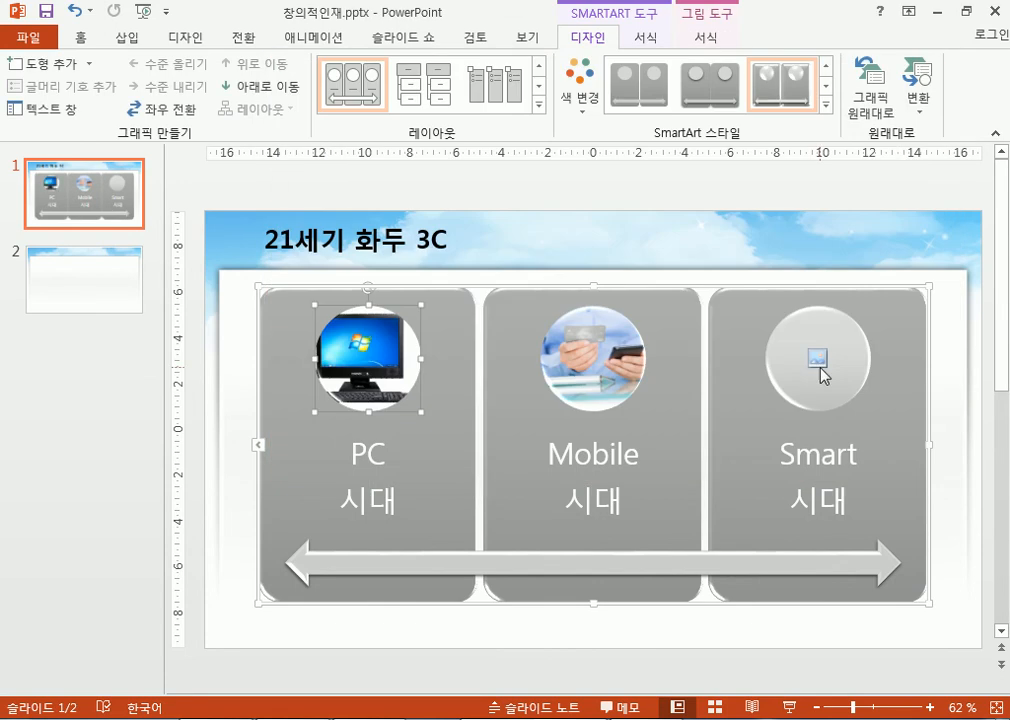
# Step: Search Bing images for 스마트 to fill the empty Smart circle
pyautogui.click(818, 369)
pyautogui.click(716, 236)
pyautogui.write('tm')
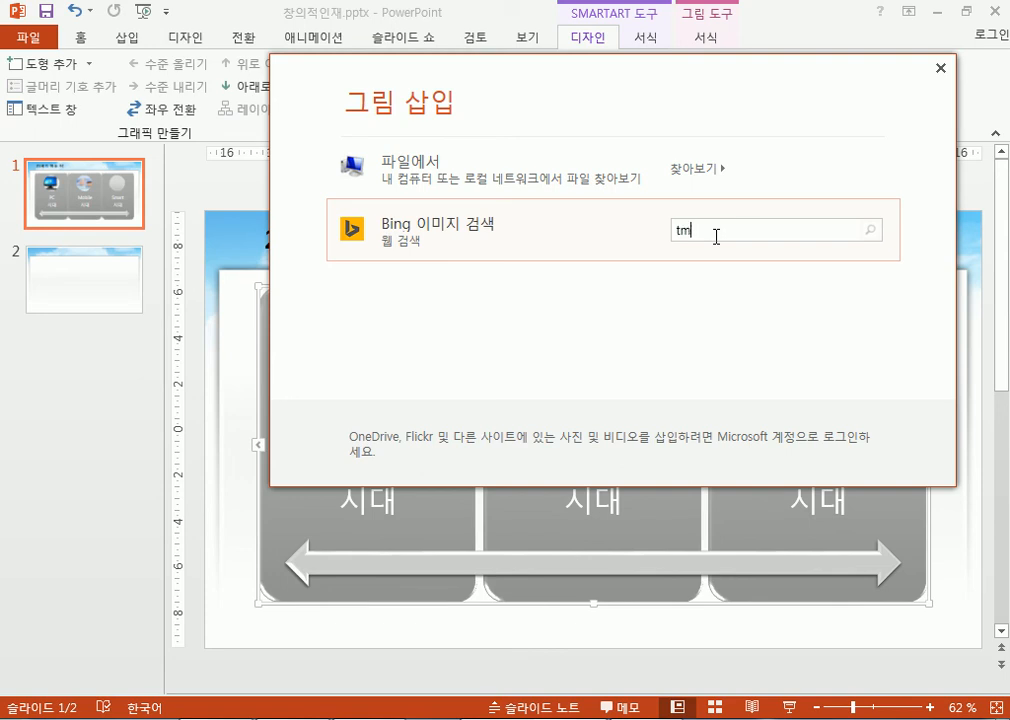
pyautogui.write('akxm')
pyautogui.doubleClick(716, 237)
pyautogui.write('슴')
pyautogui.write('마트')
pyautogui.press('Return')
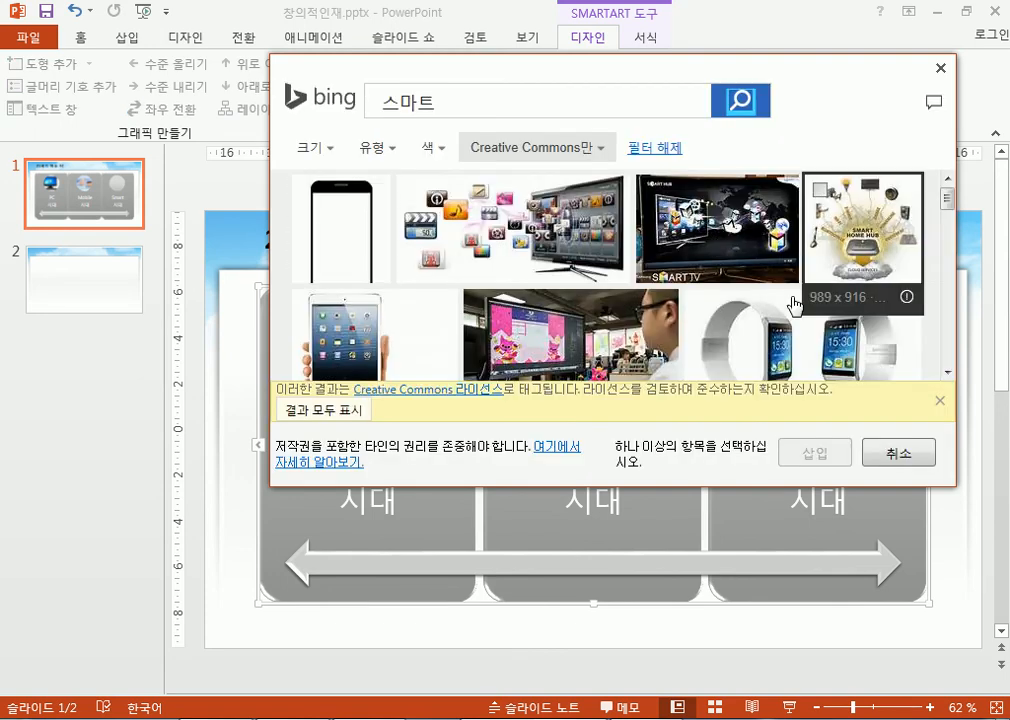
# Step: Insert the picture of two silver smartwatches from the search results into the Smart circle
pyautogui.scroll(-1, 622, 302)
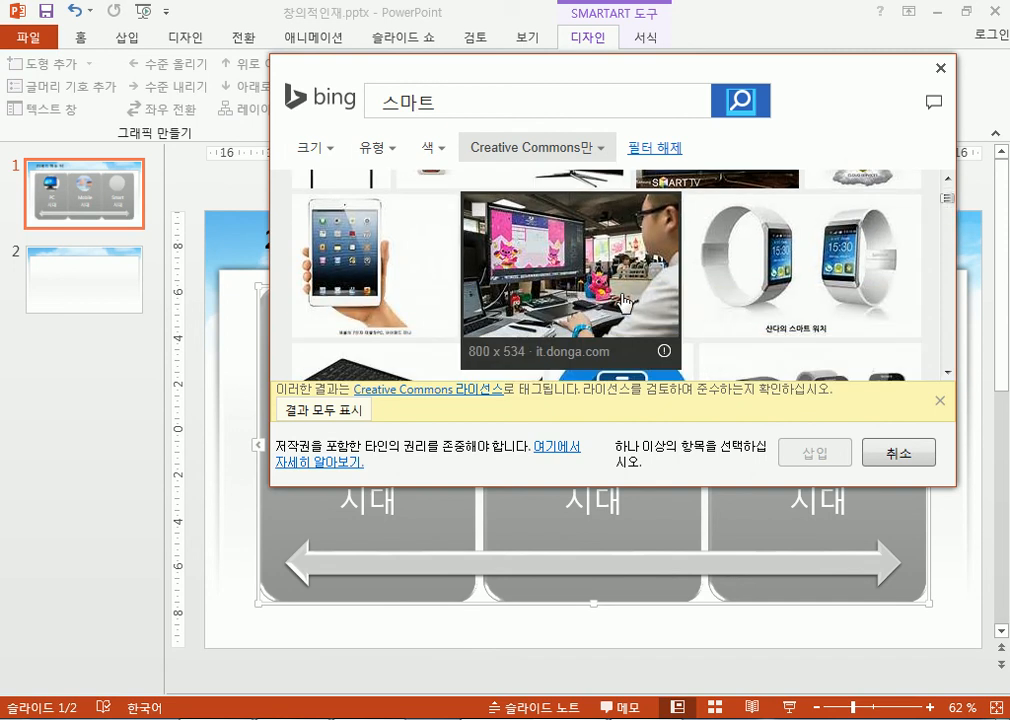
pyautogui.click(840, 295)
pyautogui.click(808, 451)
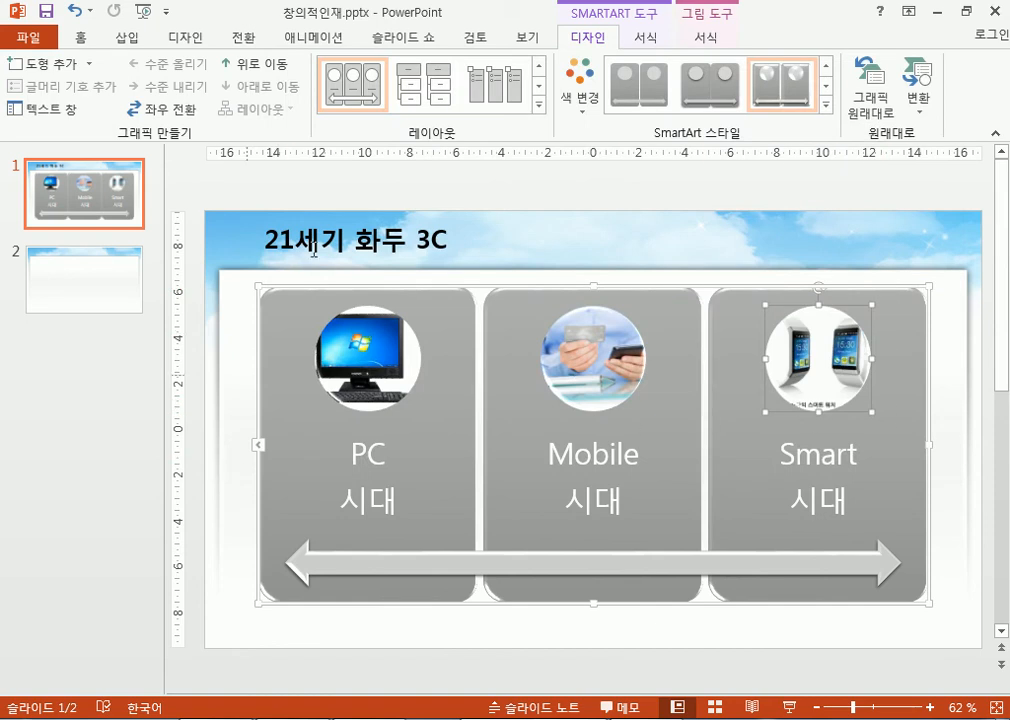
# Step: Try the boxed hierarchy, corner-picture column and horizontal equation layouts on the reordered SmartArt
pyautogui.click(440, 92)
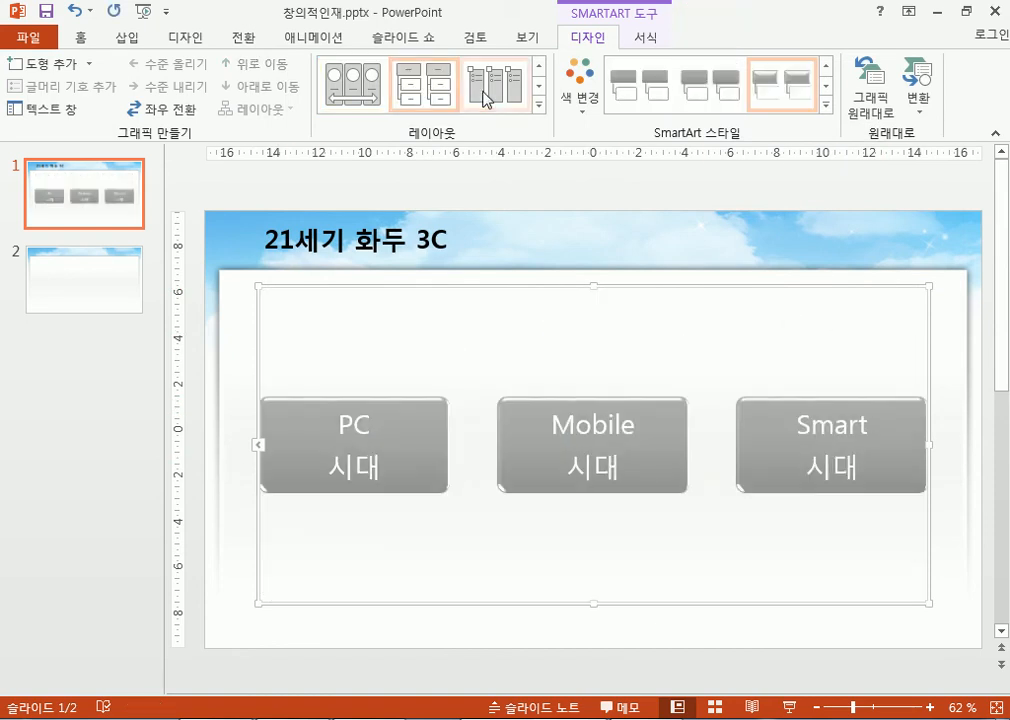
pyautogui.click(487, 97)
pyautogui.click(539, 103)
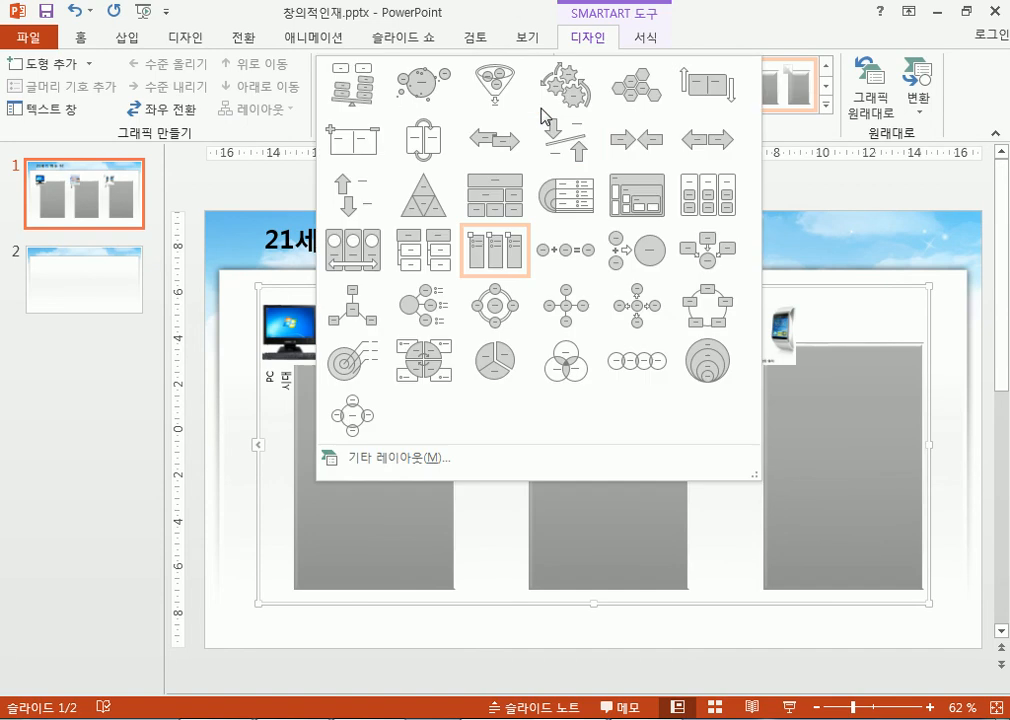
pyautogui.click(575, 251)
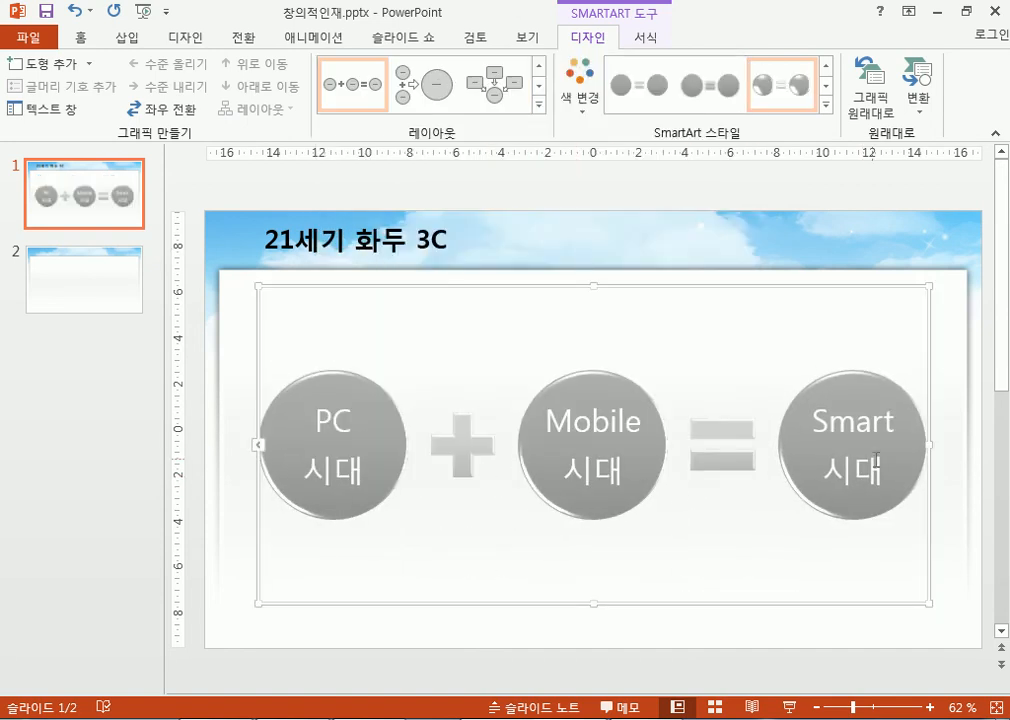
# Step: Try the vertical equation layout and the converging radial layout on the SmartArt
pyautogui.click(540, 104)
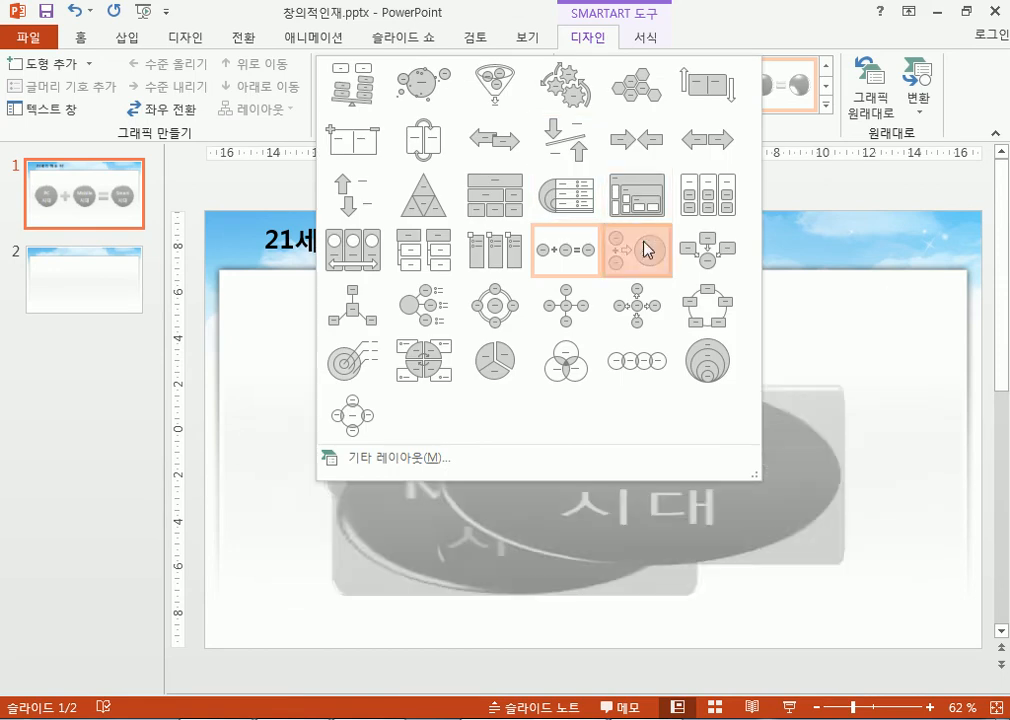
pyautogui.click(647, 248)
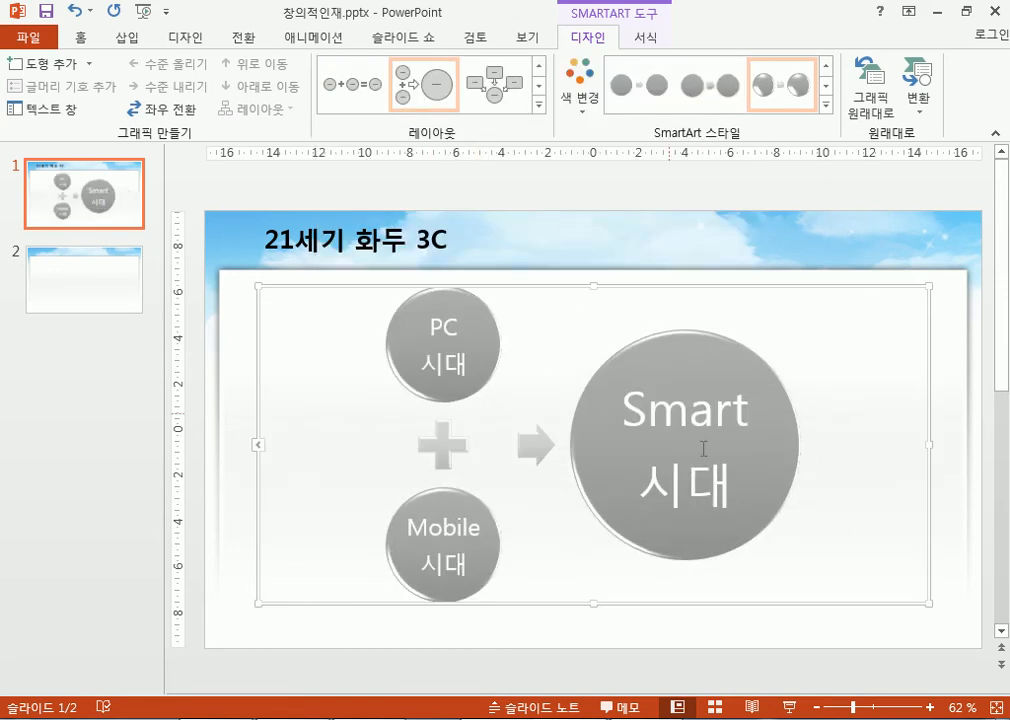
pyautogui.click(540, 104)
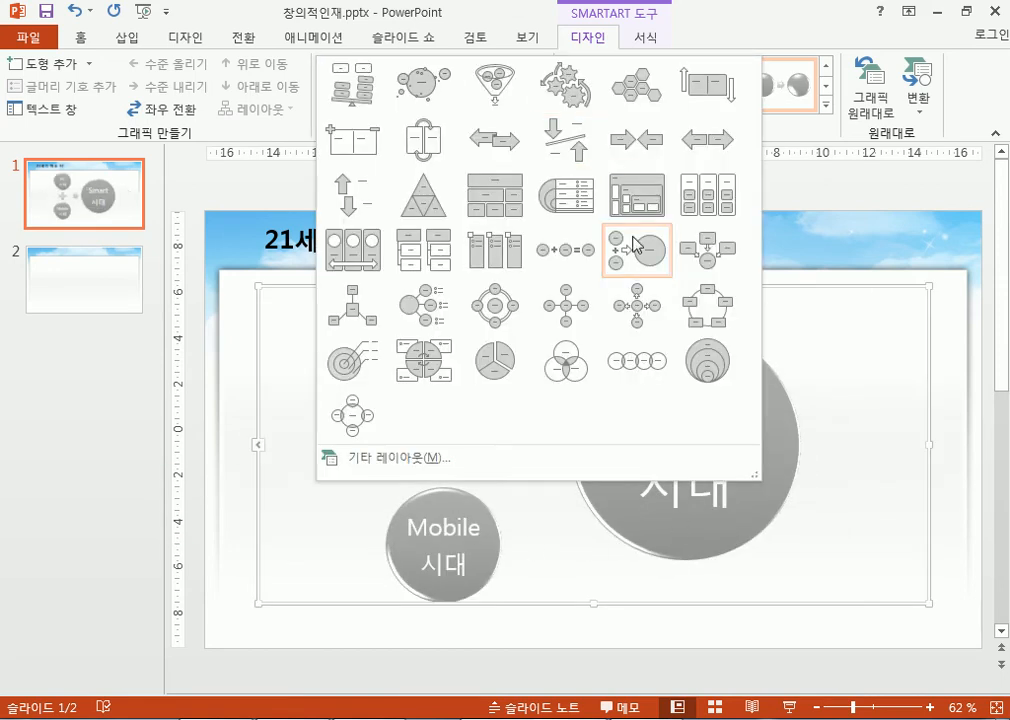
pyautogui.click(707, 258)
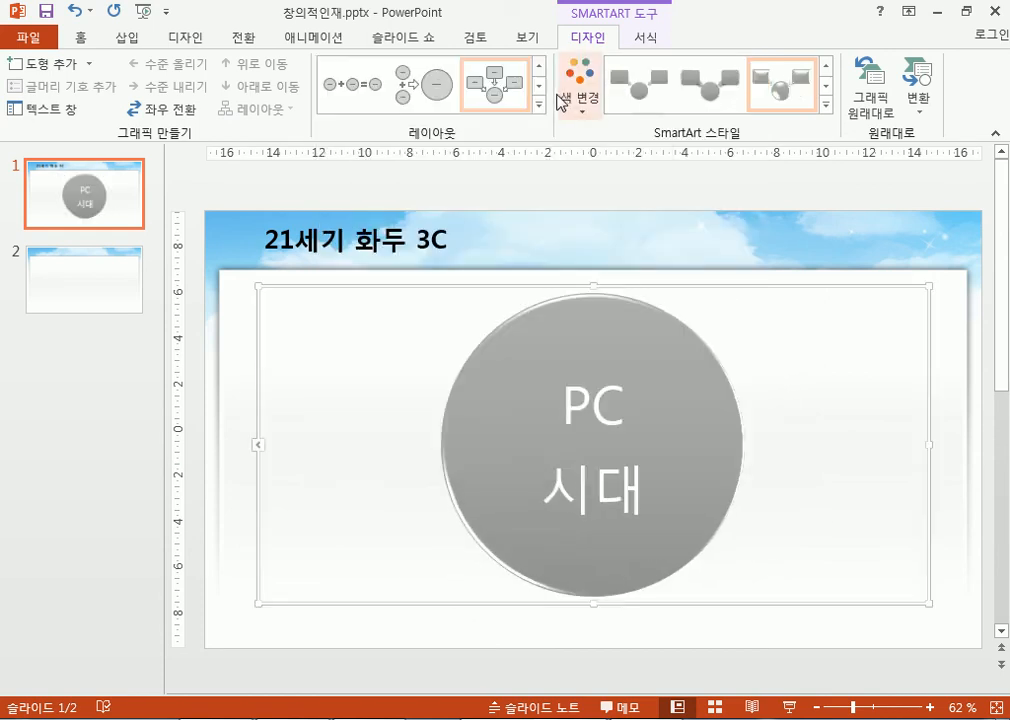
# Step: Return the SmartArt to the continuous picture list layout and select the picture in the PC circle
pyautogui.click(540, 104)
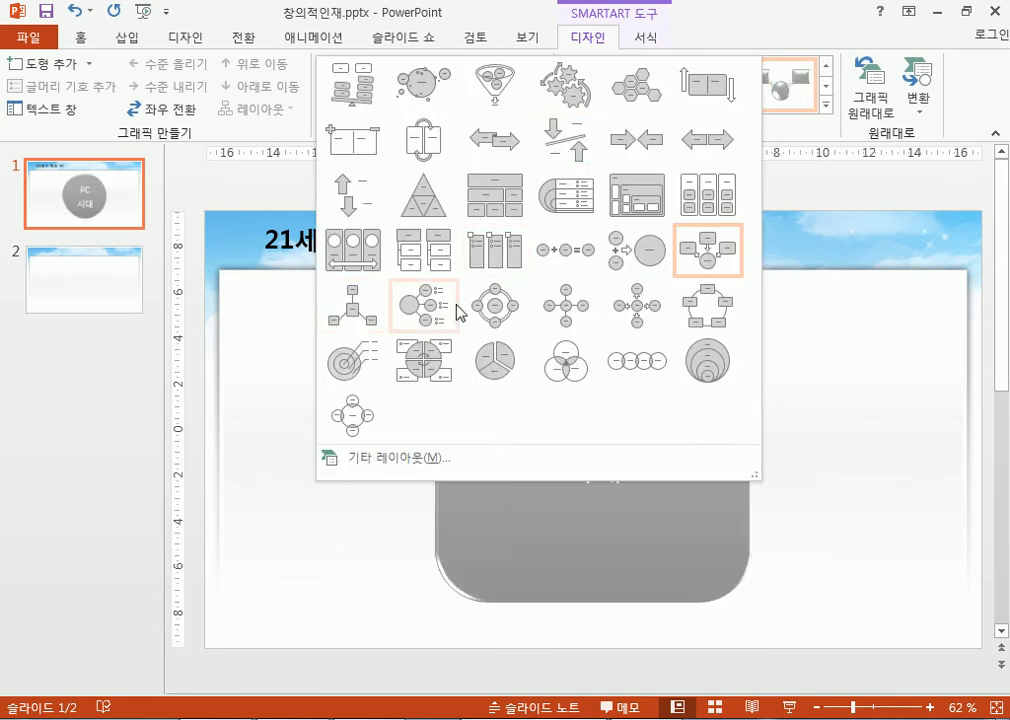
pyautogui.click(360, 250)
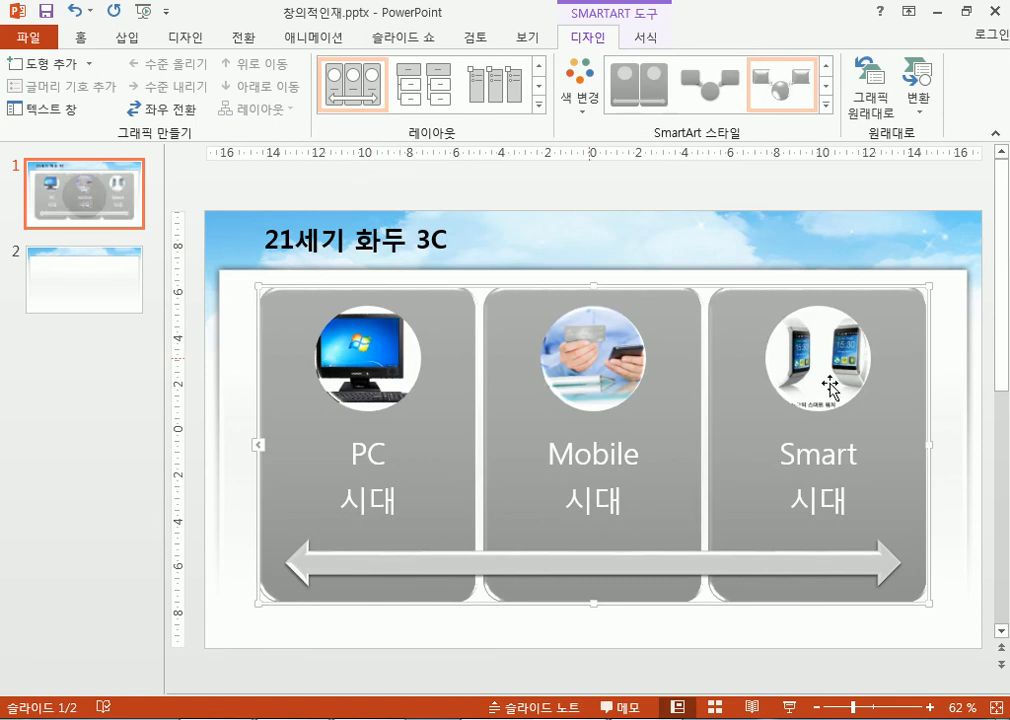
pyautogui.click(228, 390)
pyautogui.click(362, 379)
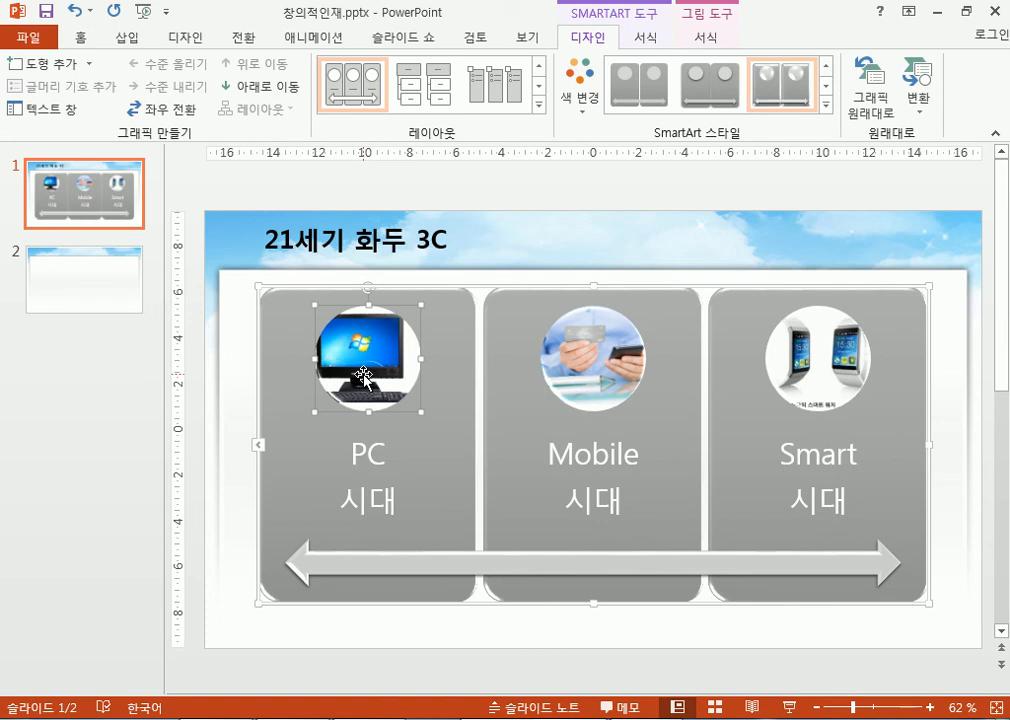
# Step: Delete the picture in the PC circle and search Bing images for "스마트" to replace it
pyautogui.press('Delete')
pyautogui.click(372, 361)
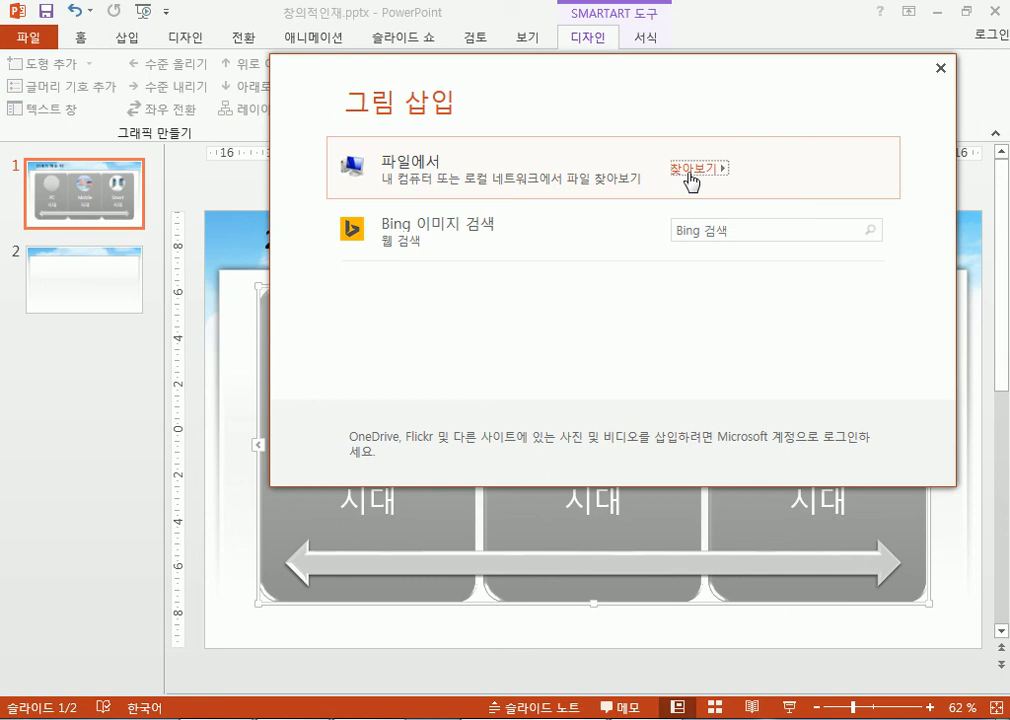
pyautogui.click(722, 229)
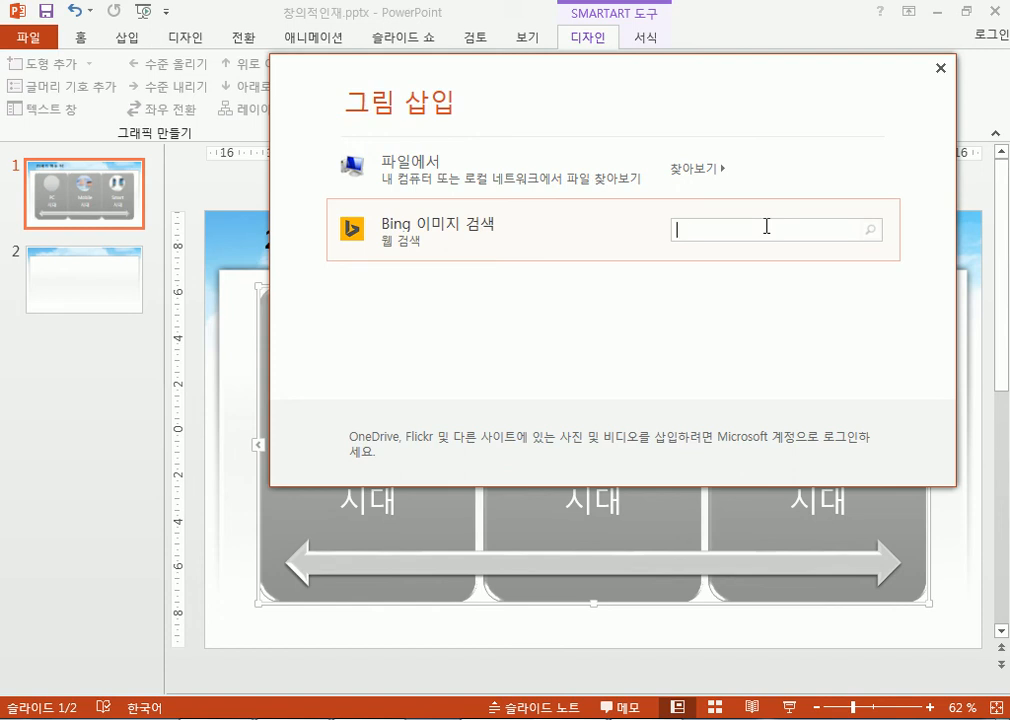
pyautogui.write('마트')
pyautogui.press('Return')
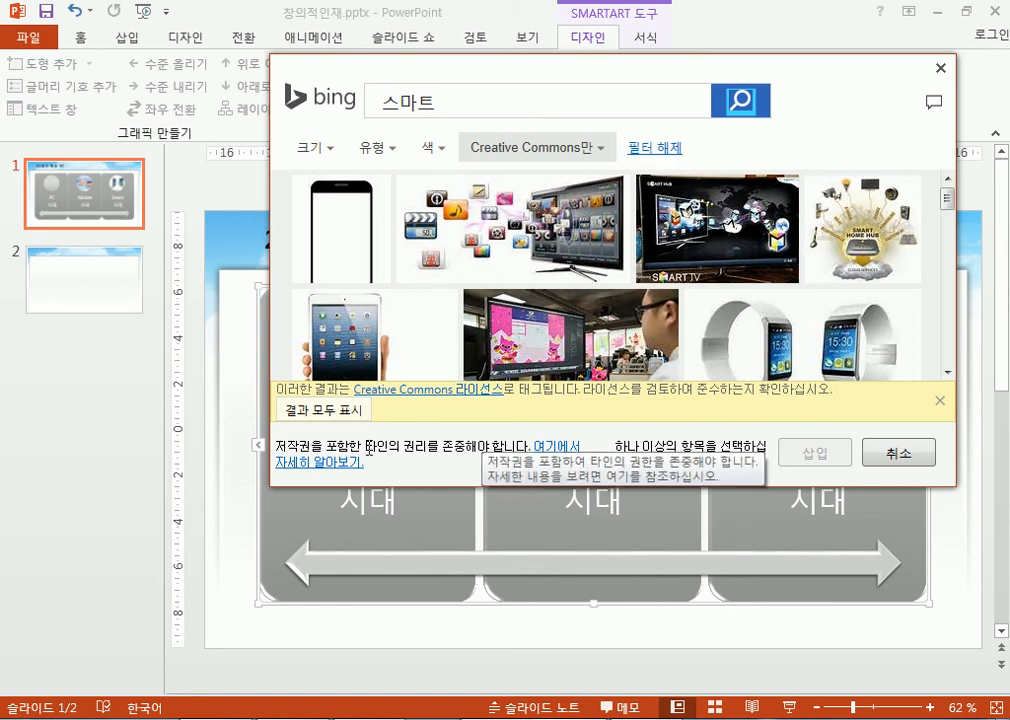
# Step: Check the size, type and colour filter options and clear the Creative Commons filter from the image results
pyautogui.moveTo(691, 251)
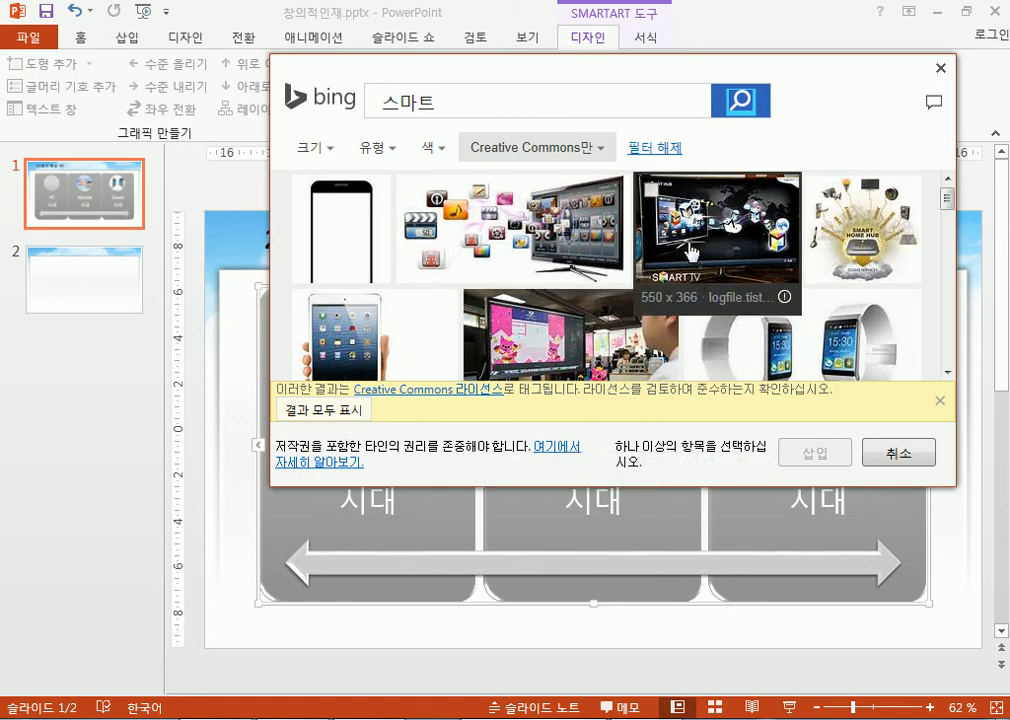
pyautogui.click(330, 150)
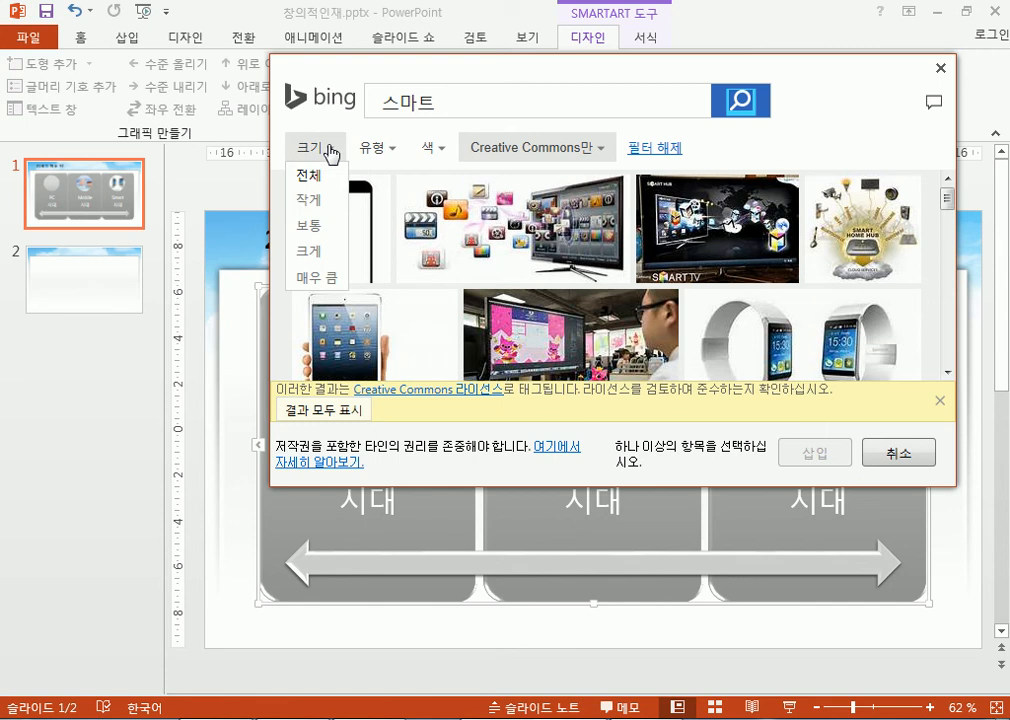
pyautogui.click(370, 150)
pyautogui.click(372, 150)
pyautogui.click(374, 151)
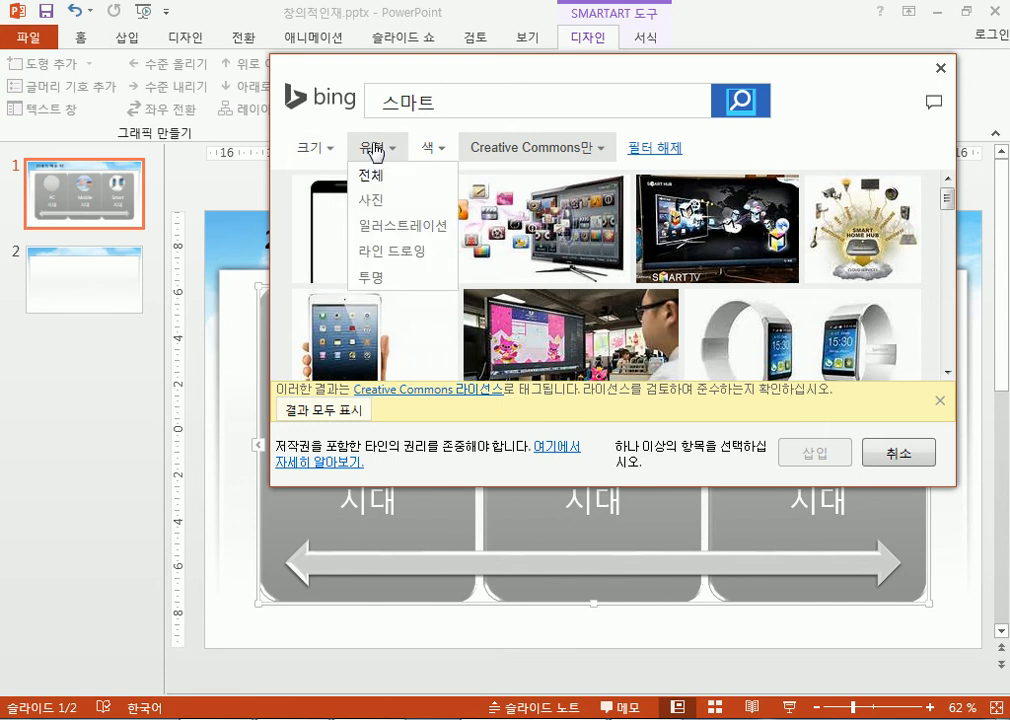
pyautogui.click(424, 149)
pyautogui.click(428, 149)
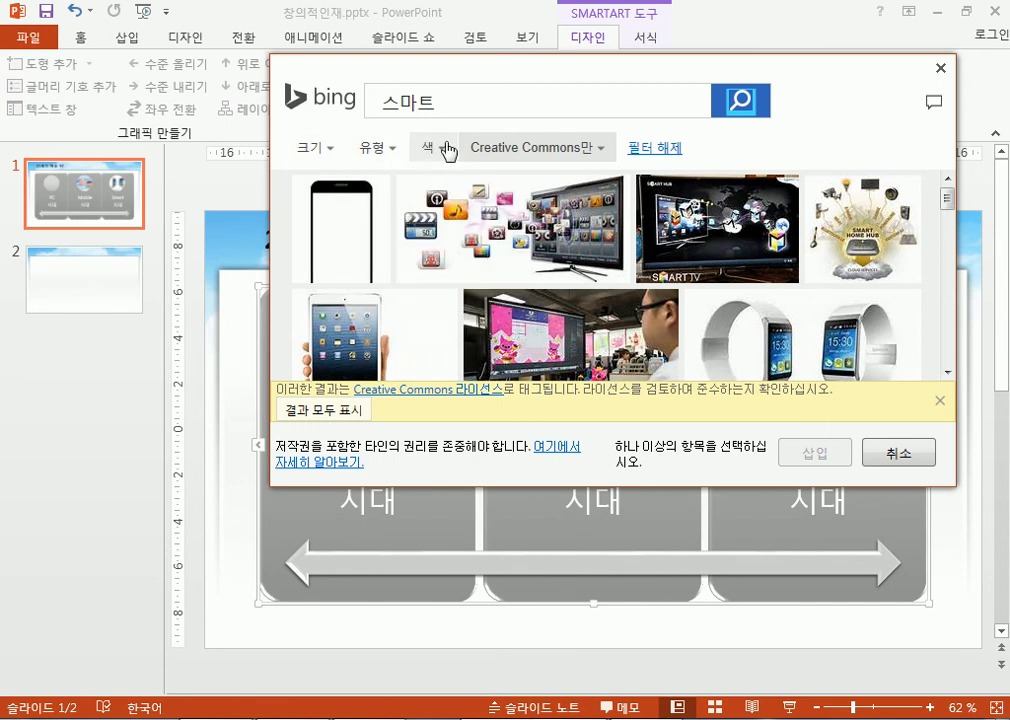
pyautogui.click(649, 153)
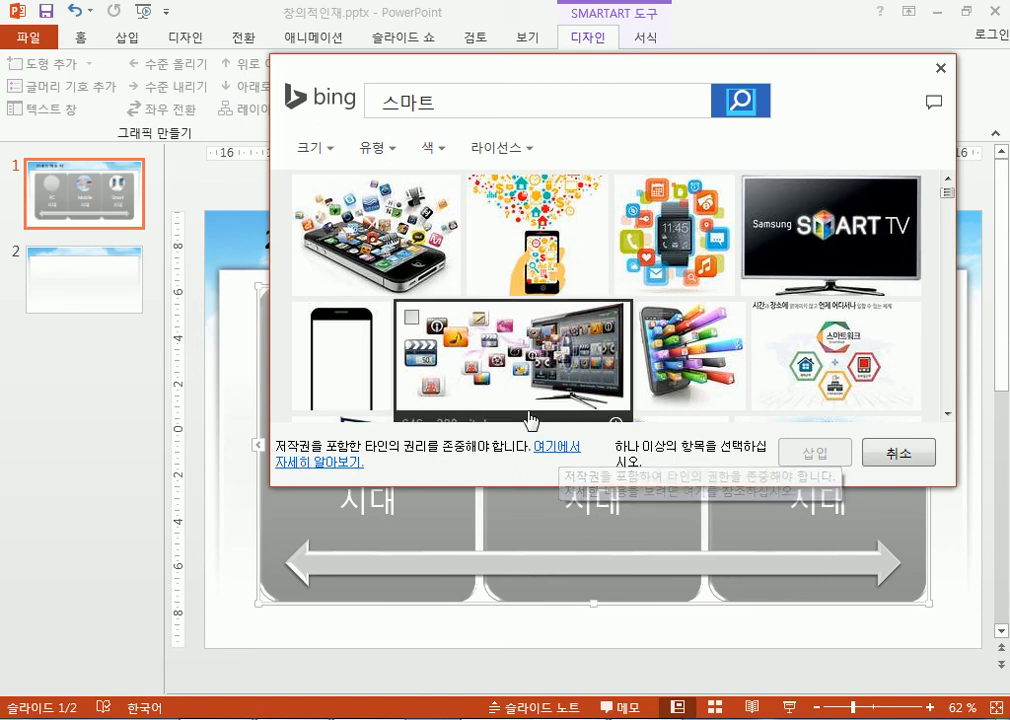
pyautogui.scroll(-1, 604, 390)
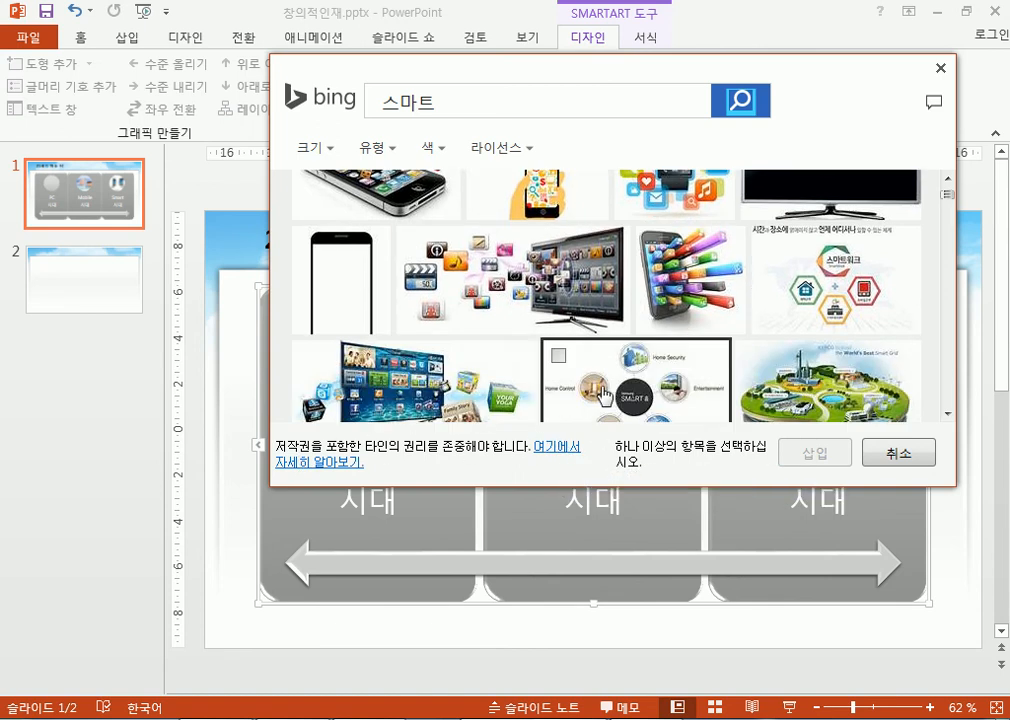
# Step: Open the copyright information page linked below the image results and examine its "What is Copyright?" section
pyautogui.click(559, 450)
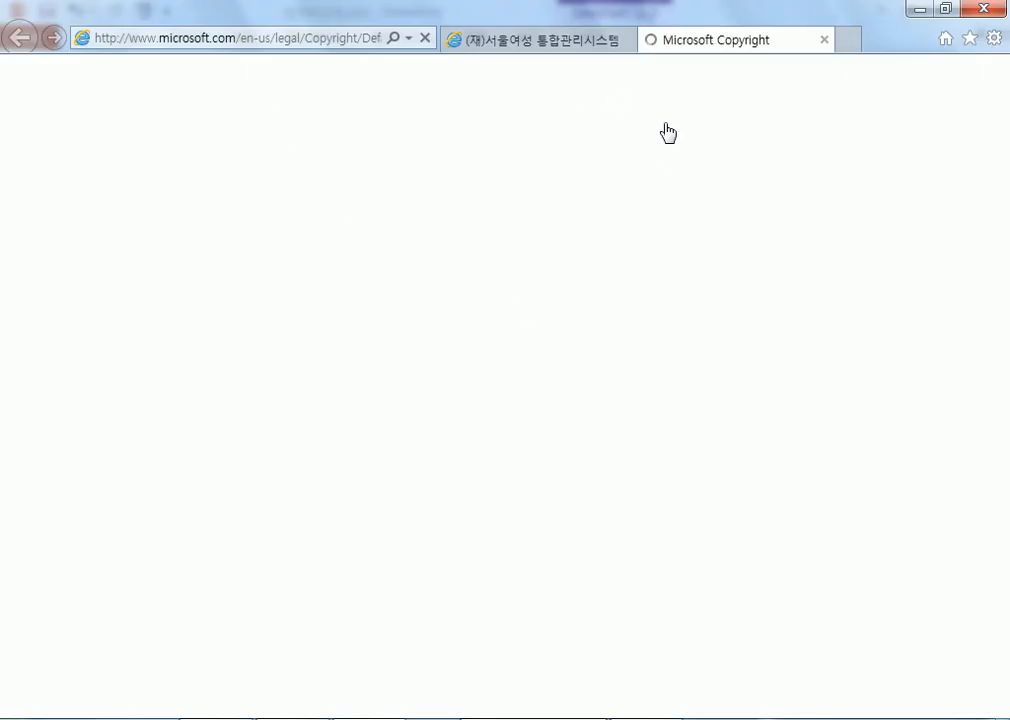
pyautogui.moveTo(437, 35); pyautogui.dragTo(302, 35)
pyautogui.scroll(-5, 474, 350)
pyautogui.scroll(5, 473, 354)
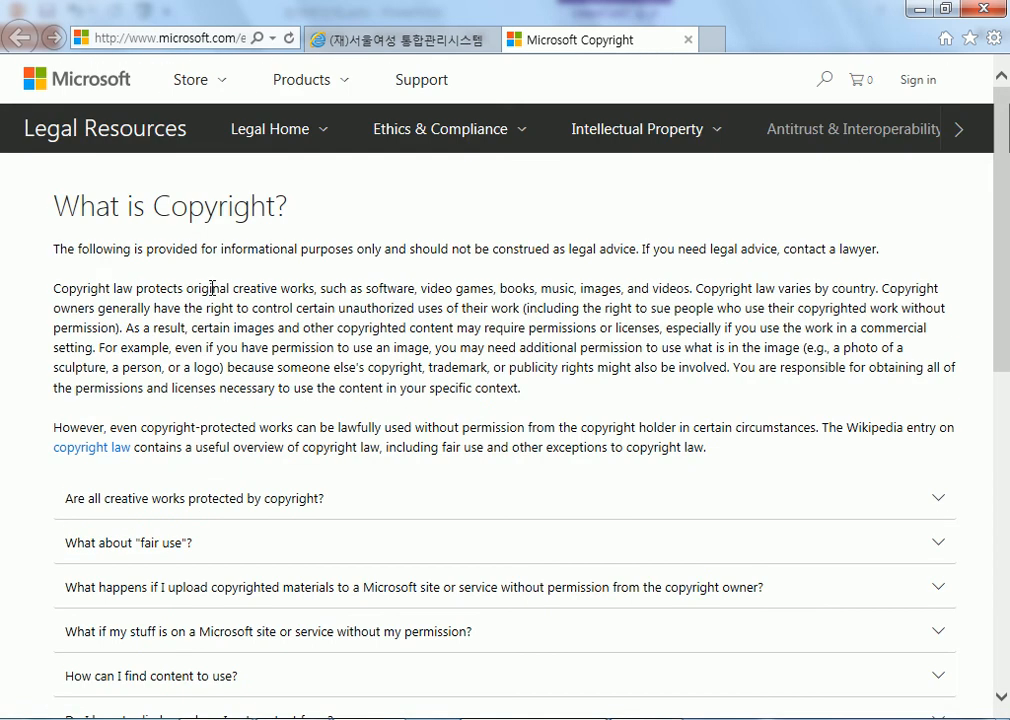
pyautogui.moveTo(70, 213); pyautogui.dragTo(306, 208)
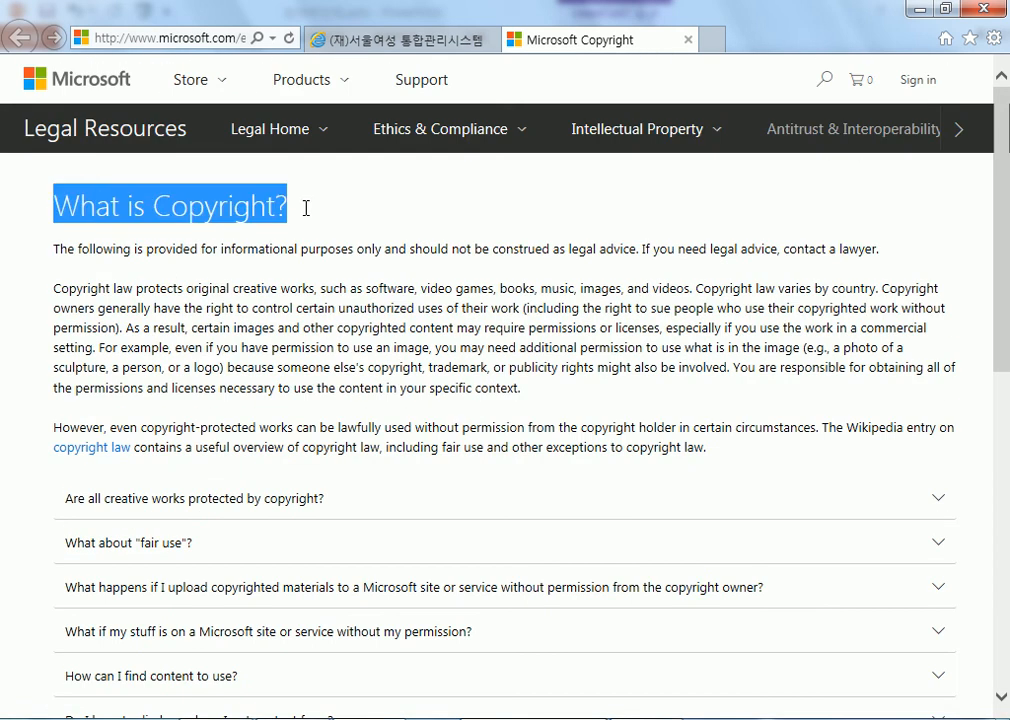
pyautogui.click(165, 212)
pyautogui.moveTo(160, 208); pyautogui.dragTo(276, 206)
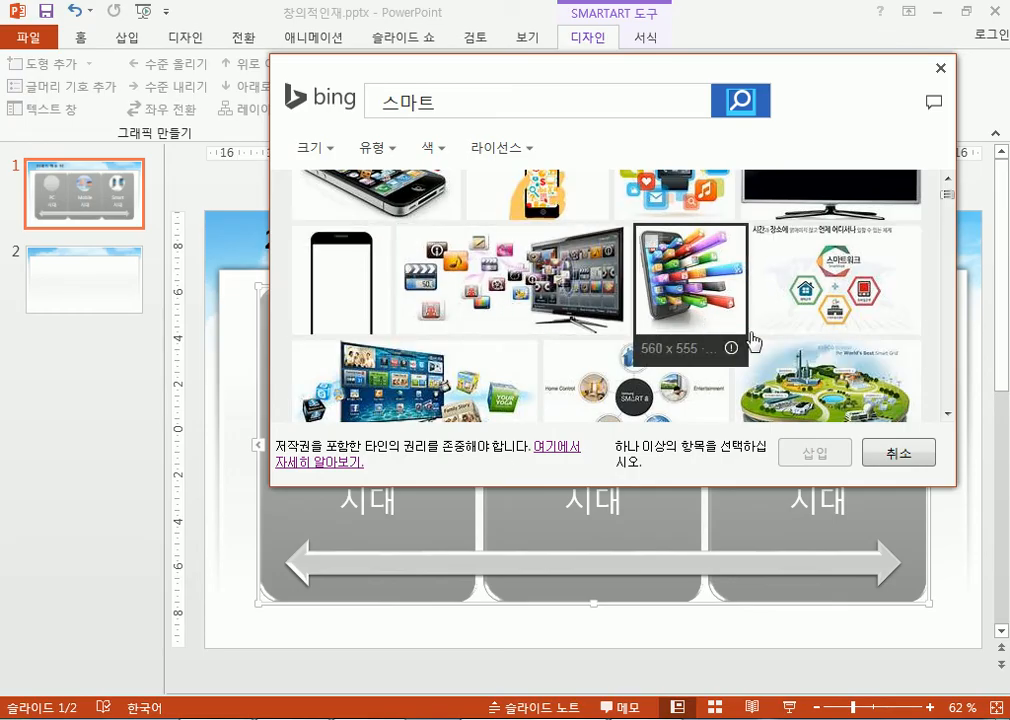
# Step: Insert the picture of a globe with yellow SMART lettering from the search results into the PC circle
pyautogui.moveTo(946, 199)
pyautogui.mouseDown()
pyautogui.moveTo(945, 230)
pyautogui.moveTo(945, 218)
pyautogui.mouseUp()
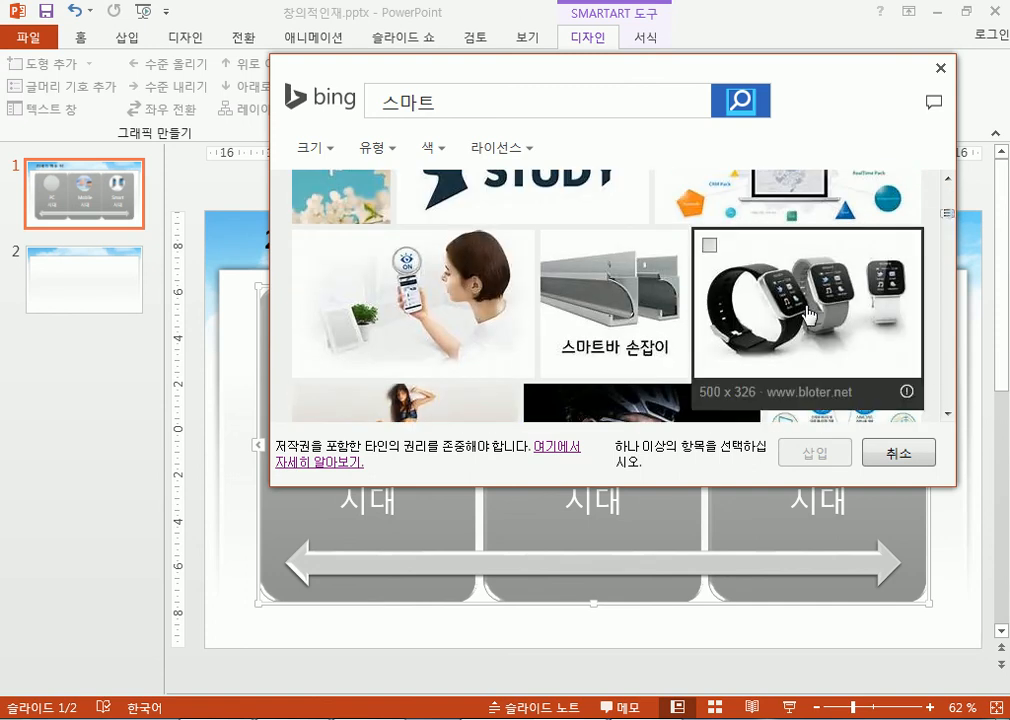
pyautogui.scroll(-2, 806, 317)
pyautogui.scroll(-8, 806, 317)
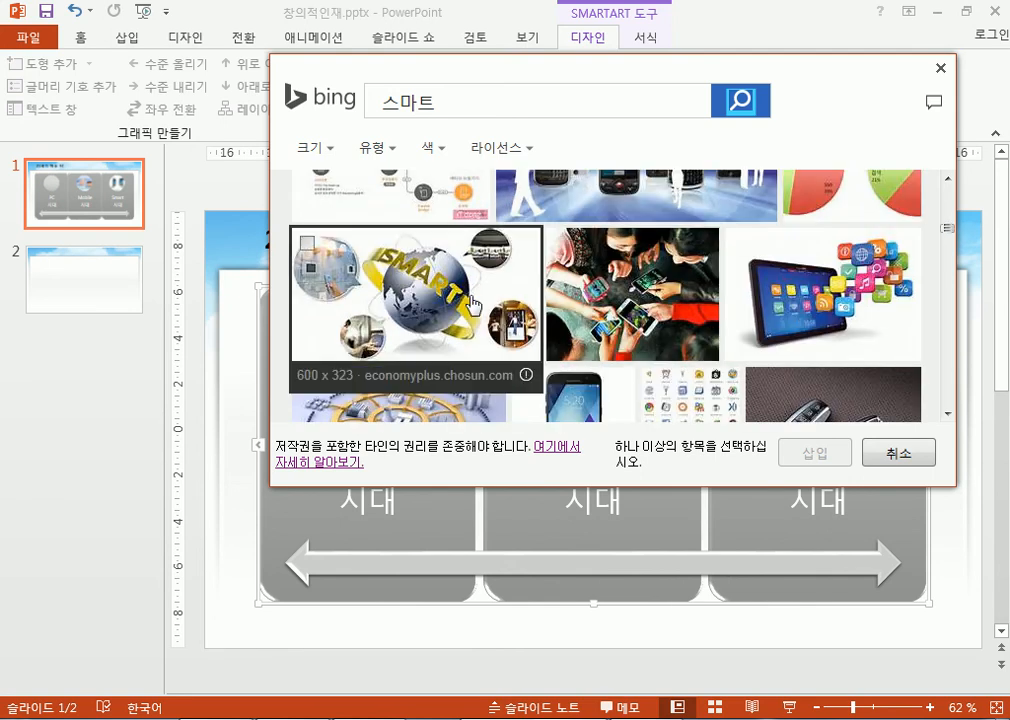
pyautogui.click(398, 308)
pyautogui.click(815, 453)
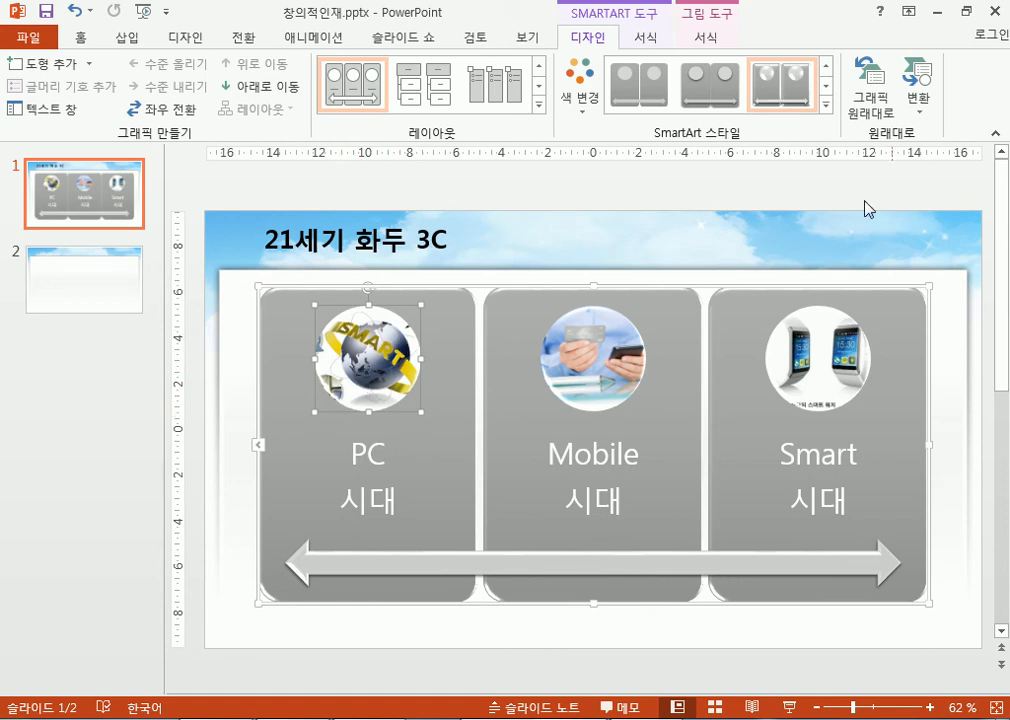
# Step: Recolour the SmartArt with the yellow, green and blue colour range and apply the second 3-D style
pyautogui.click(593, 97)
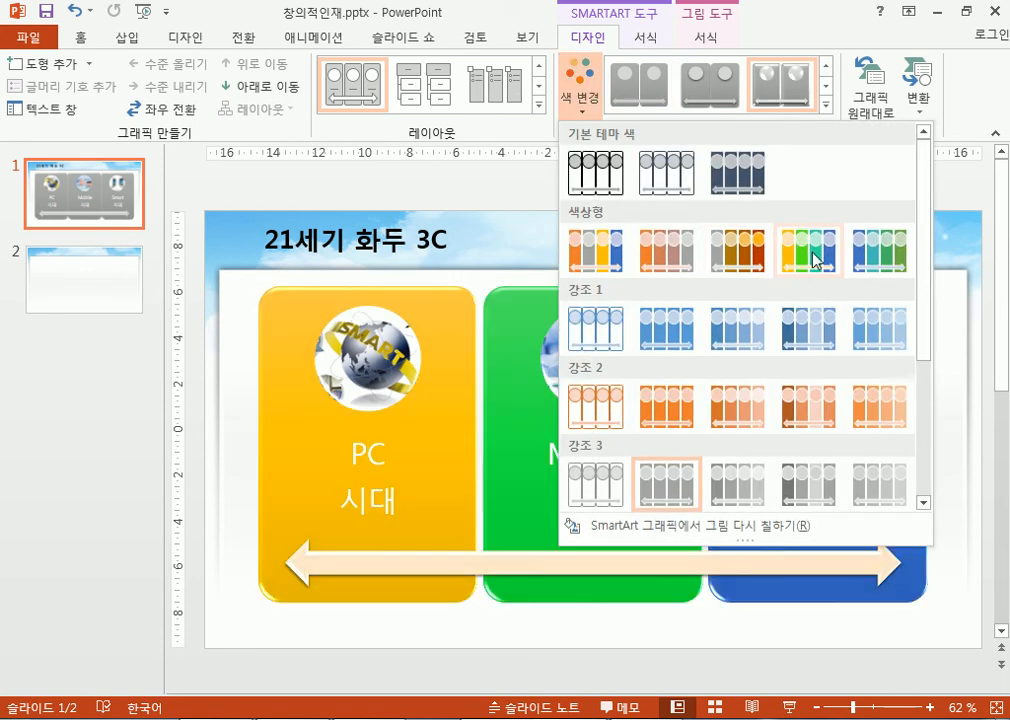
pyautogui.click(814, 259)
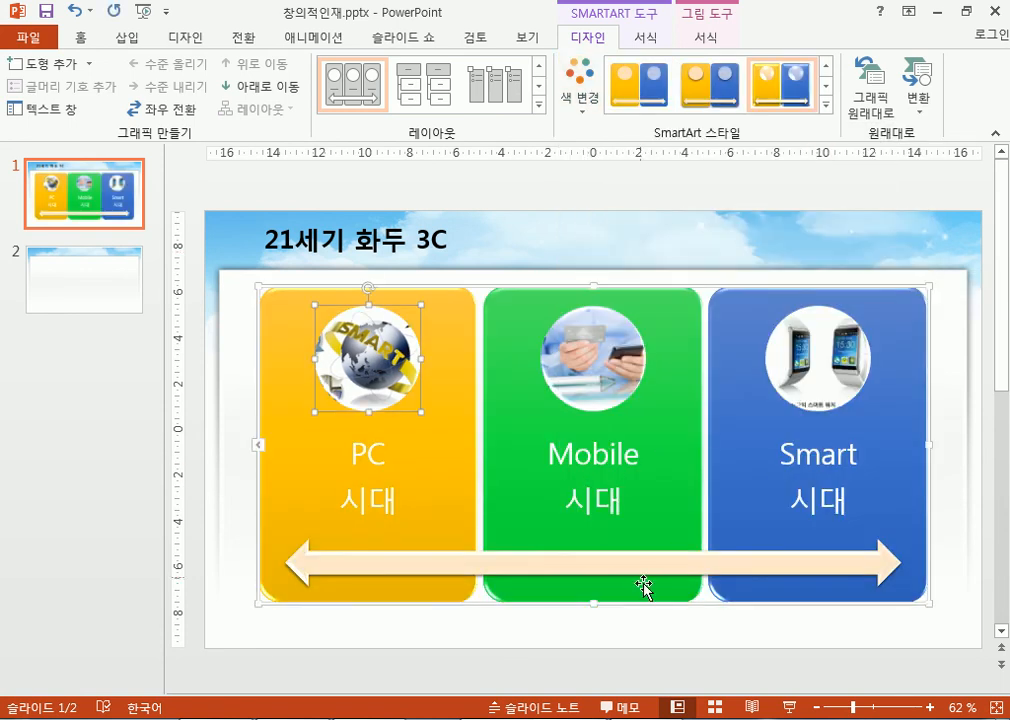
pyautogui.click(826, 104)
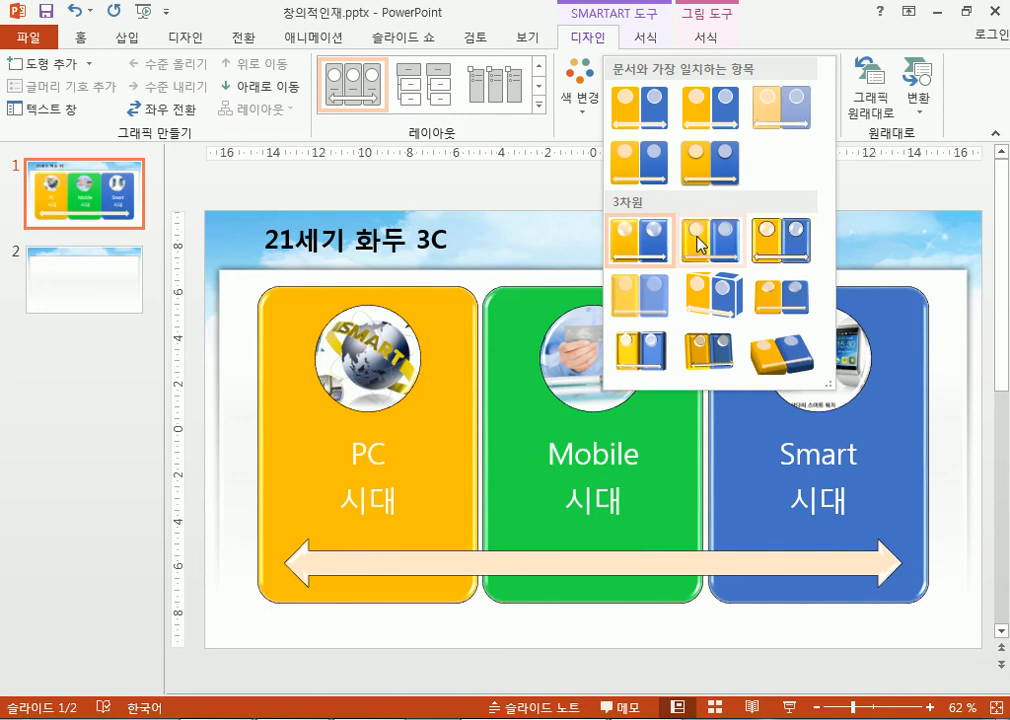
pyautogui.click(697, 245)
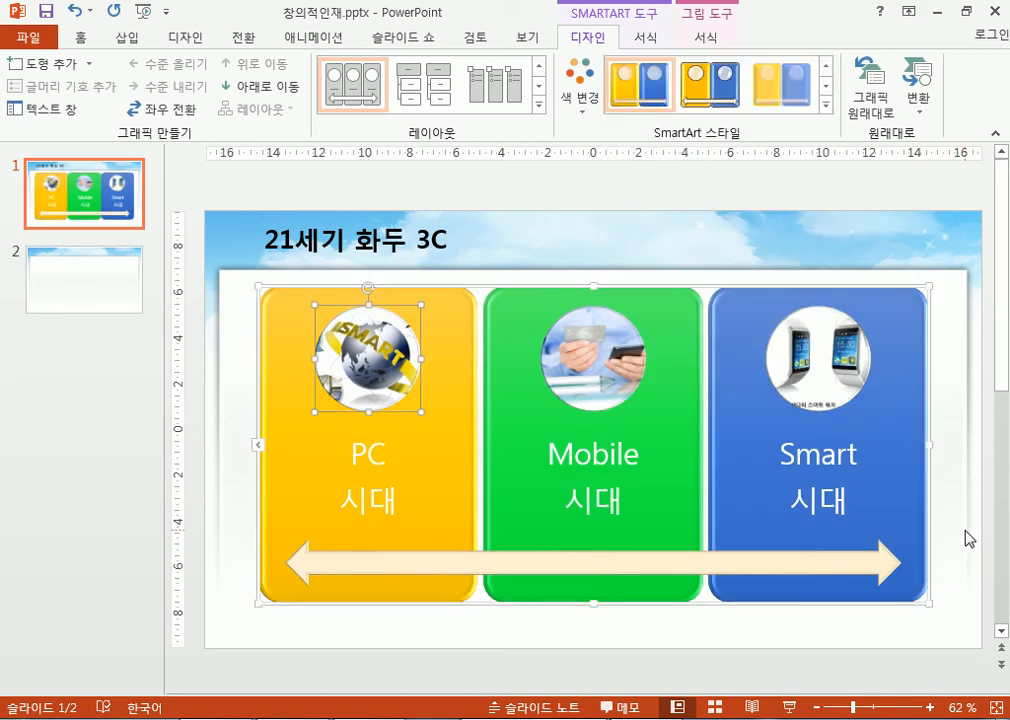
pyautogui.click(968, 538)
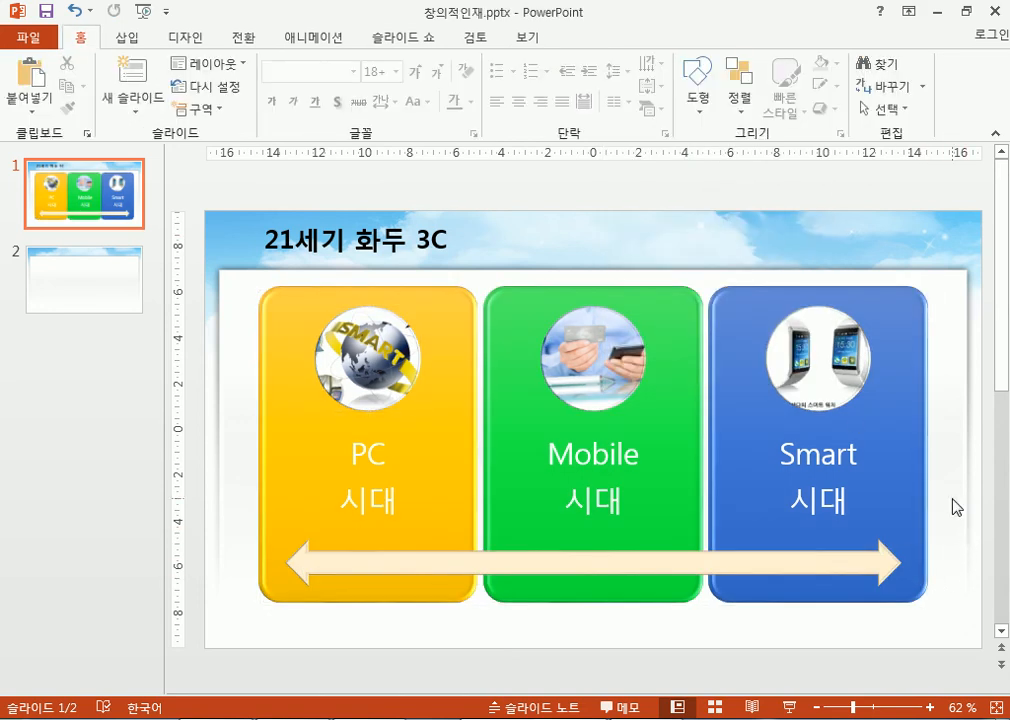
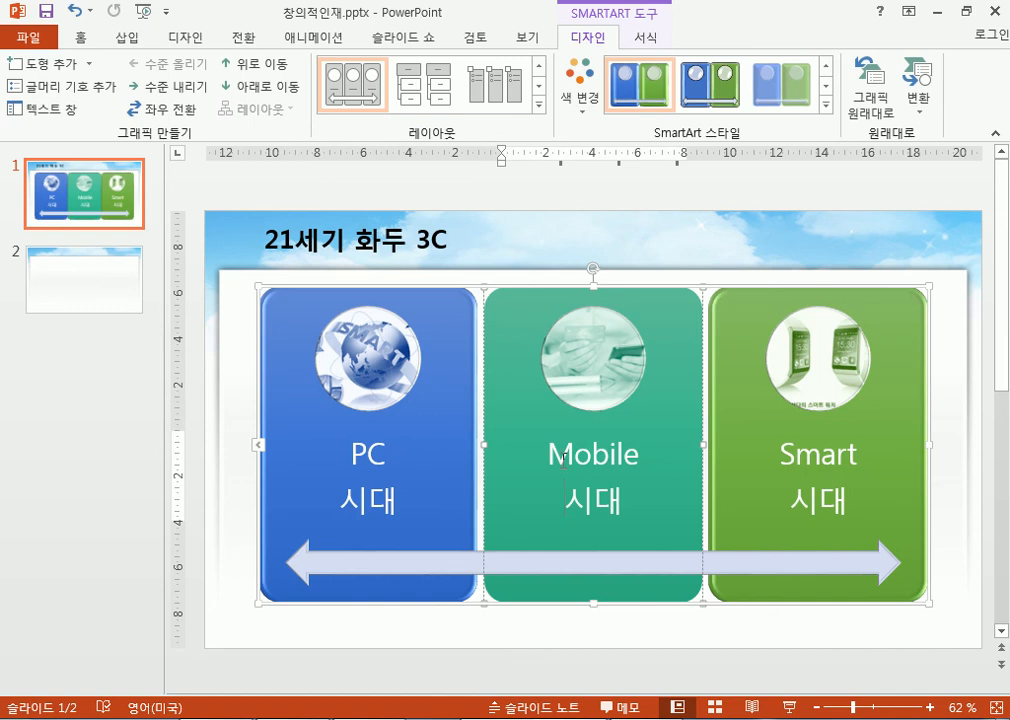
# Step: Set the word "Smart" in the green box to font size 14
pyautogui.click(800, 453)
pyautogui.doubleClick(800, 453)
pyautogui.click(66, 36)
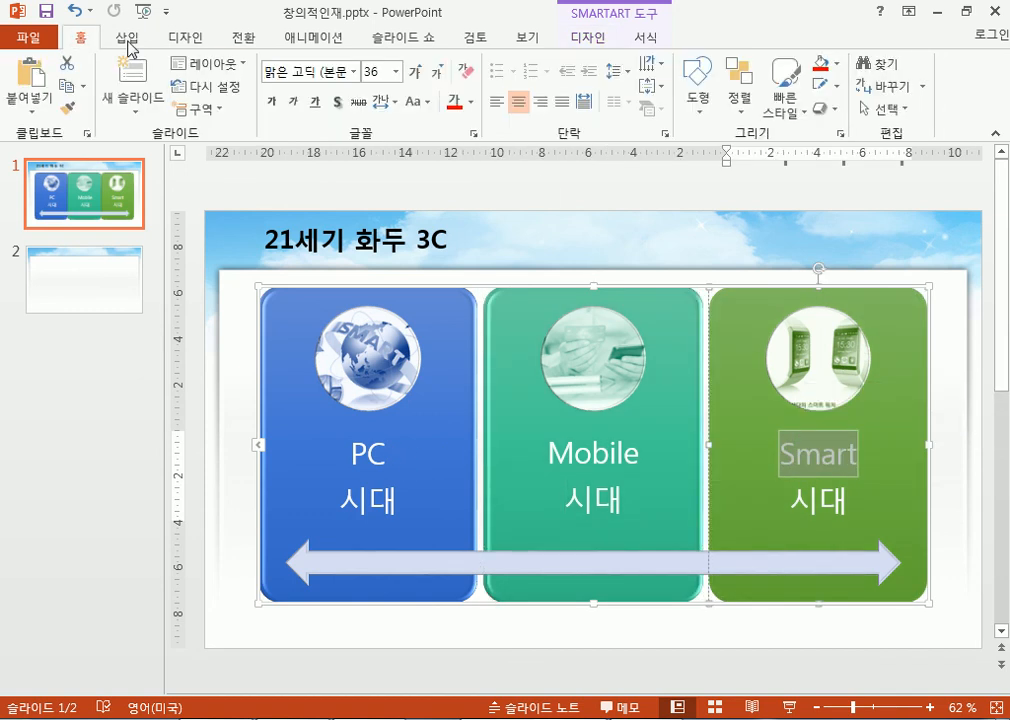
pyautogui.click(397, 72)
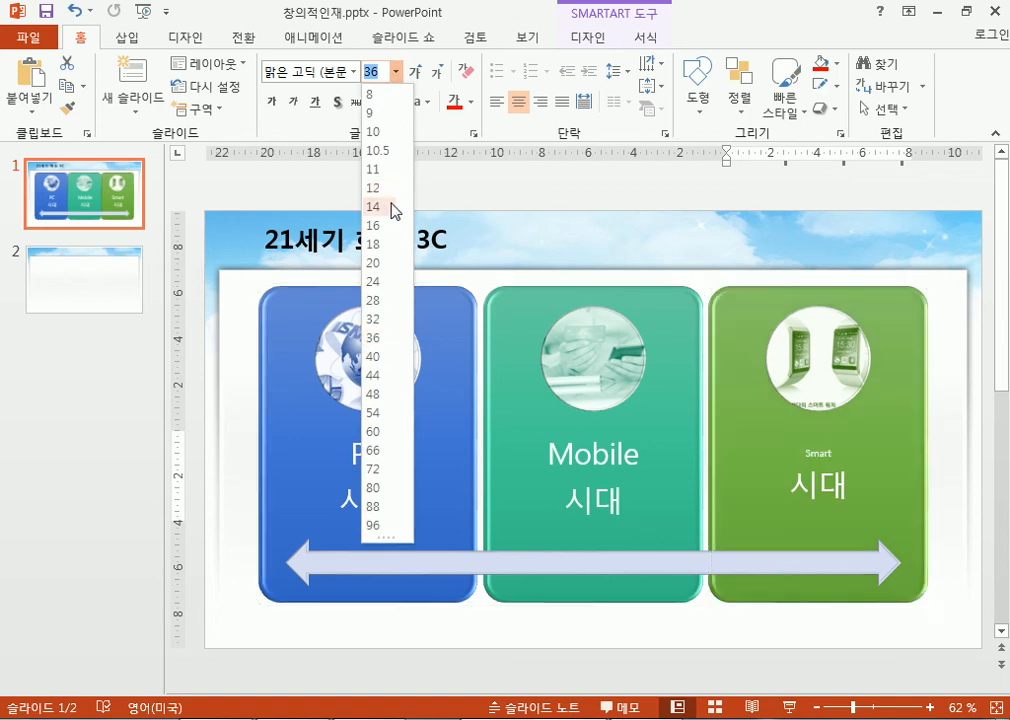
pyautogui.click(393, 206)
# Step: Select the whole Mobile box and set its text to font size 36
pyautogui.click(672, 287)
pyautogui.click(675, 284)
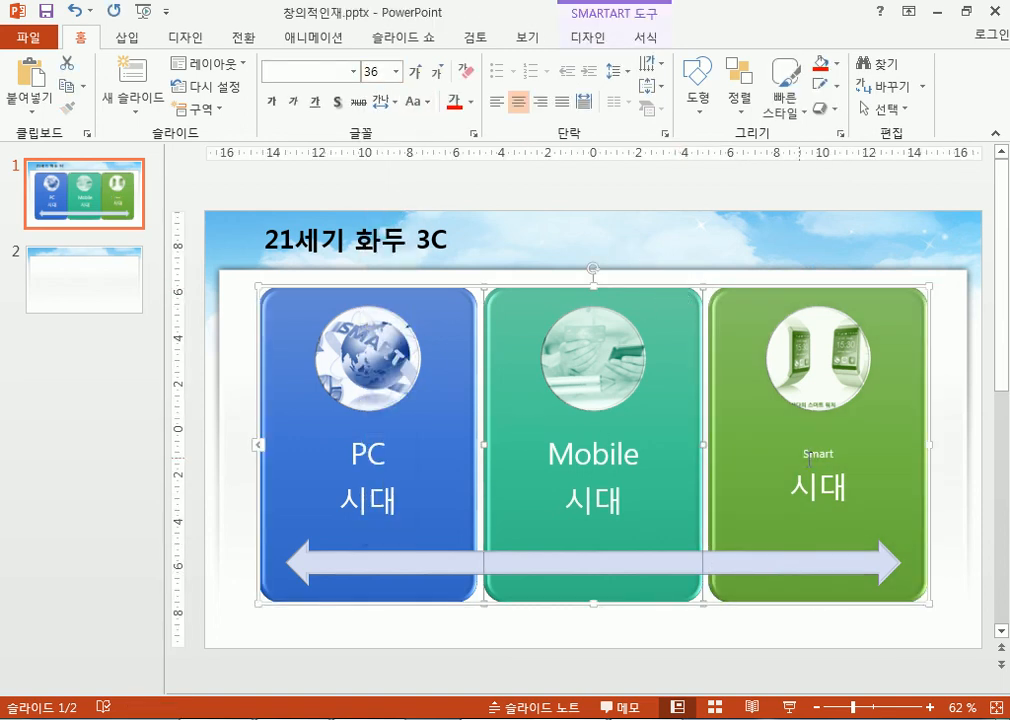
pyautogui.click(397, 72)
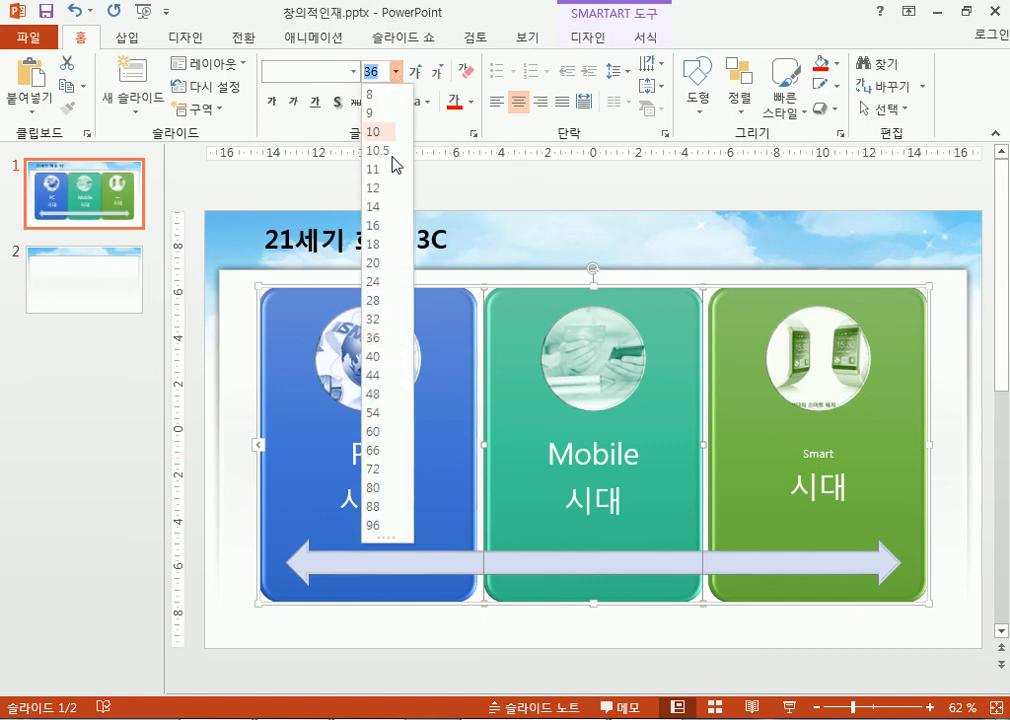
pyautogui.click(372, 341)
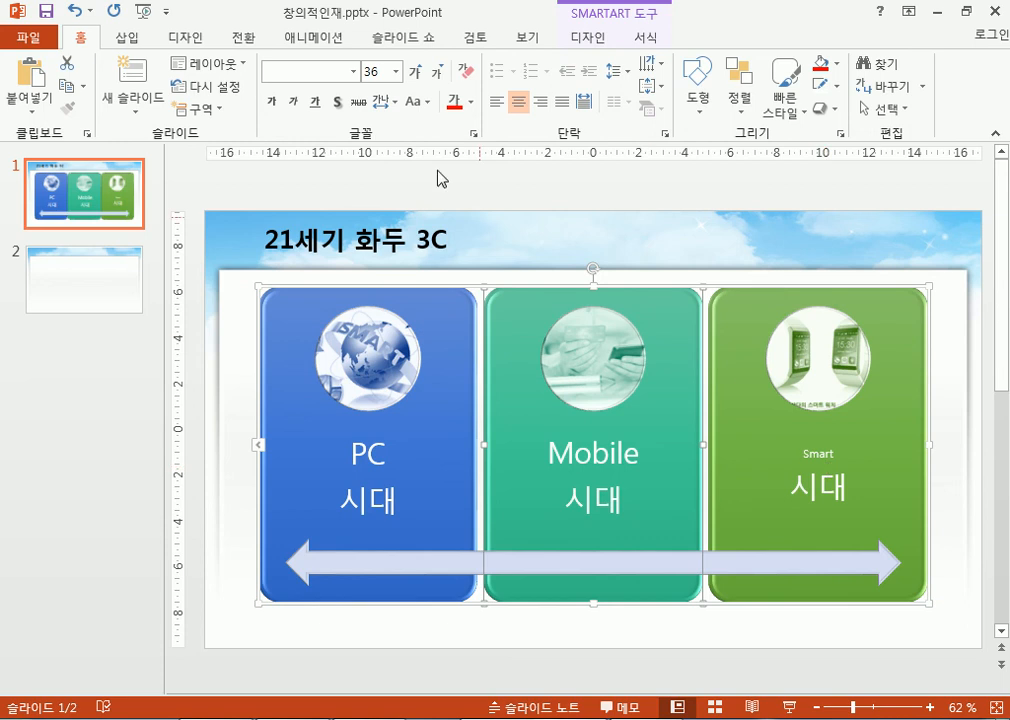
pyautogui.click(257, 444)
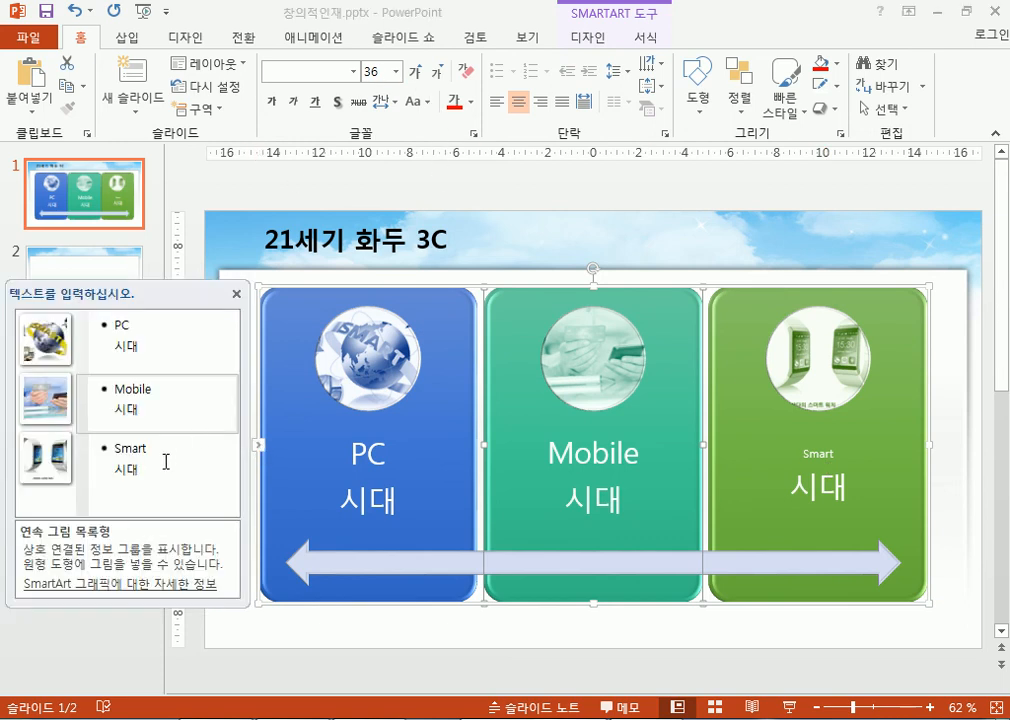
pyautogui.click(895, 361)
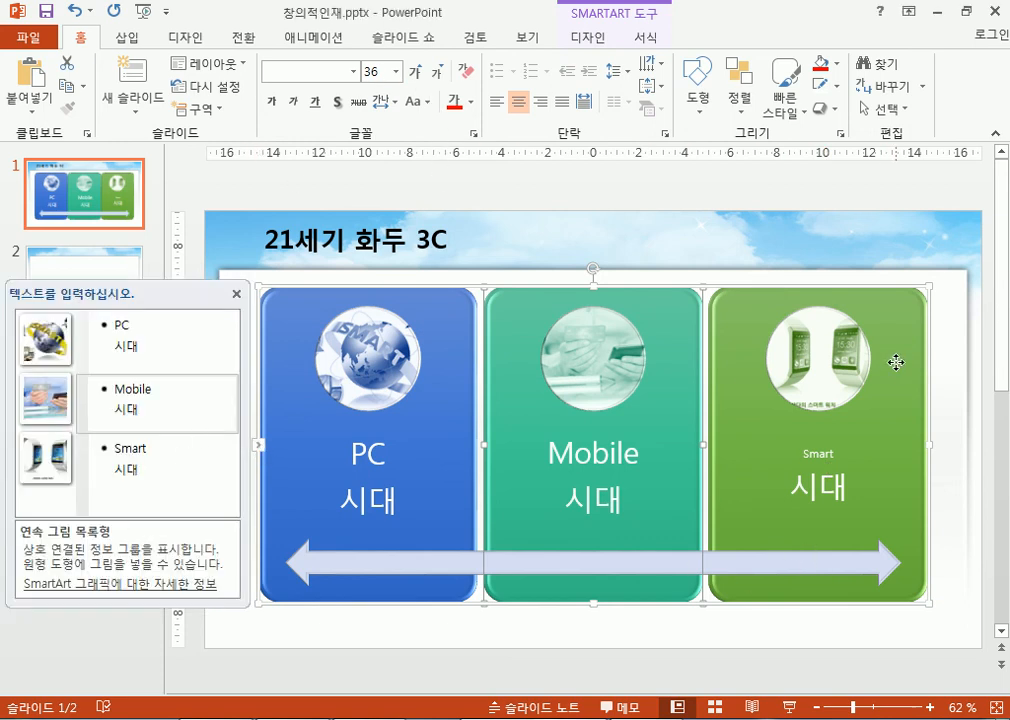
pyautogui.click(929, 452)
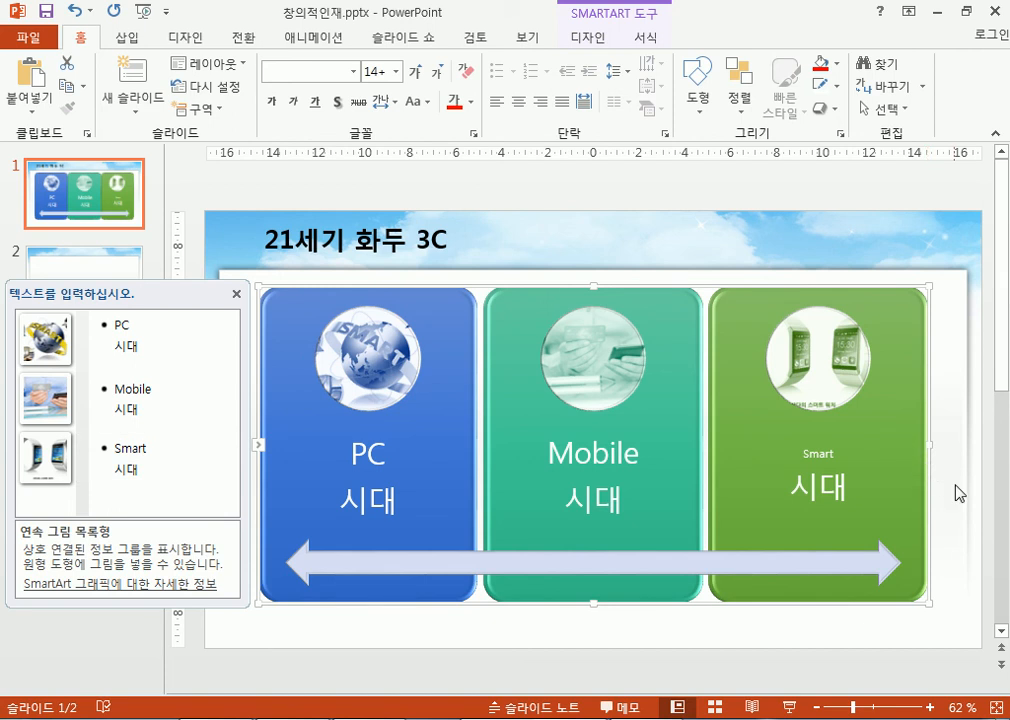
pyautogui.click(957, 492)
pyautogui.click(913, 320)
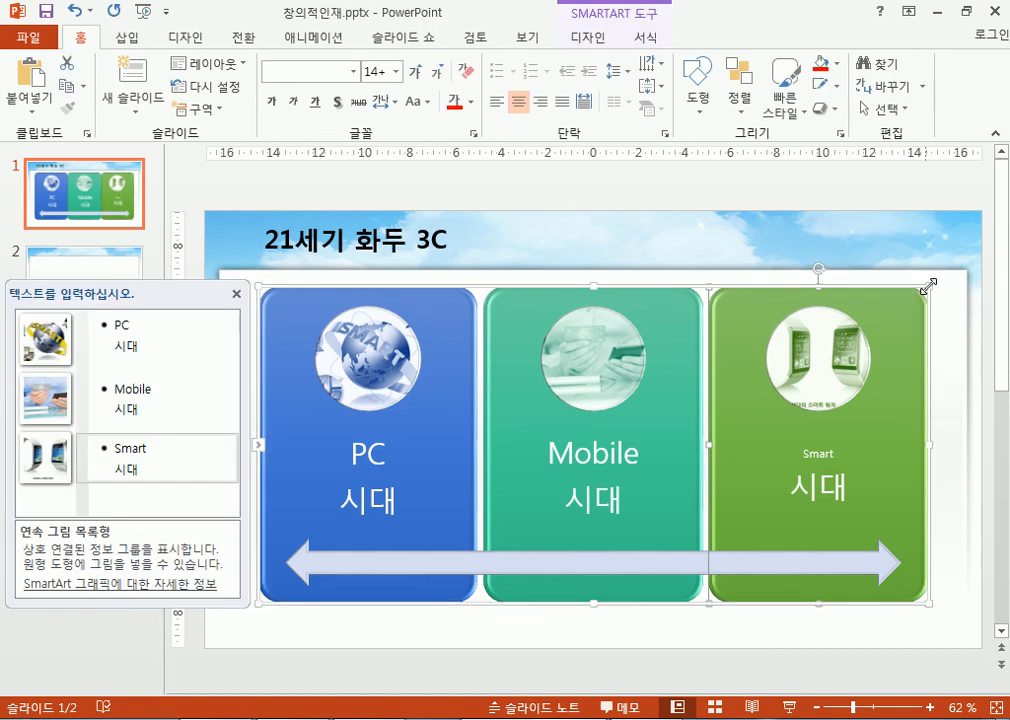
pyautogui.click(712, 284)
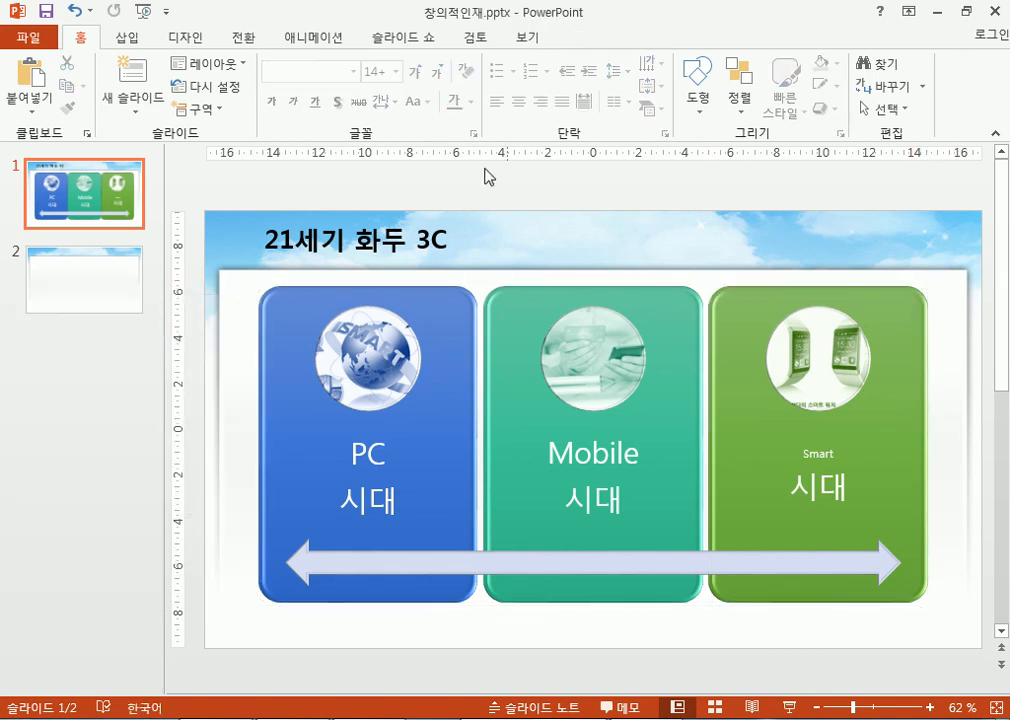
# Step: Select the whole SmartArt graphic and set all its text to font size 40, leaving the text pane closed
pyautogui.click(706, 304)
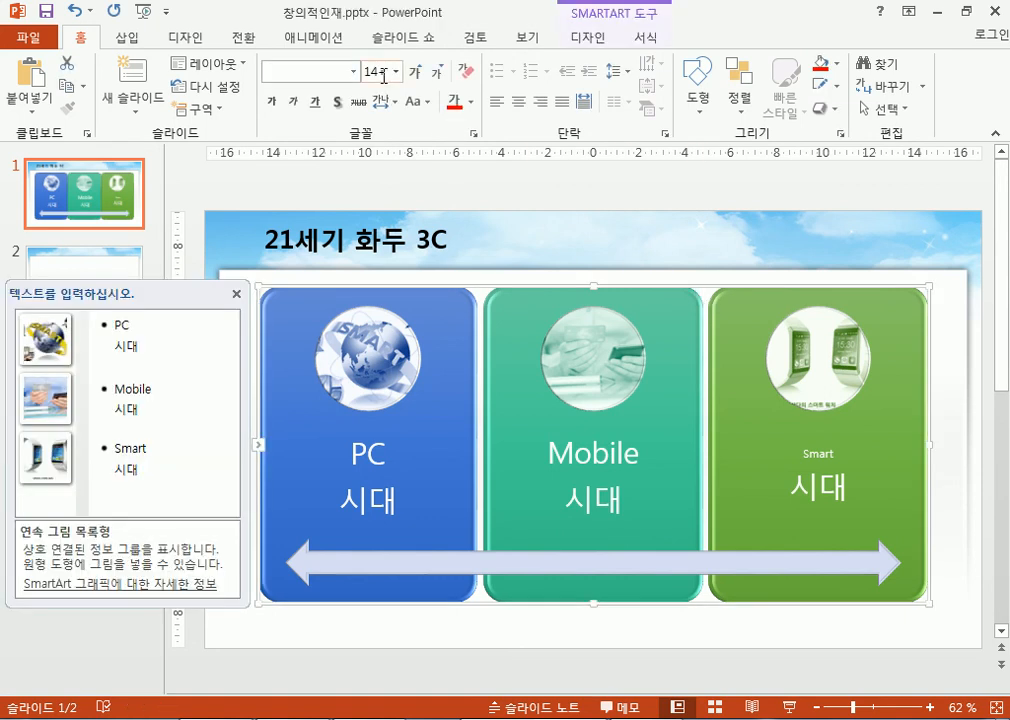
pyautogui.click(884, 316)
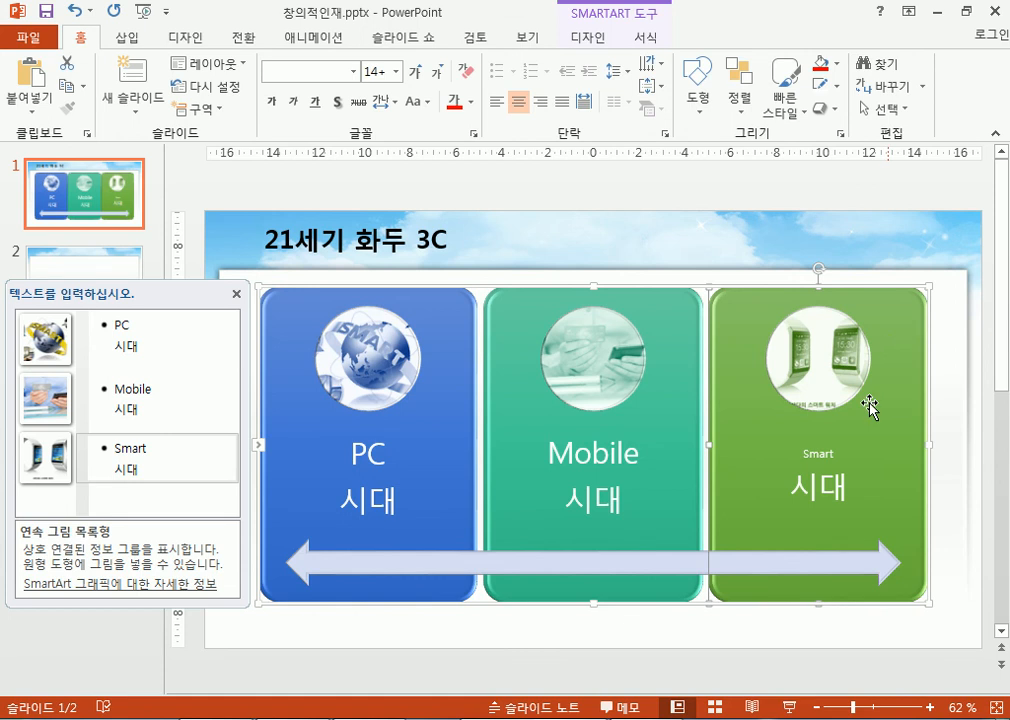
pyautogui.click(687, 290)
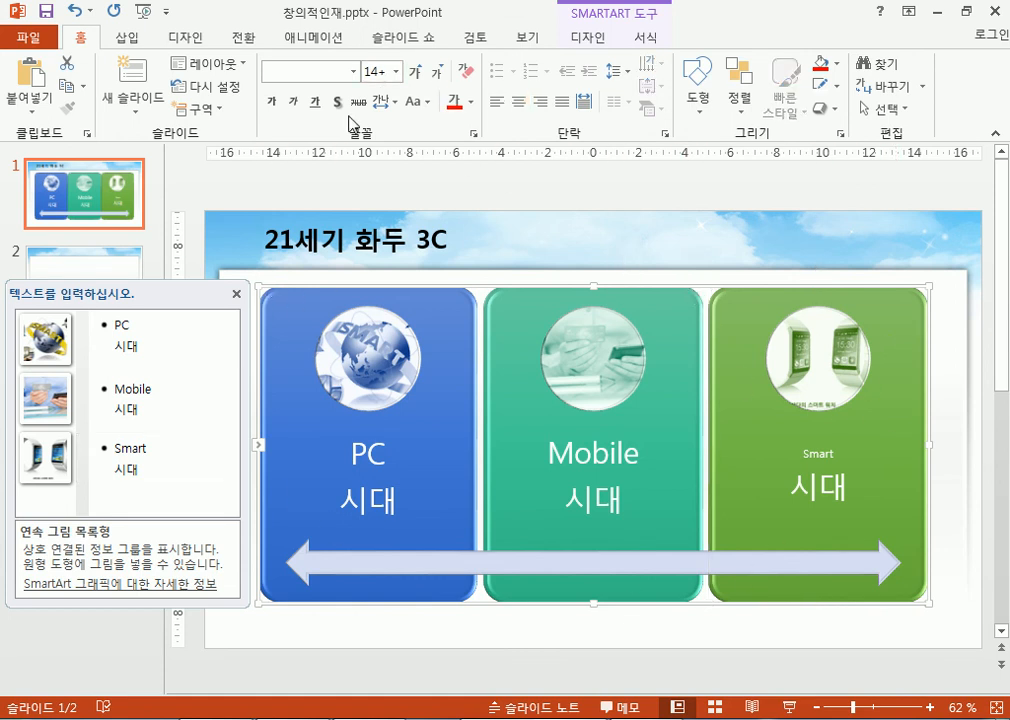
pyautogui.click(395, 72)
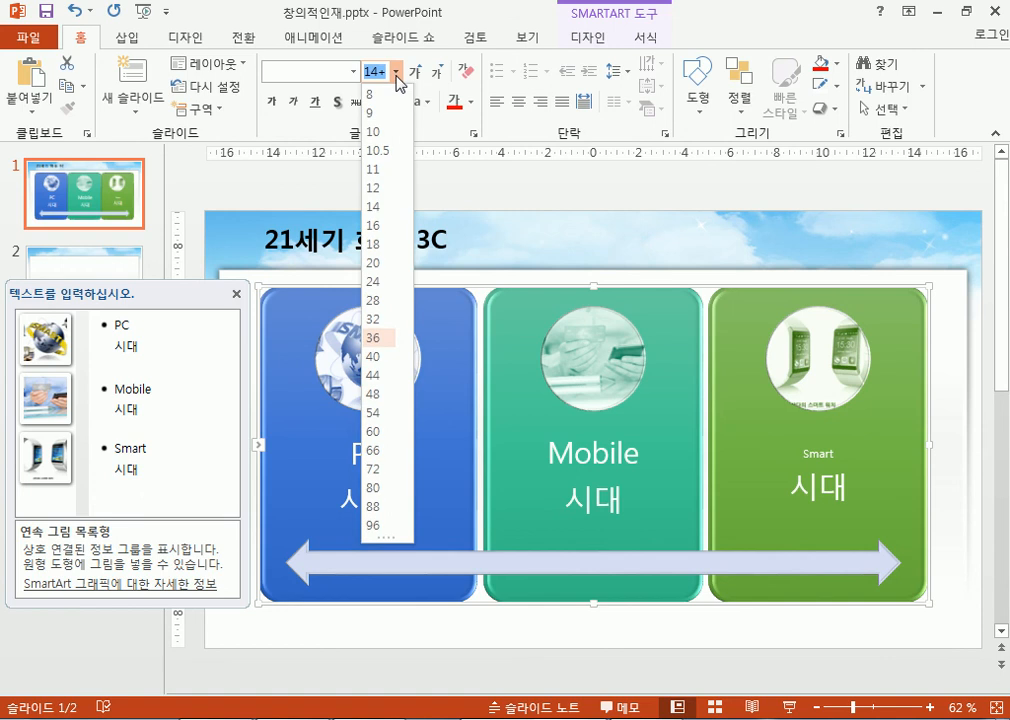
pyautogui.click(377, 360)
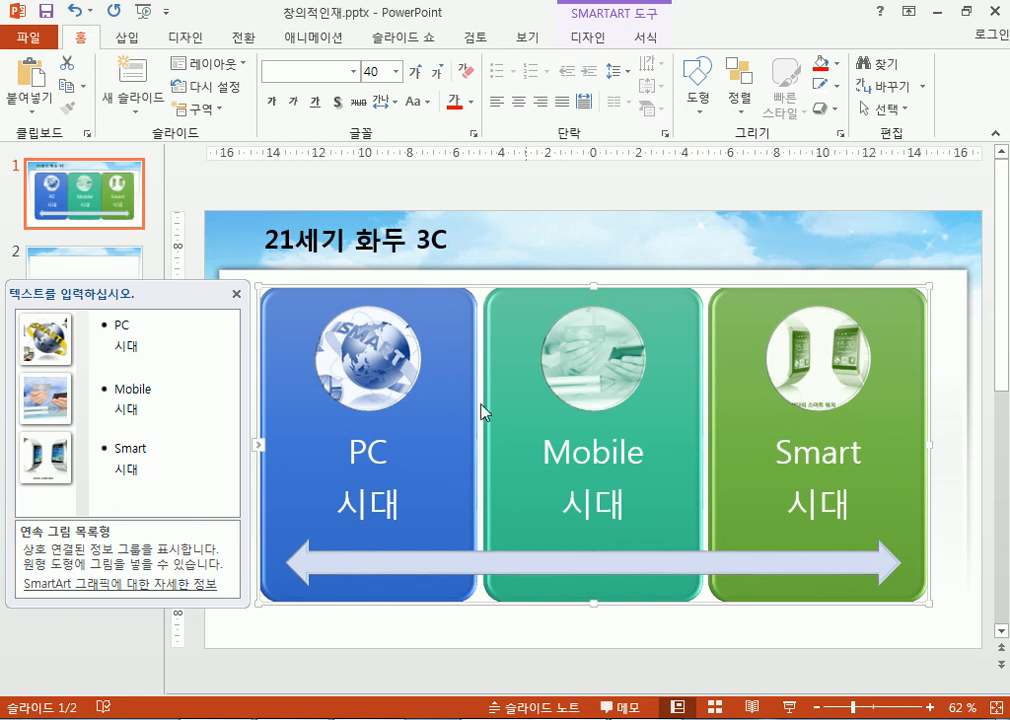
pyautogui.click(258, 446)
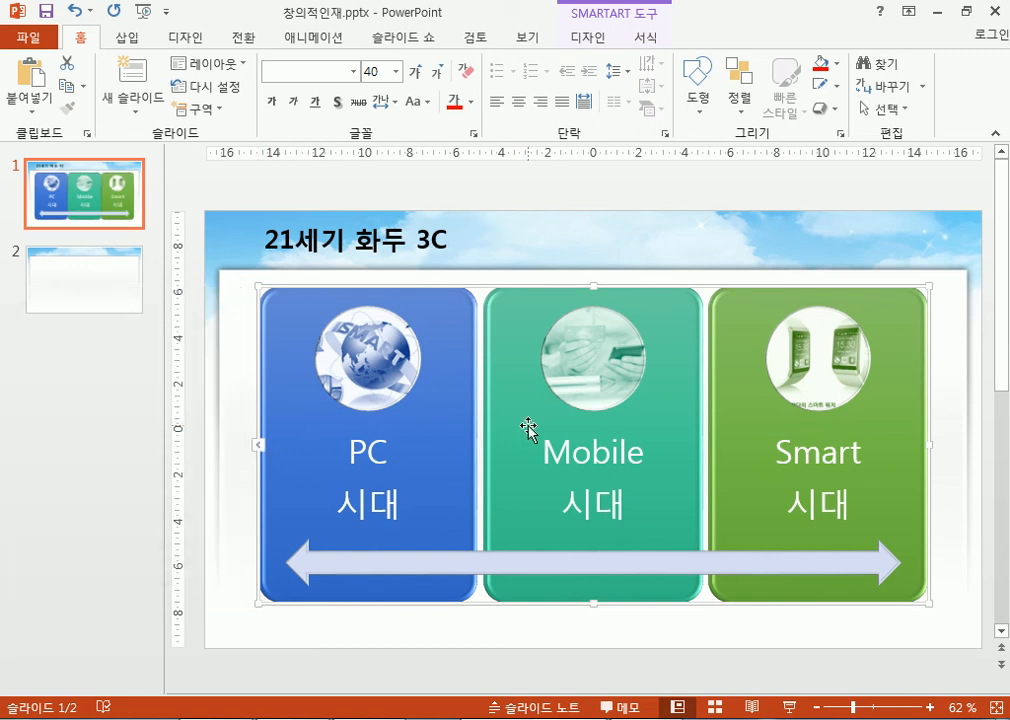
# Step: Select both text lines in the Mobile box and enlarge them to font size 54
pyautogui.click(611, 566)
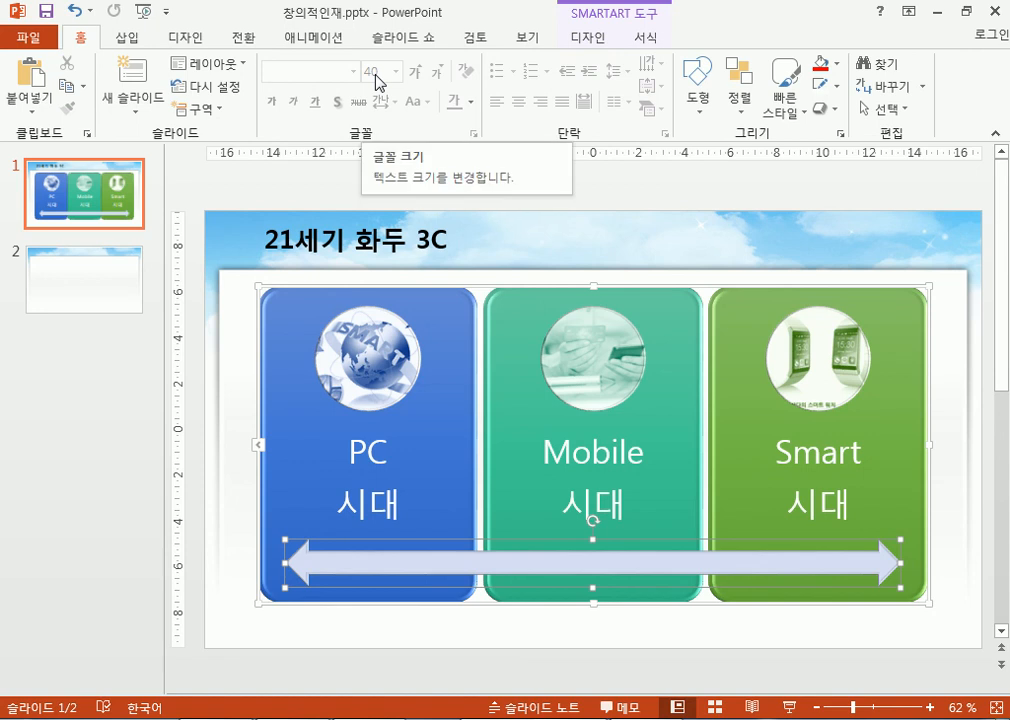
pyautogui.click(609, 452)
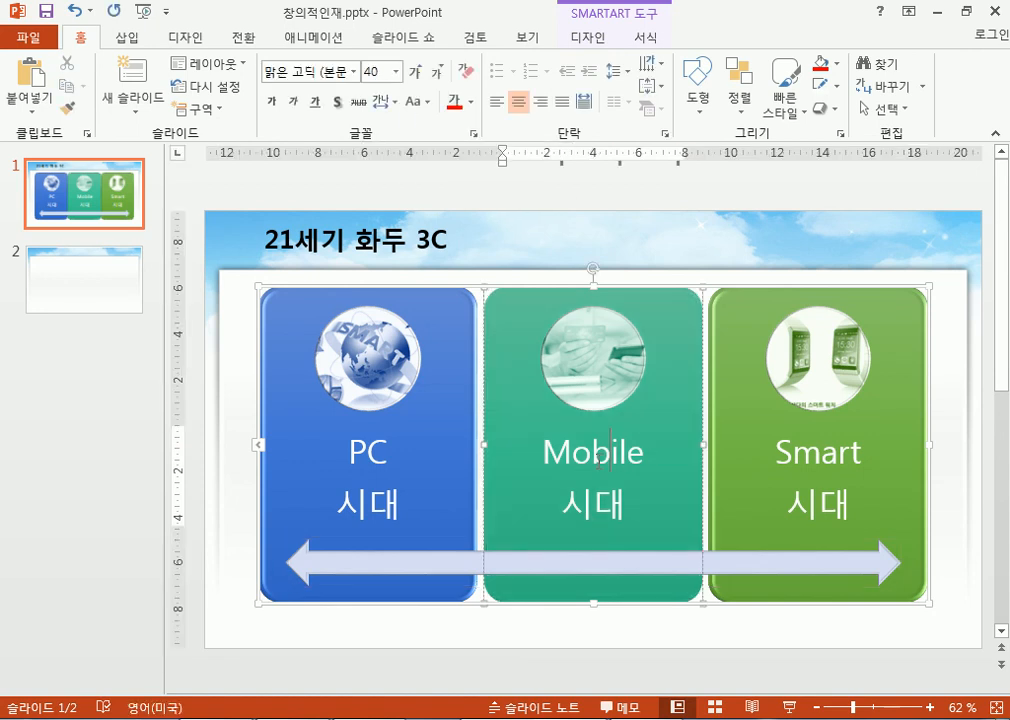
pyautogui.moveTo(547, 452); pyautogui.dragTo(625, 505)
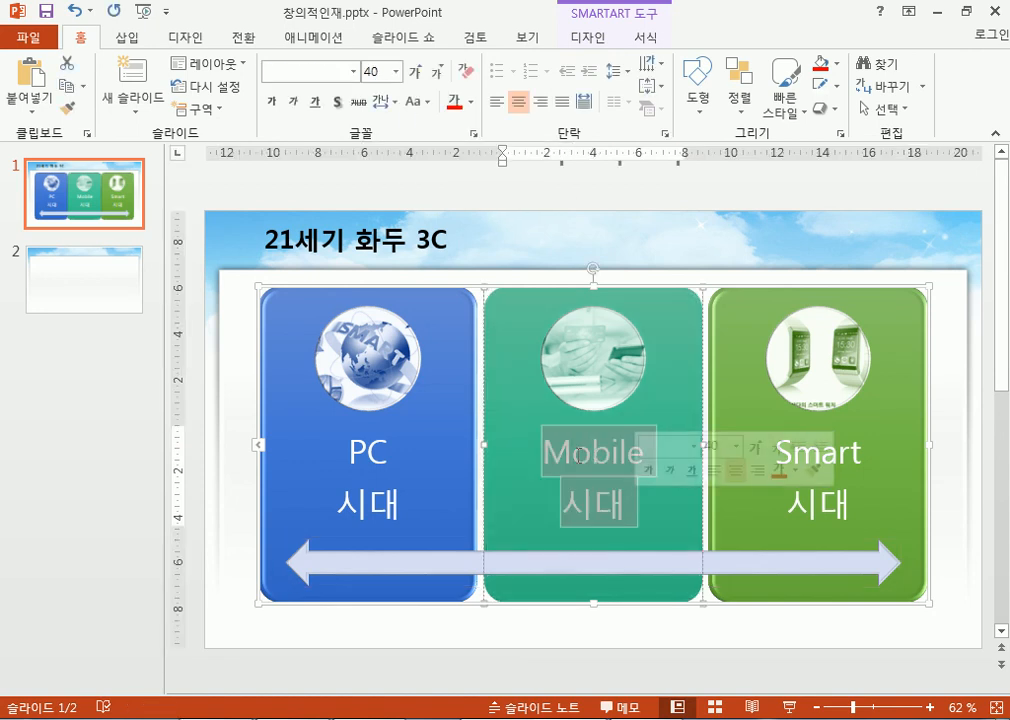
pyautogui.click(416, 73)
pyautogui.click(416, 73)
pyautogui.click(416, 73)
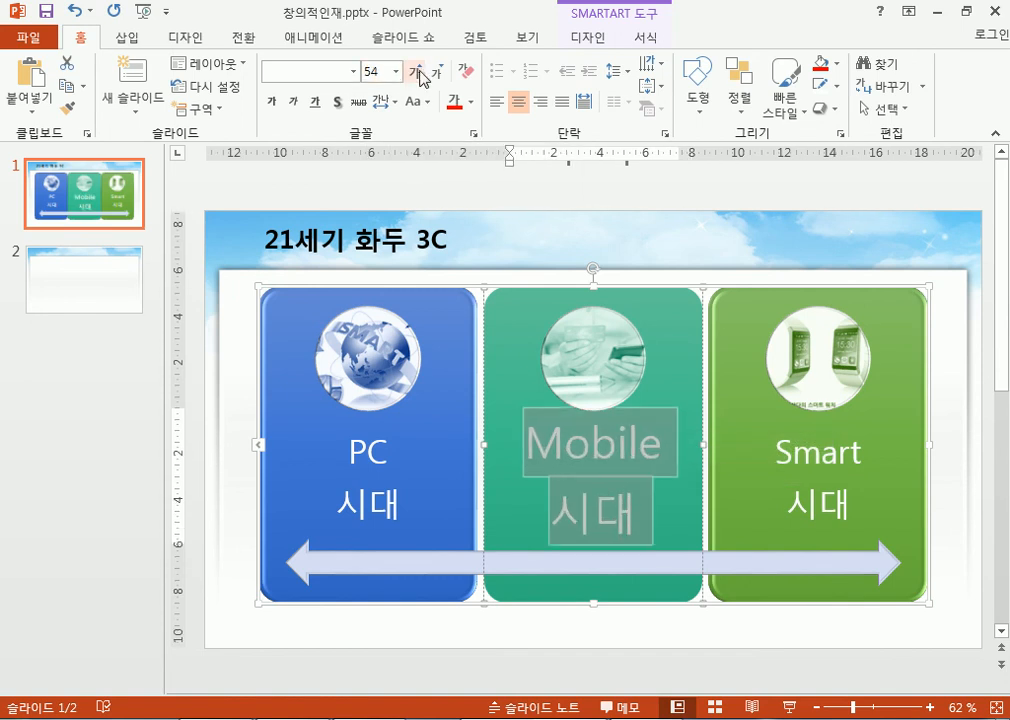
pyautogui.click(494, 284)
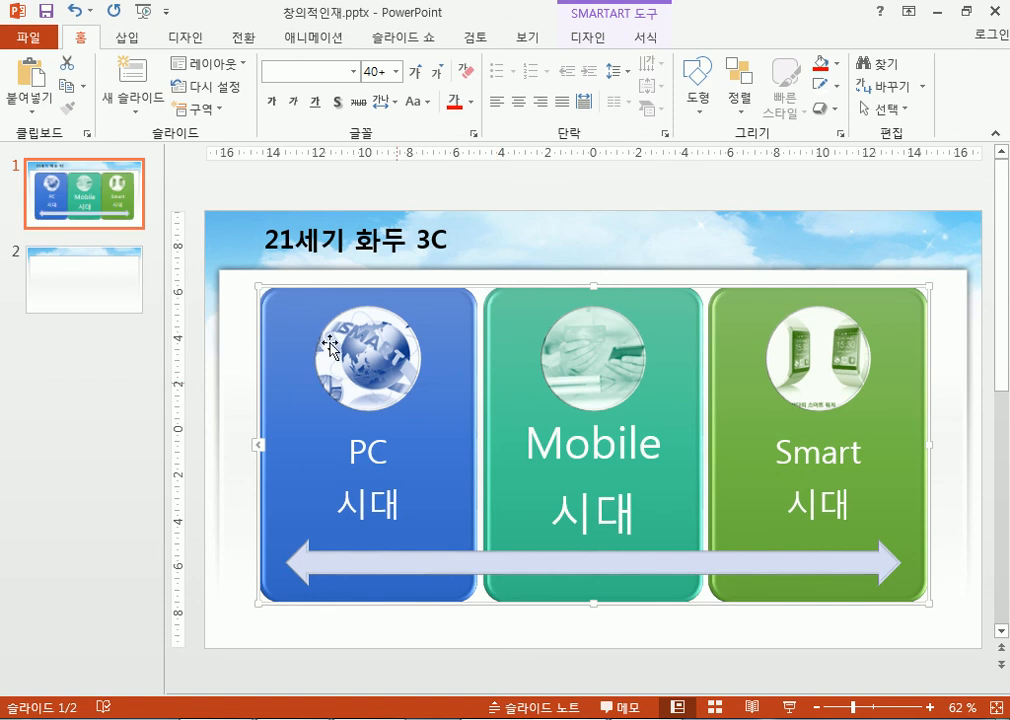
# Step: Set all text of the whole SmartArt to font size 32 and increase it in steps to 40
pyautogui.moveTo(221, 255); pyautogui.dragTo(997, 675)
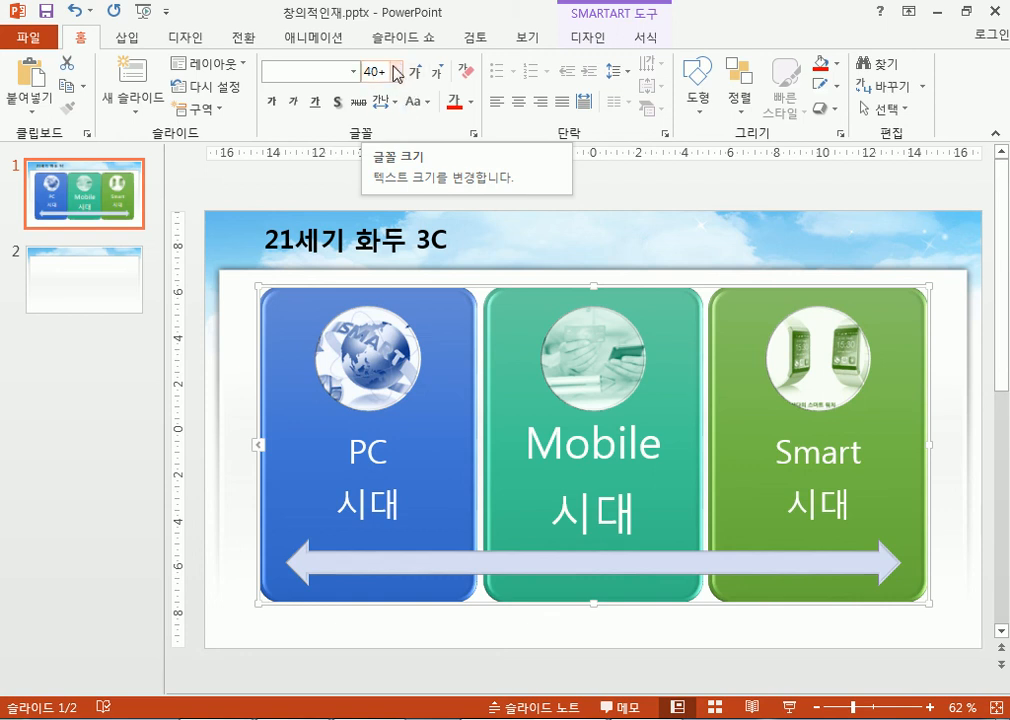
pyautogui.click(396, 72)
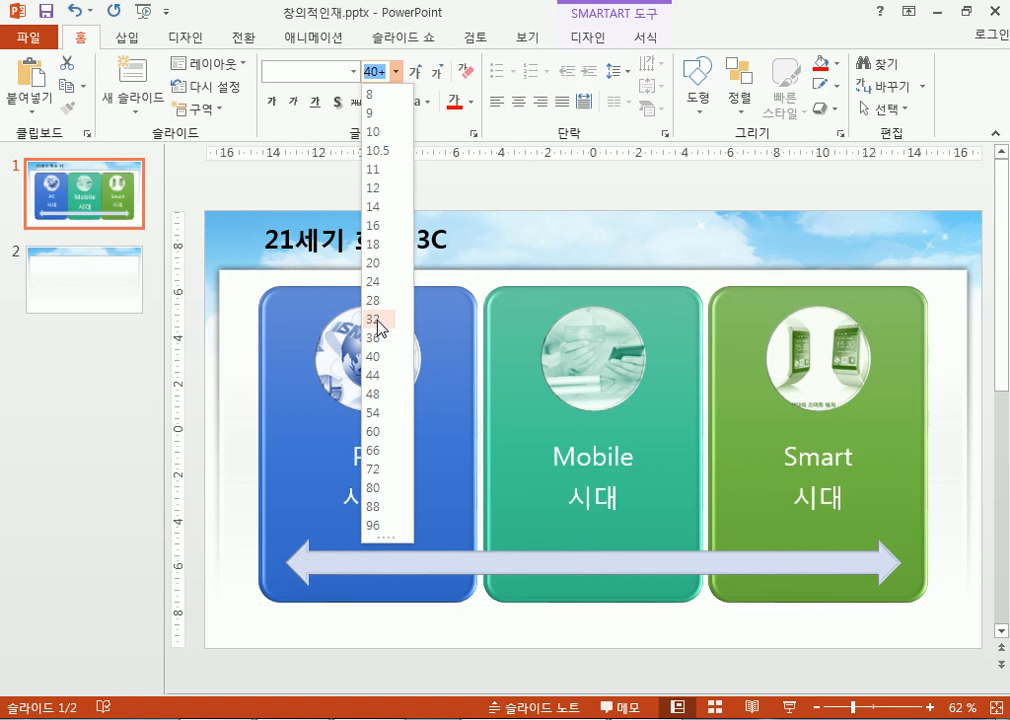
pyautogui.click(376, 320)
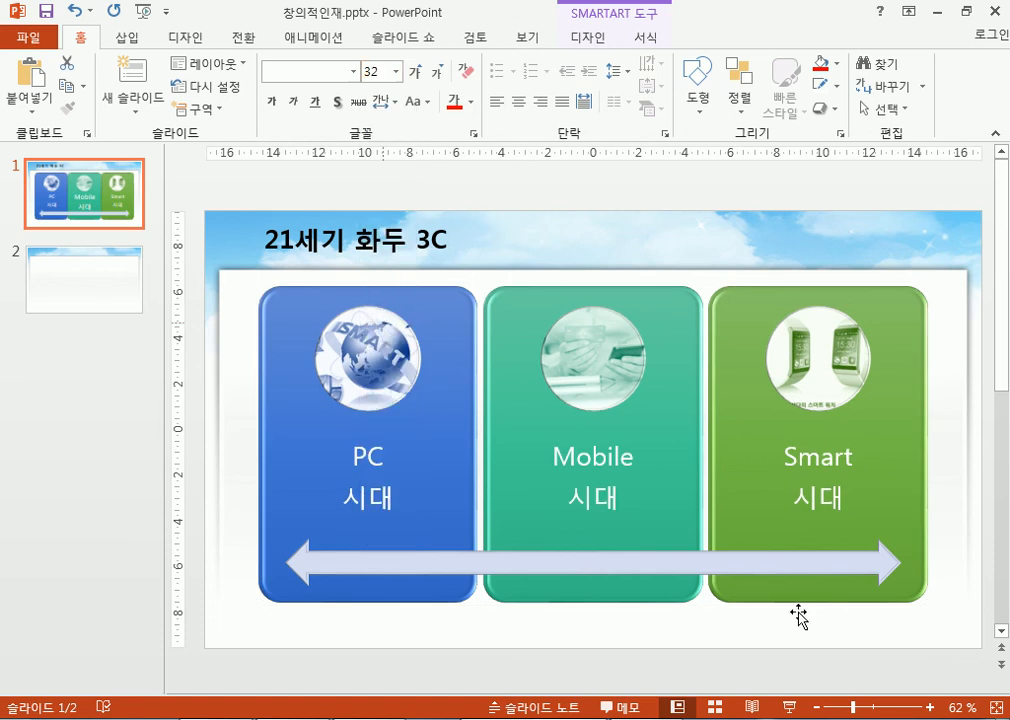
pyautogui.click(418, 74)
pyautogui.click(418, 74)
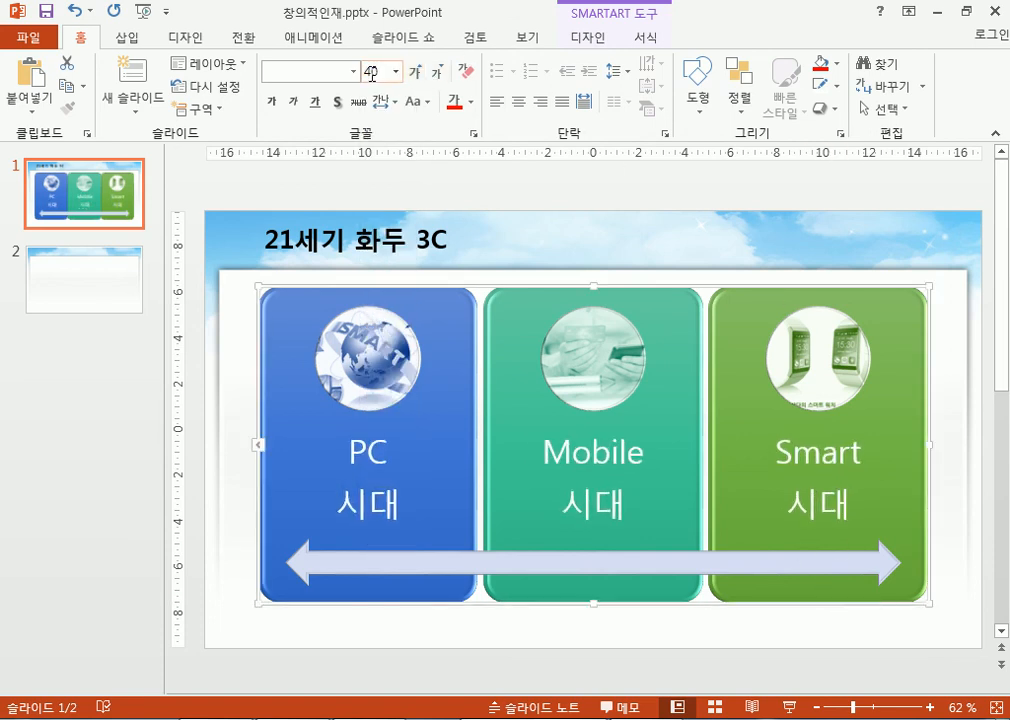
pyautogui.click(230, 283)
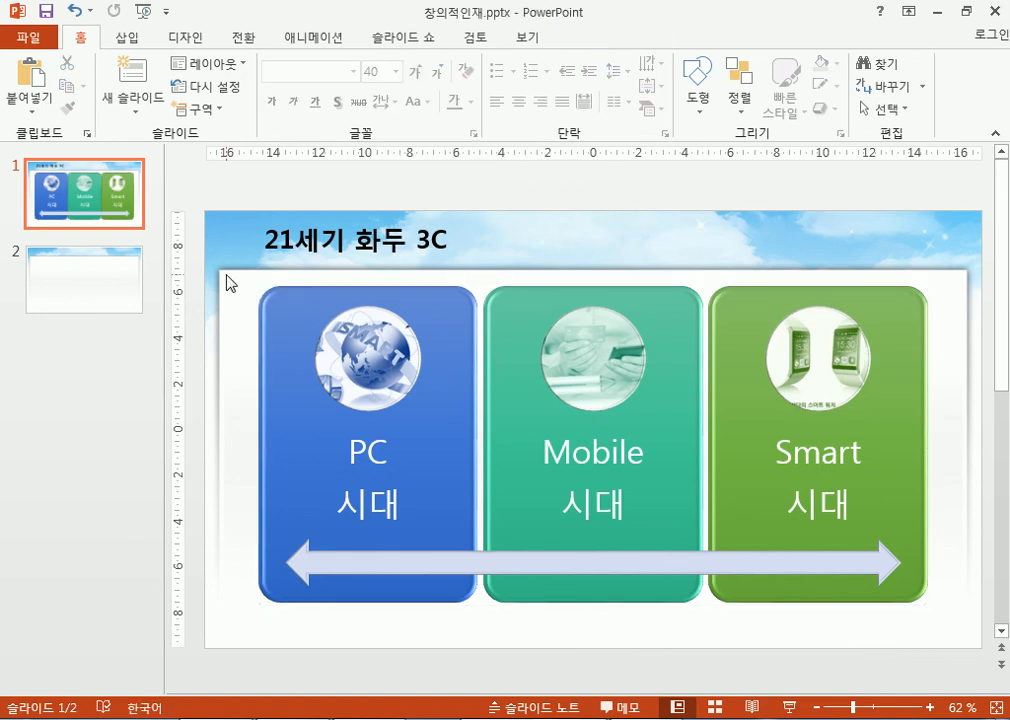
# Step: Show the SmartArt's text pane and insert two blank lines after "Mobile"
pyautogui.click(926, 603)
pyautogui.click(258, 444)
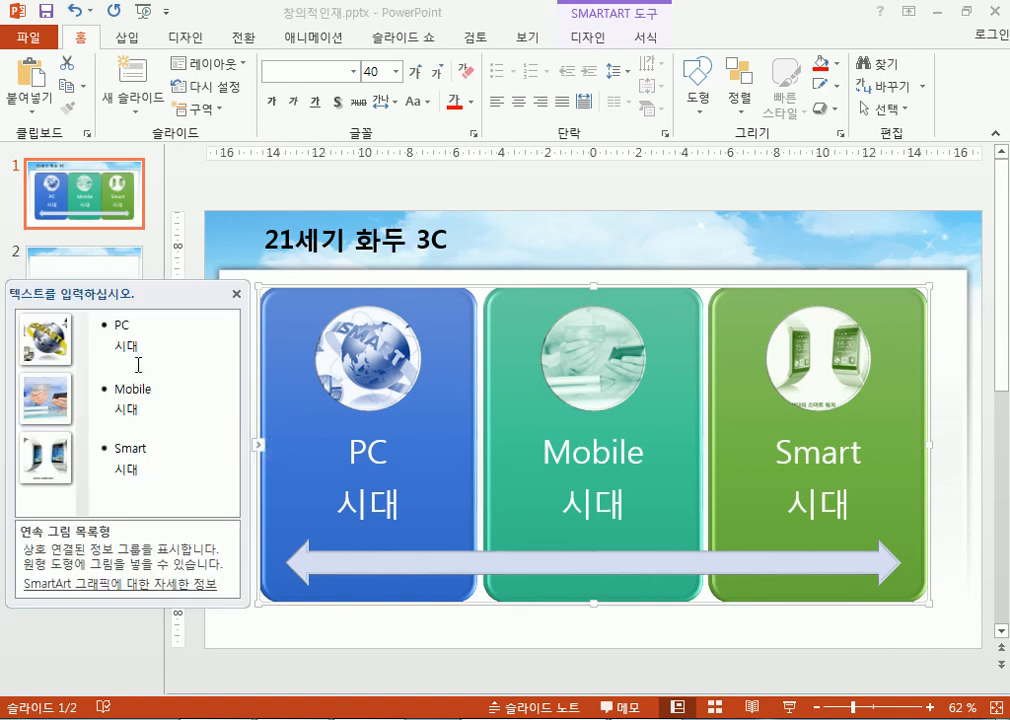
pyautogui.click(136, 317)
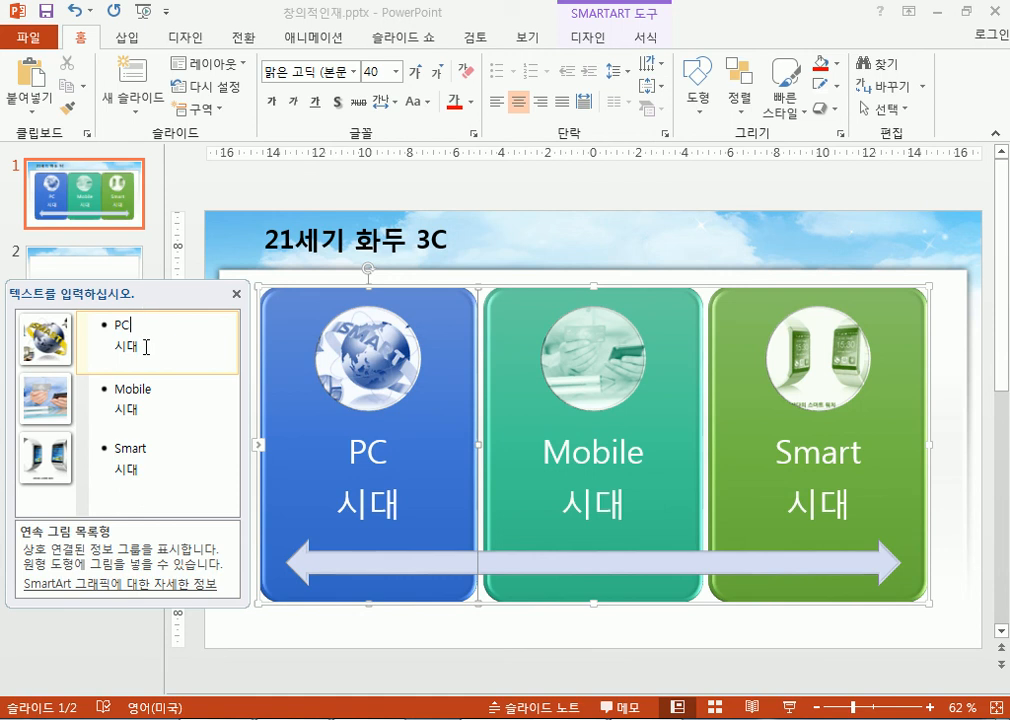
pyautogui.click(171, 386)
pyautogui.press('Return')
pyautogui.press('Return')
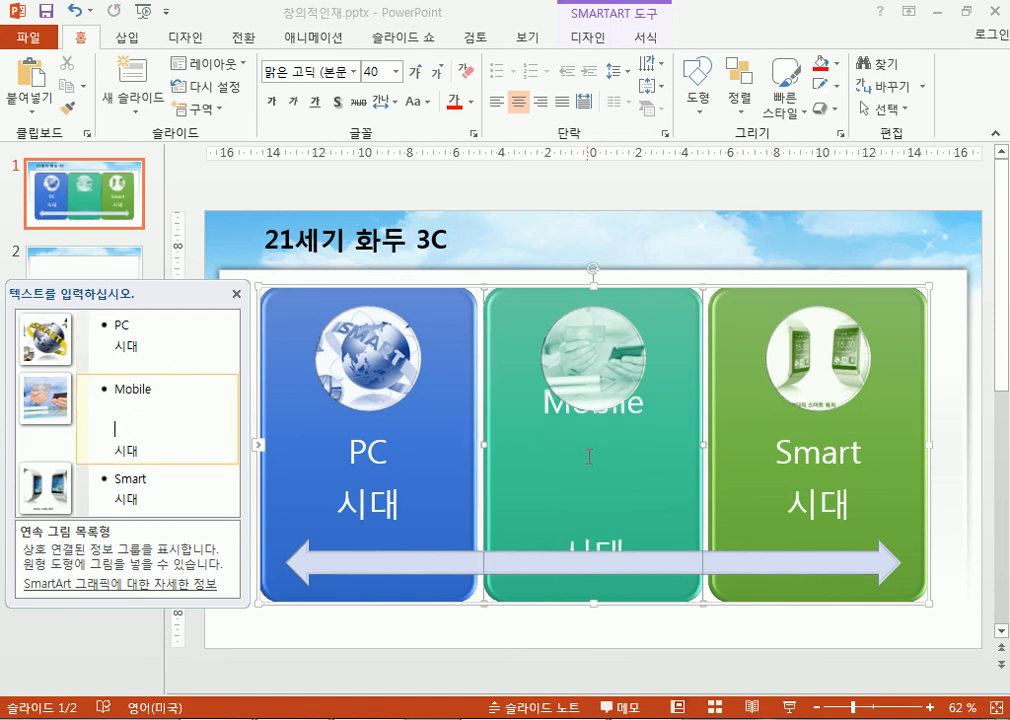
# Step: Delete the two blank lines after "Mobile", close the text pane and deselect the SmartArt
pyautogui.click(160, 389)
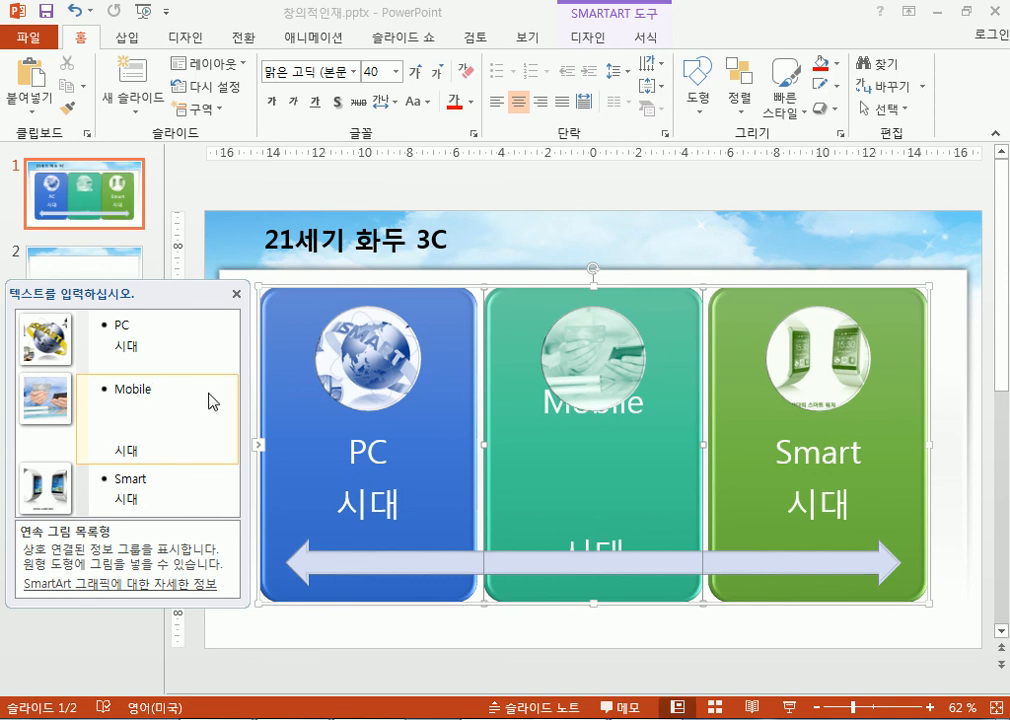
pyautogui.press('Delete')
pyautogui.press('Delete')
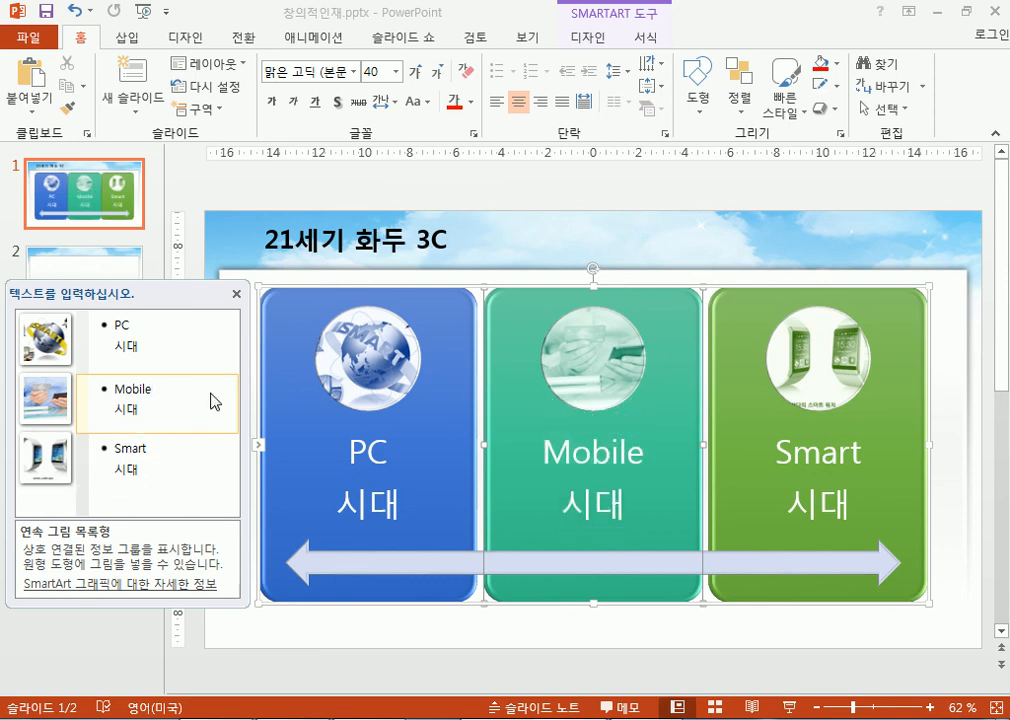
pyautogui.click(236, 293)
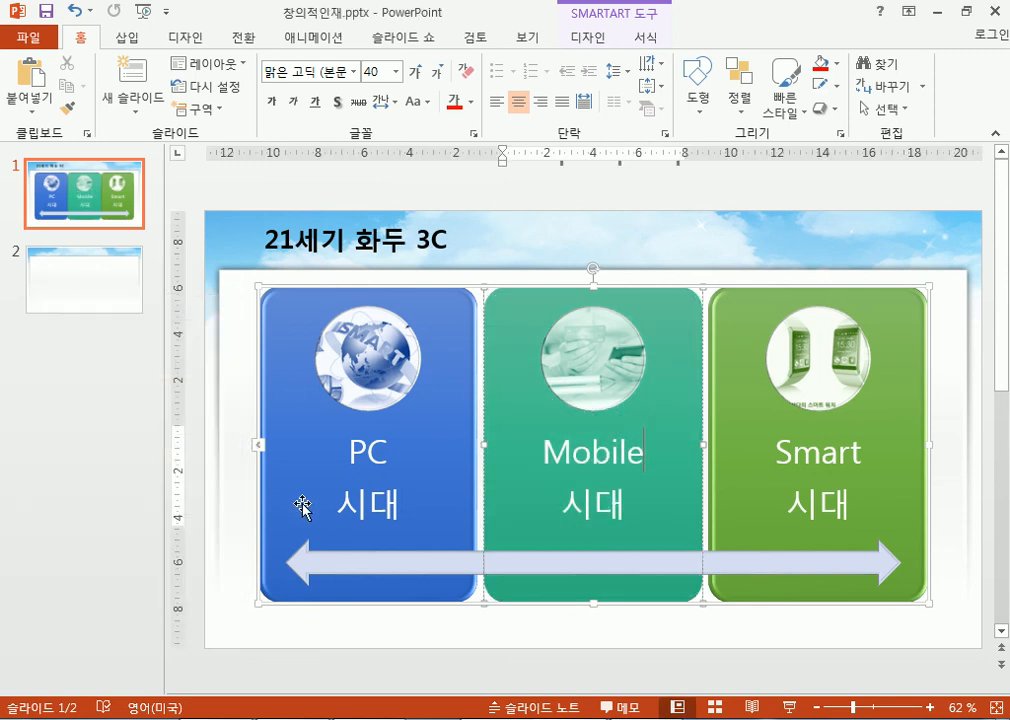
pyautogui.click(210, 497)
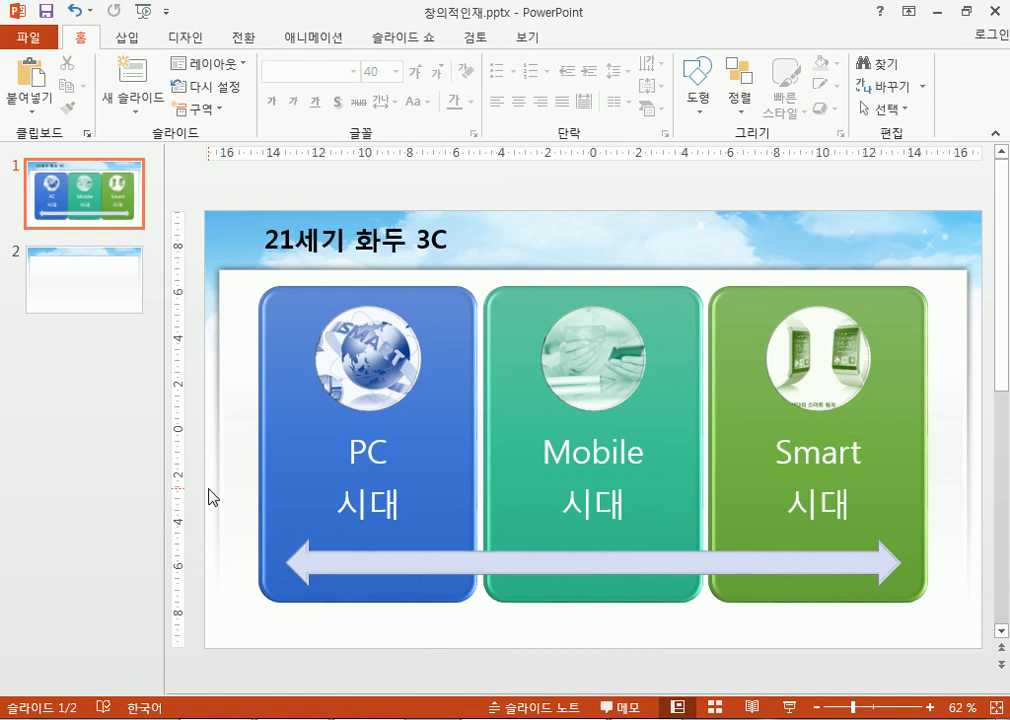
# Step: Open the presentation 프로세스.pptx from the 예제파일 folder of Chapter 2, Section 2
pyautogui.click(28, 38)
pyautogui.click(62, 159)
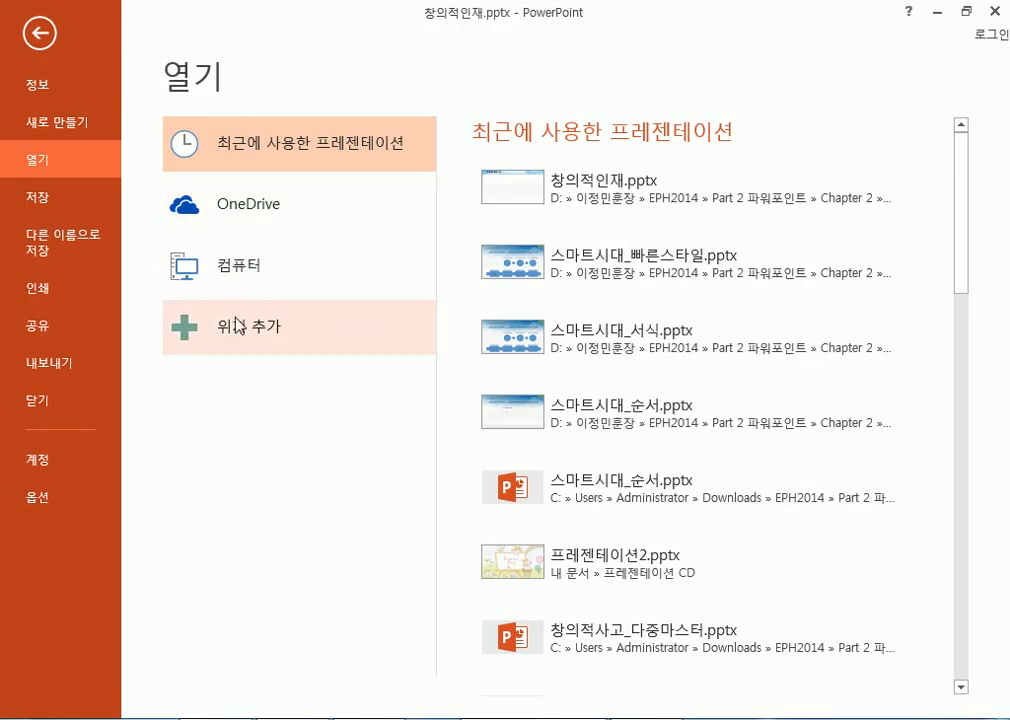
pyautogui.click(224, 272)
pyautogui.click(515, 624)
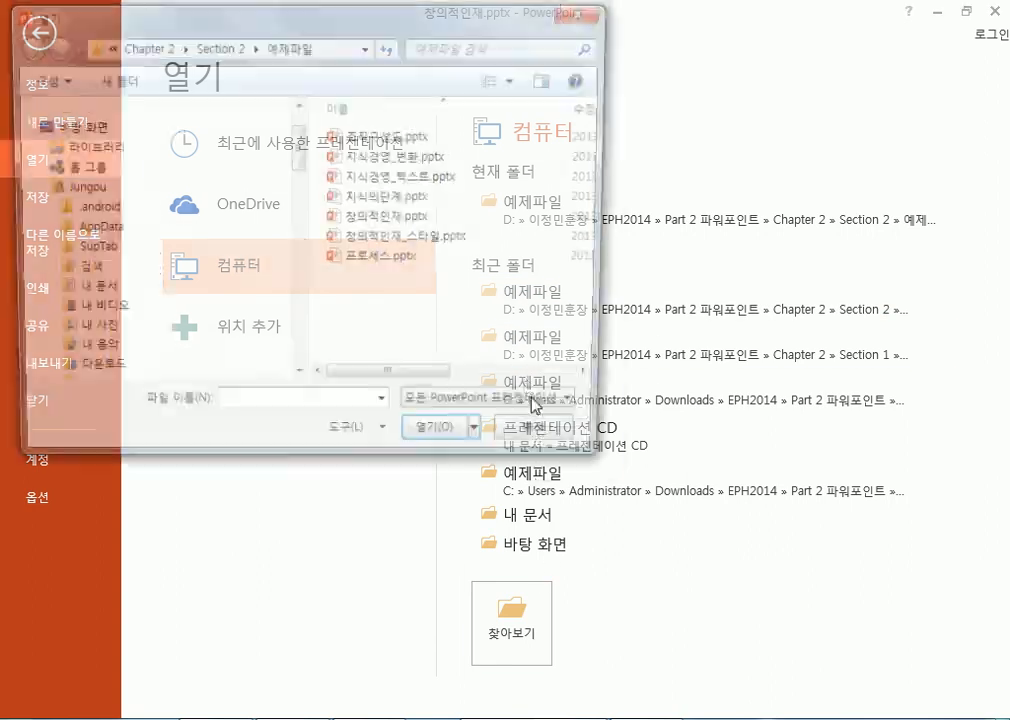
pyautogui.doubleClick(414, 262)
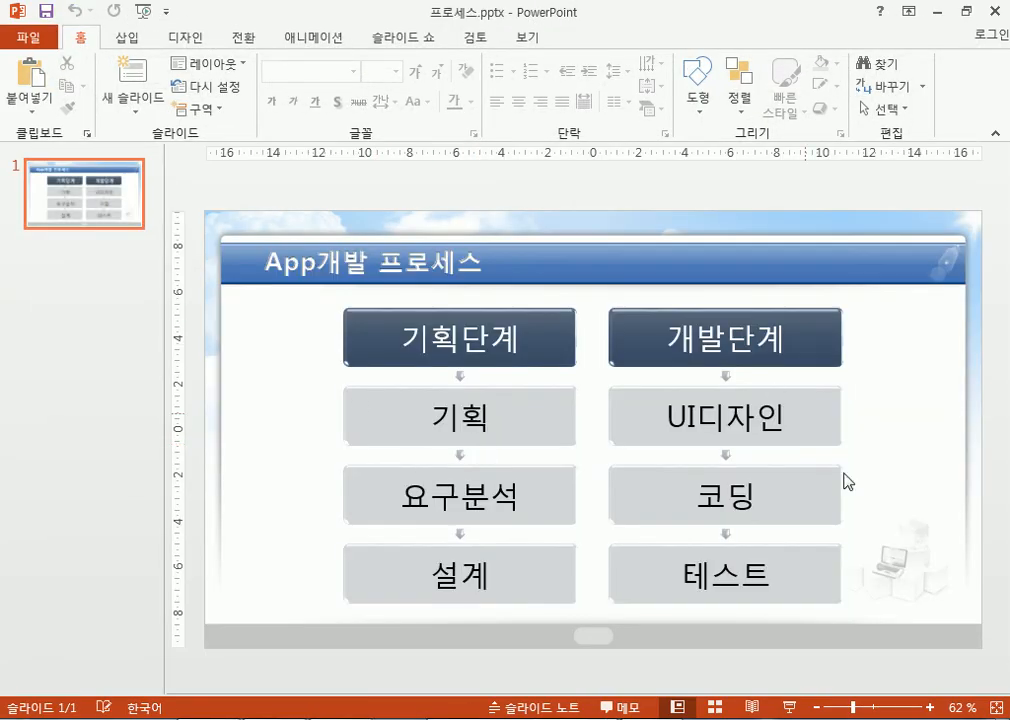
# Step: Select the App개발 프로세스 SmartArt and show its text pane
pyautogui.click(879, 564)
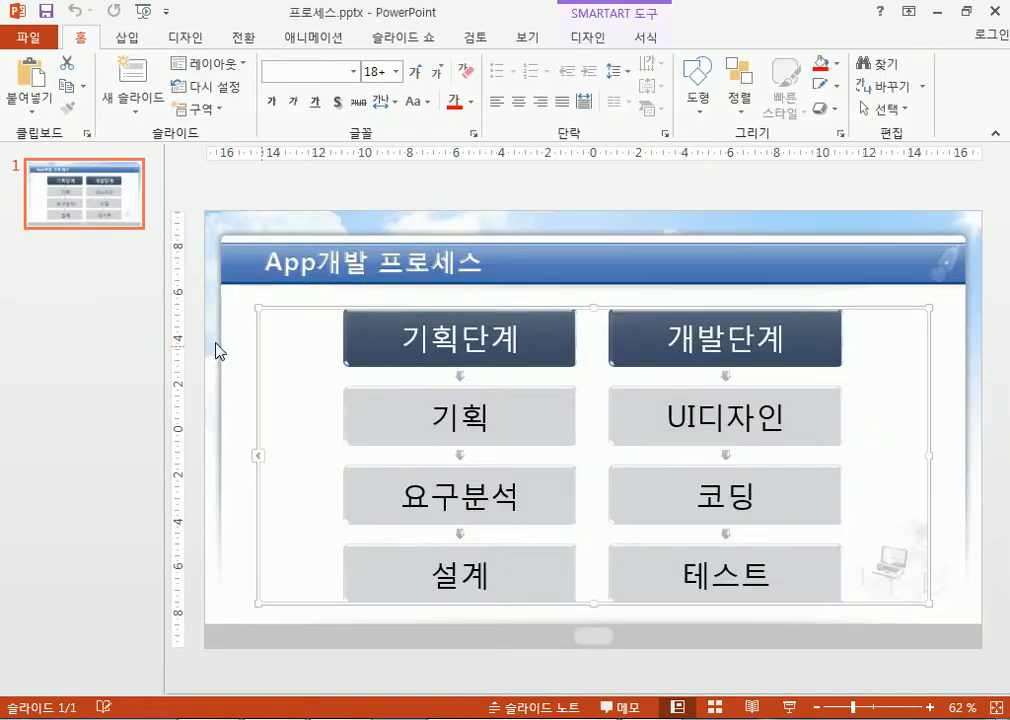
pyautogui.click(259, 456)
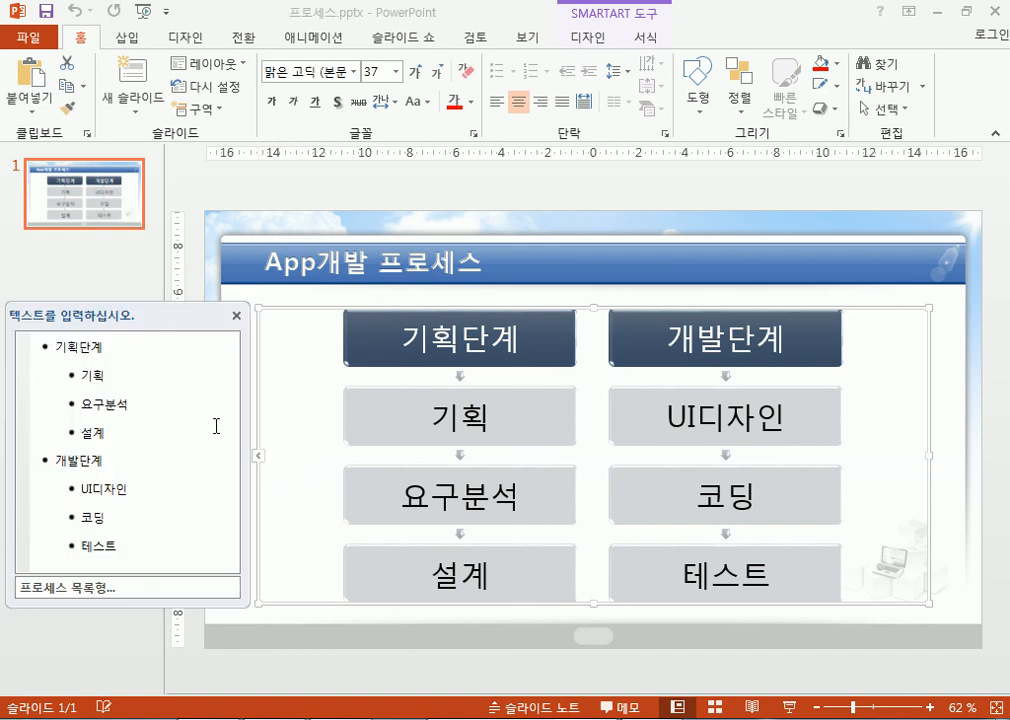
pyautogui.click(259, 458)
pyautogui.click(259, 460)
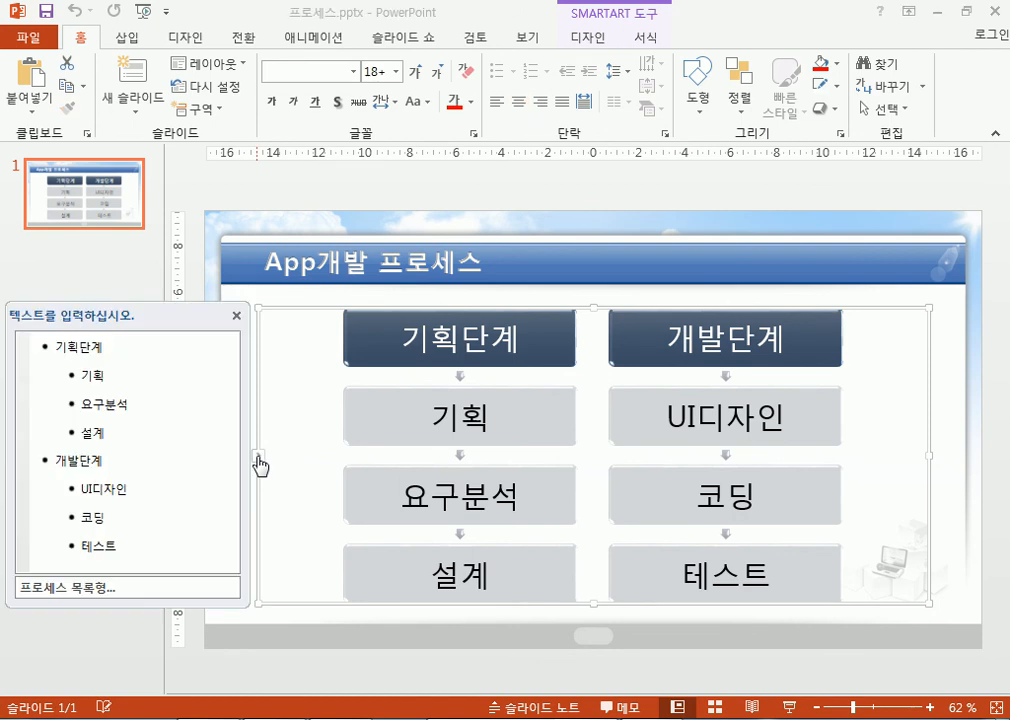
# Step: Highlight the three sub-items under 기획단계 and the three under 개발단계 in the text pane to examine the outline levels
pyautogui.click(53, 460)
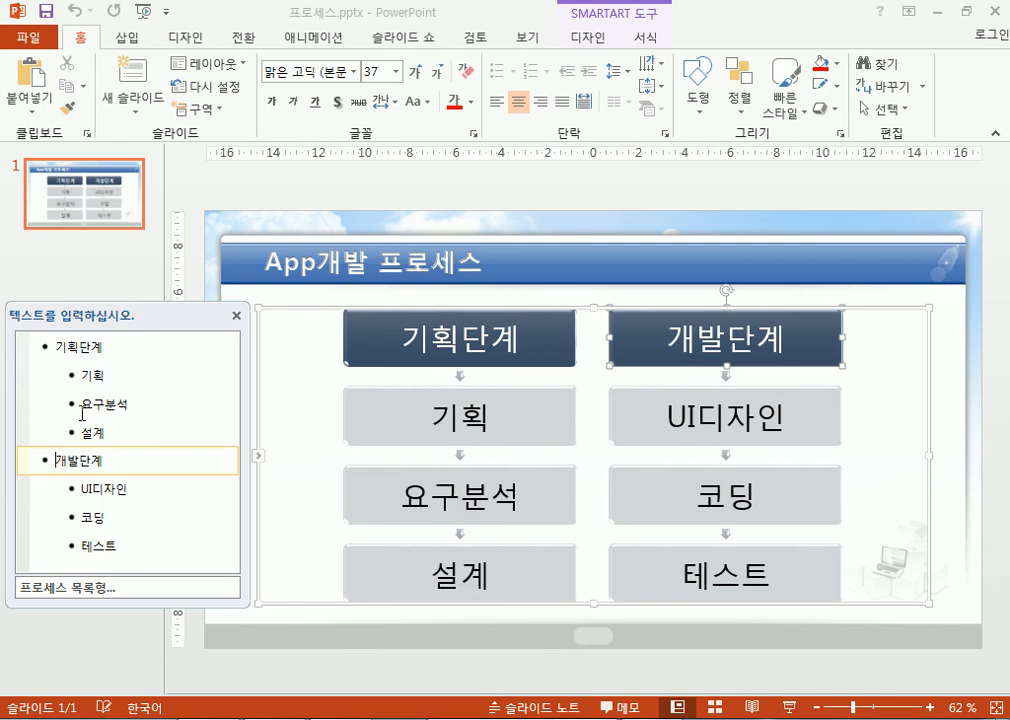
pyautogui.moveTo(95, 375); pyautogui.dragTo(110, 428)
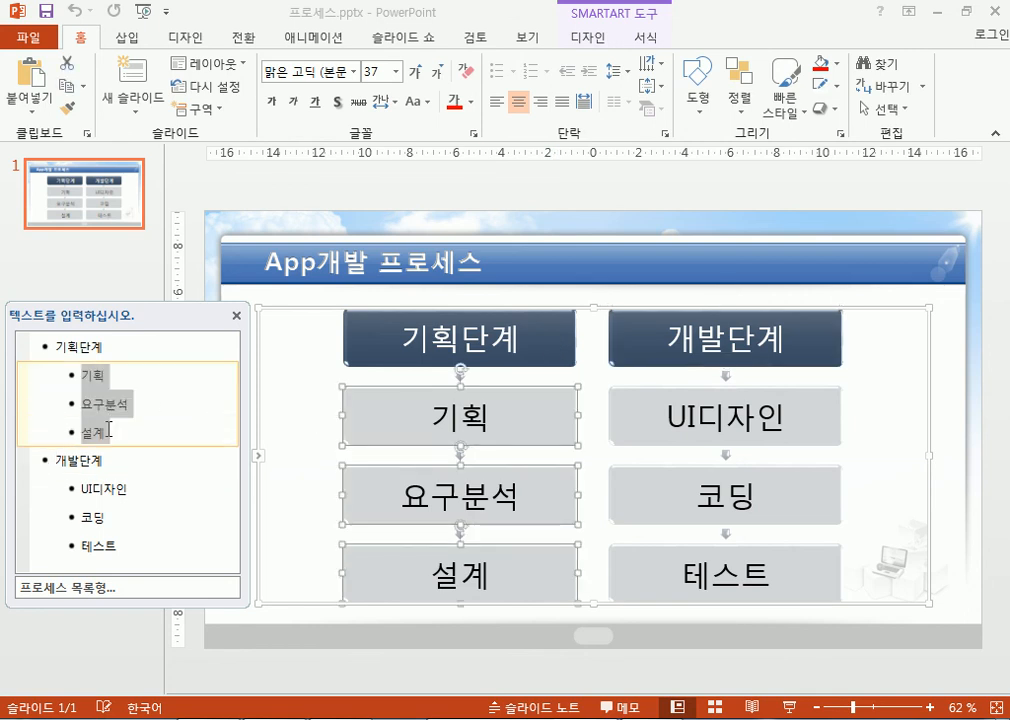
pyautogui.moveTo(98, 489); pyautogui.dragTo(105, 540)
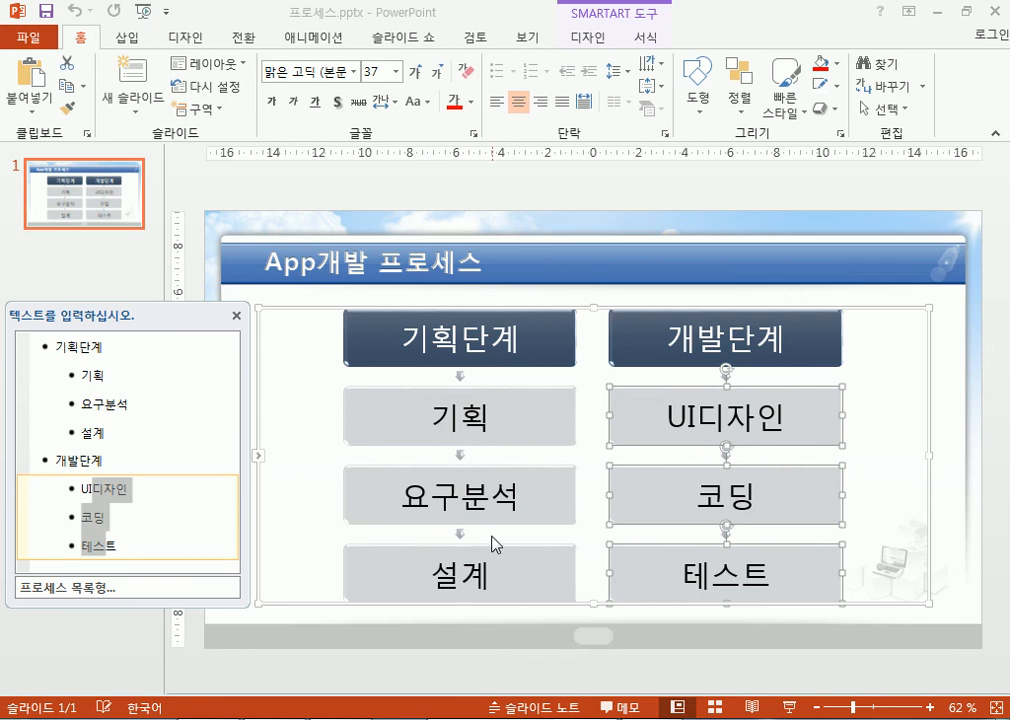
# Step: Promote the 기획 item to the top level and demote it back under 기획단계
pyautogui.click(80, 379)
pyautogui.hotkey('shift', 'Tab')
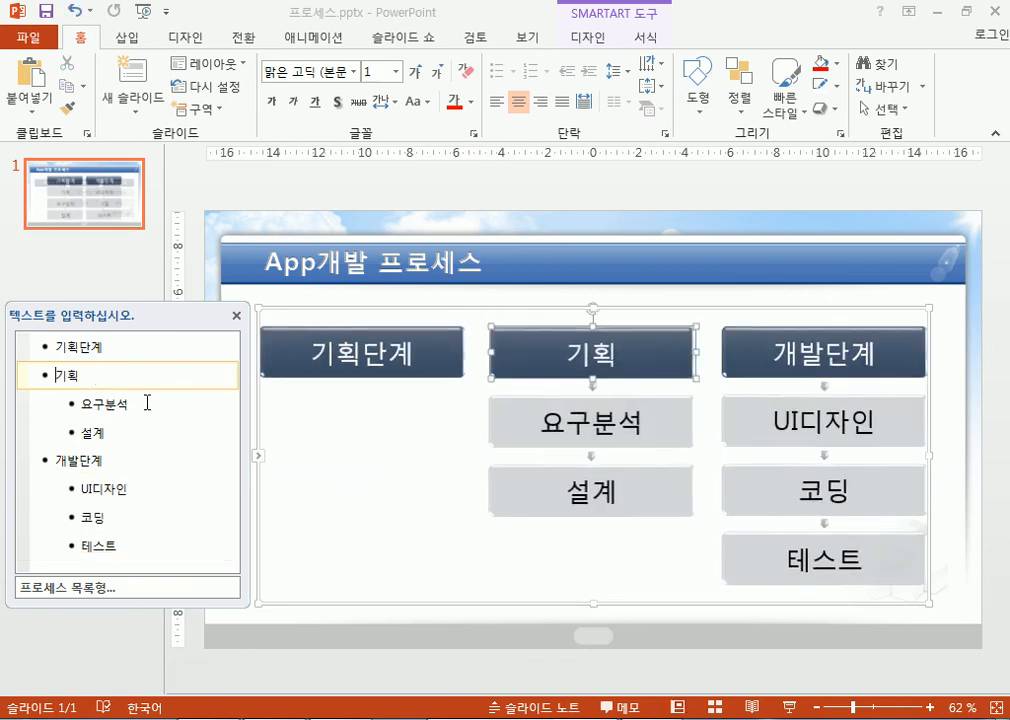
pyautogui.press('Tab')
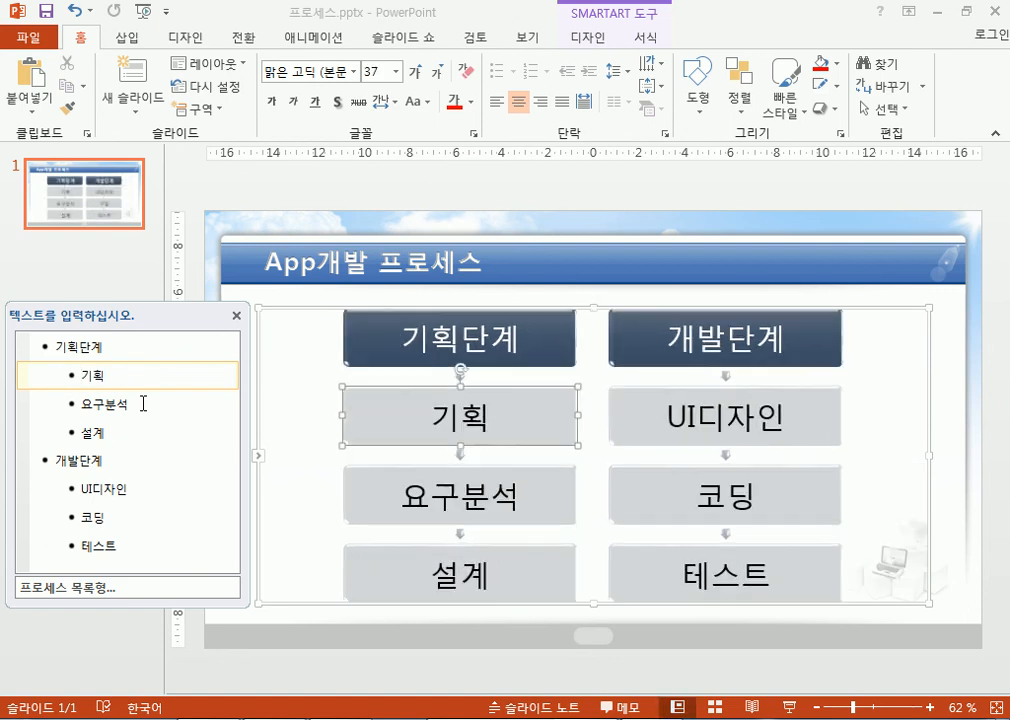
# Step: Demote 요구분석 beneath 기획, promote it to the top level and return it to the second level, going through this cycle twice
pyautogui.click(143, 403)
pyautogui.press('Tab')
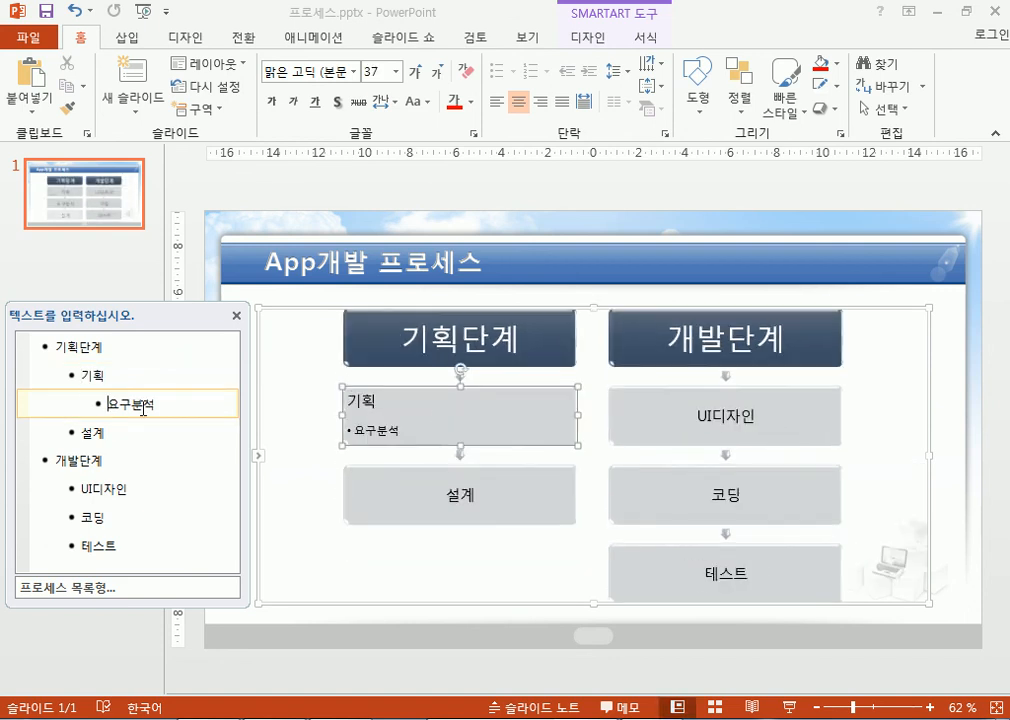
pyautogui.hotkey('shift', 'Tab')
pyautogui.hotkey('shift', 'Tab')
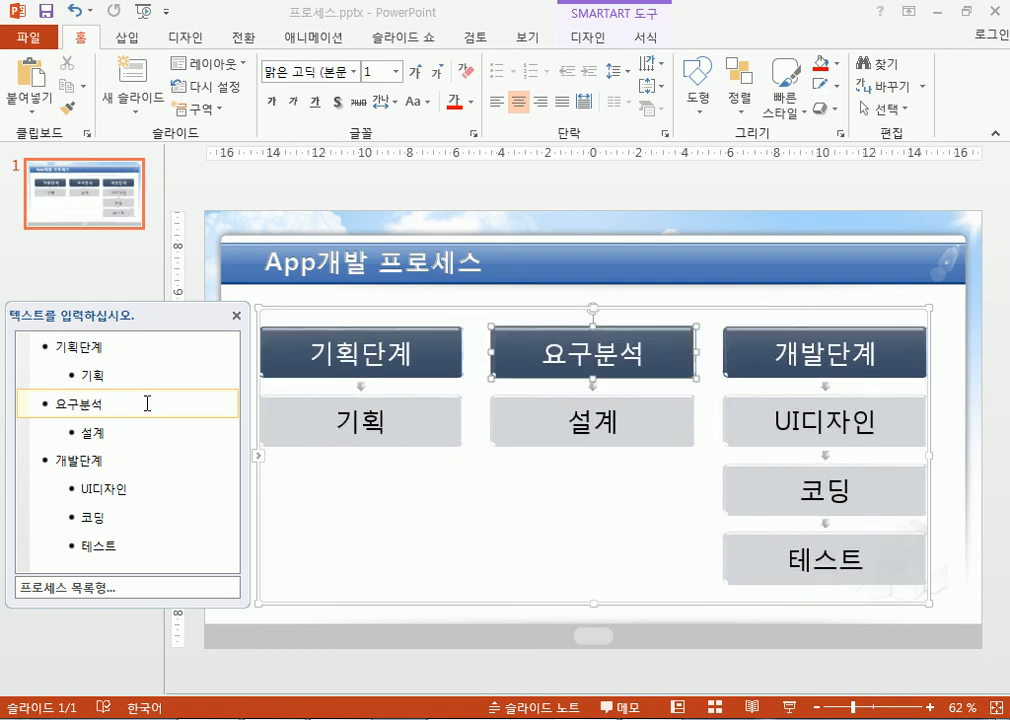
pyautogui.press('Tab')
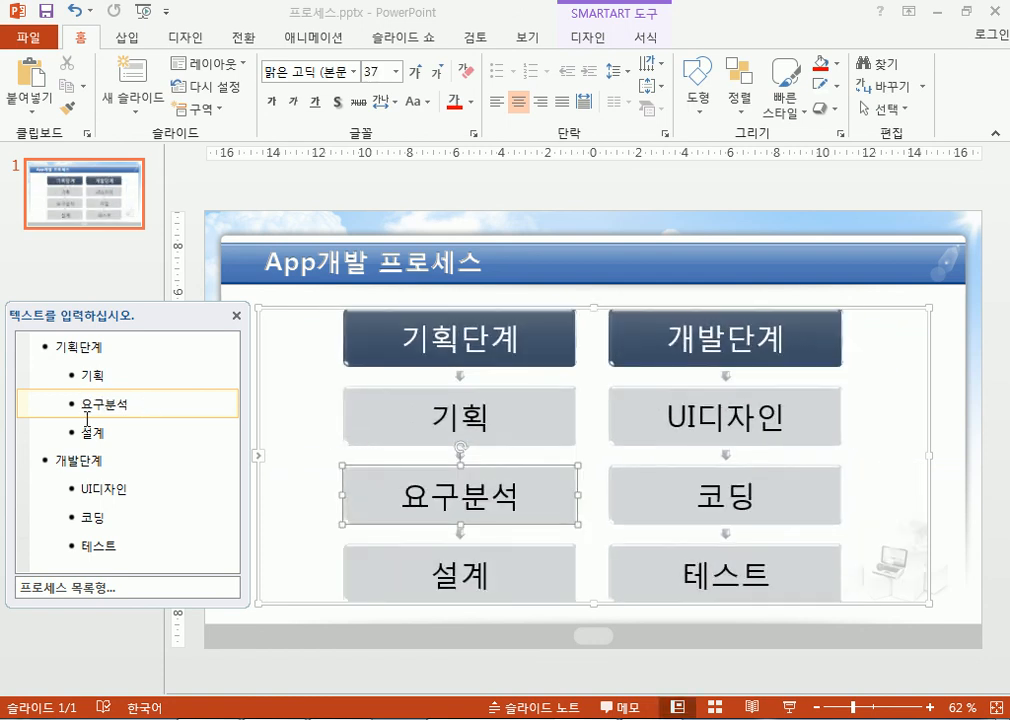
pyautogui.press('Tab')
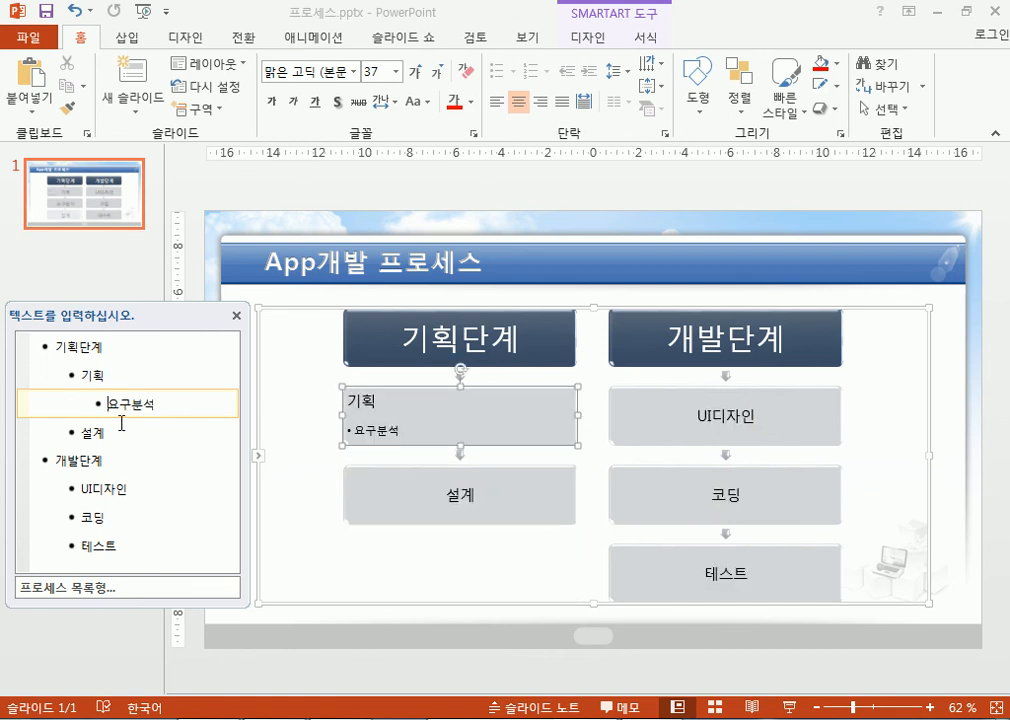
pyautogui.hotkey('shift', 'Tab')
pyautogui.hotkey('shift', 'Tab')
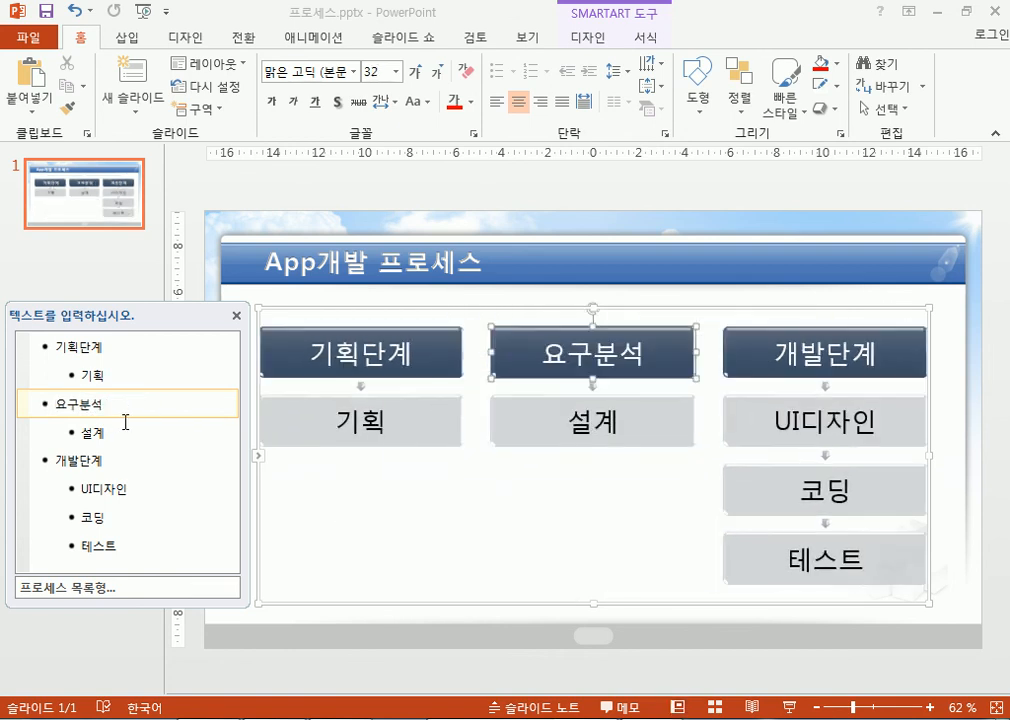
pyautogui.press('Tab')
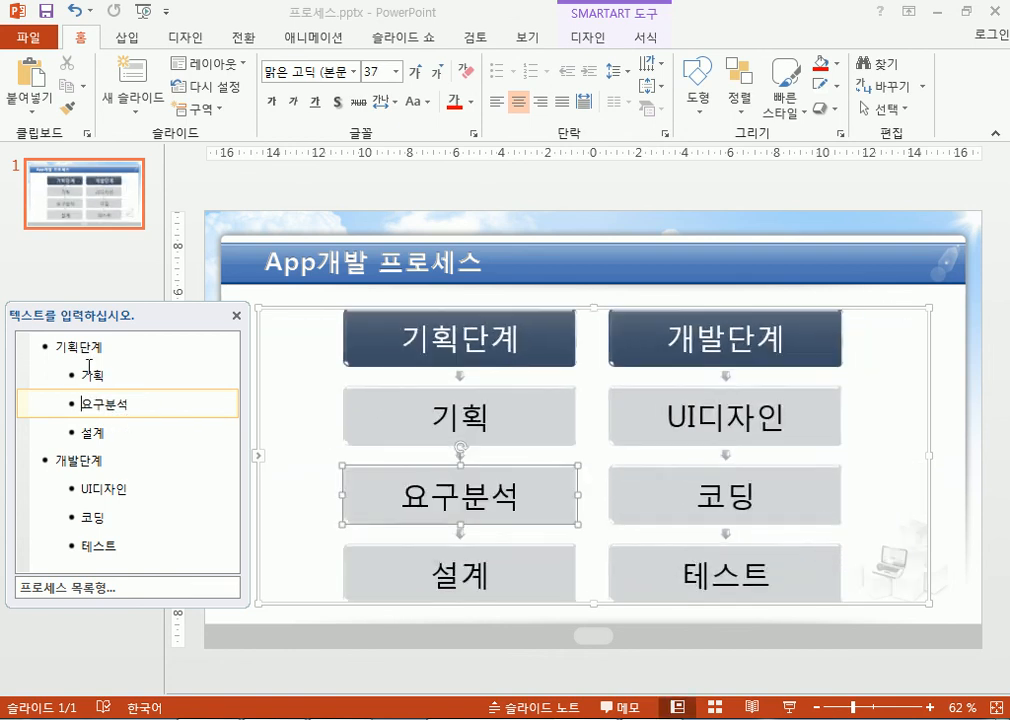
# Step: Examine how the top-level items 기획단계 and 개발단계 and the sub-items under 기획단계 correspond to the diagram's shapes
pyautogui.click(57, 347)
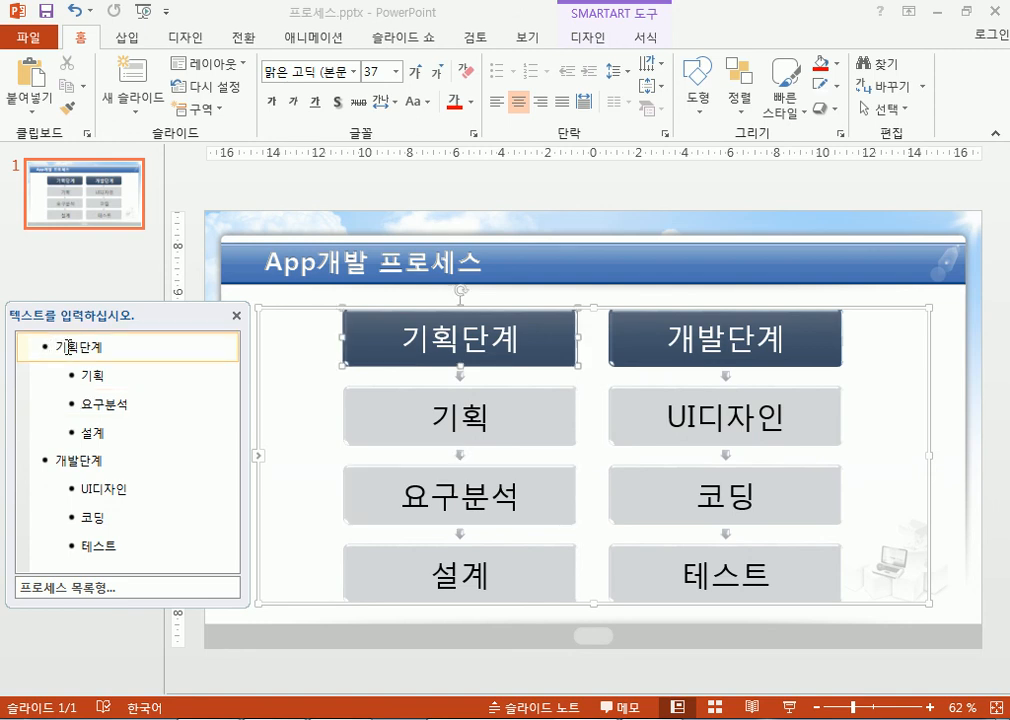
pyautogui.click(84, 375)
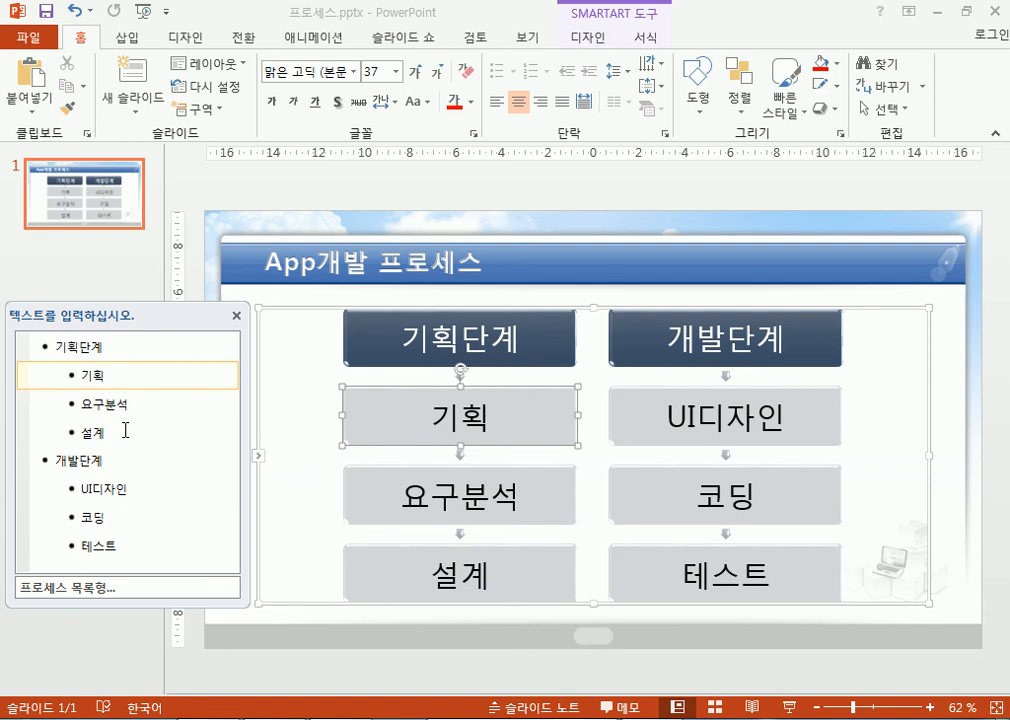
pyautogui.click(78, 347)
pyautogui.click(70, 460)
pyautogui.click(70, 347)
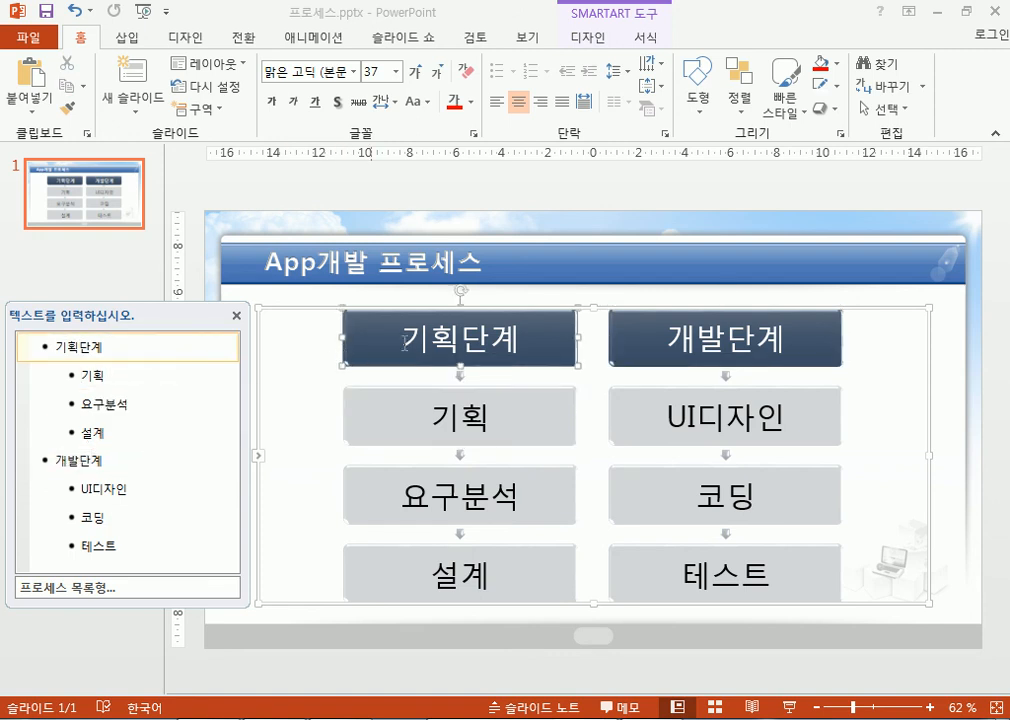
pyautogui.click(727, 340)
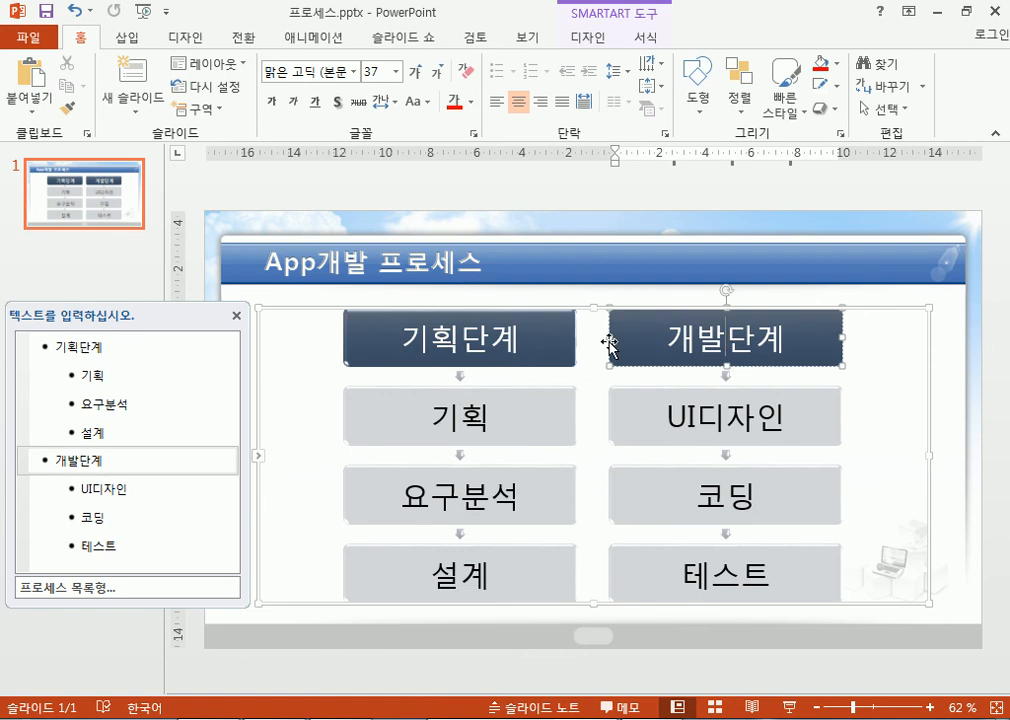
pyautogui.moveTo(83, 376); pyautogui.dragTo(108, 438)
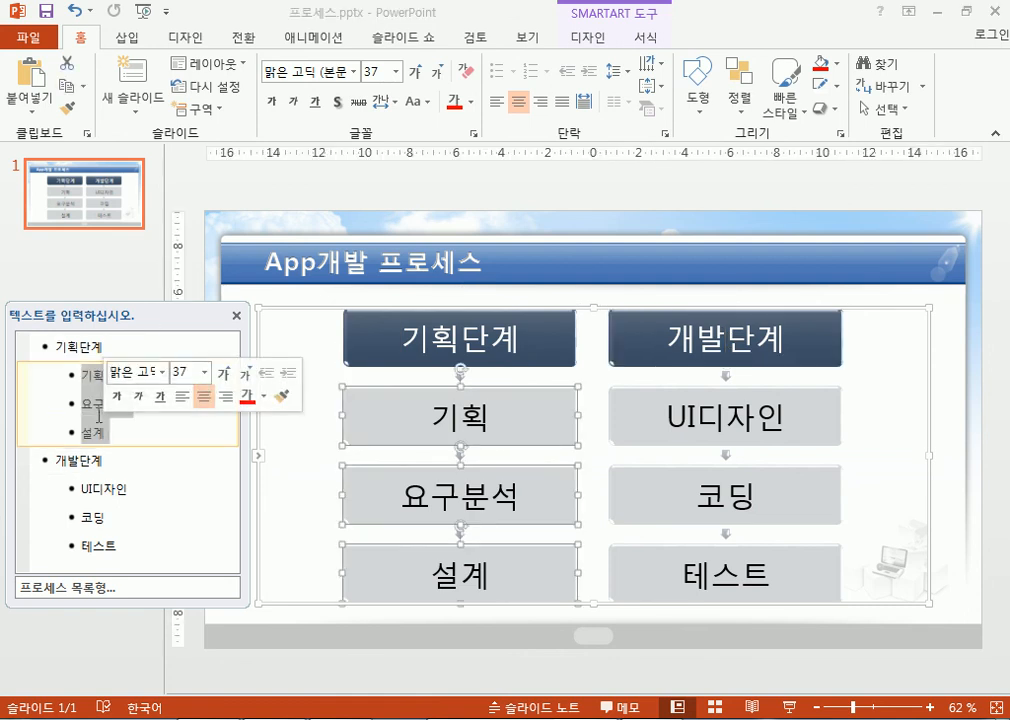
# Step: Move 요구분석 one level below 기획, raise it to the top level and restore it as a sub-item of 기획단계
pyautogui.click(76, 412)
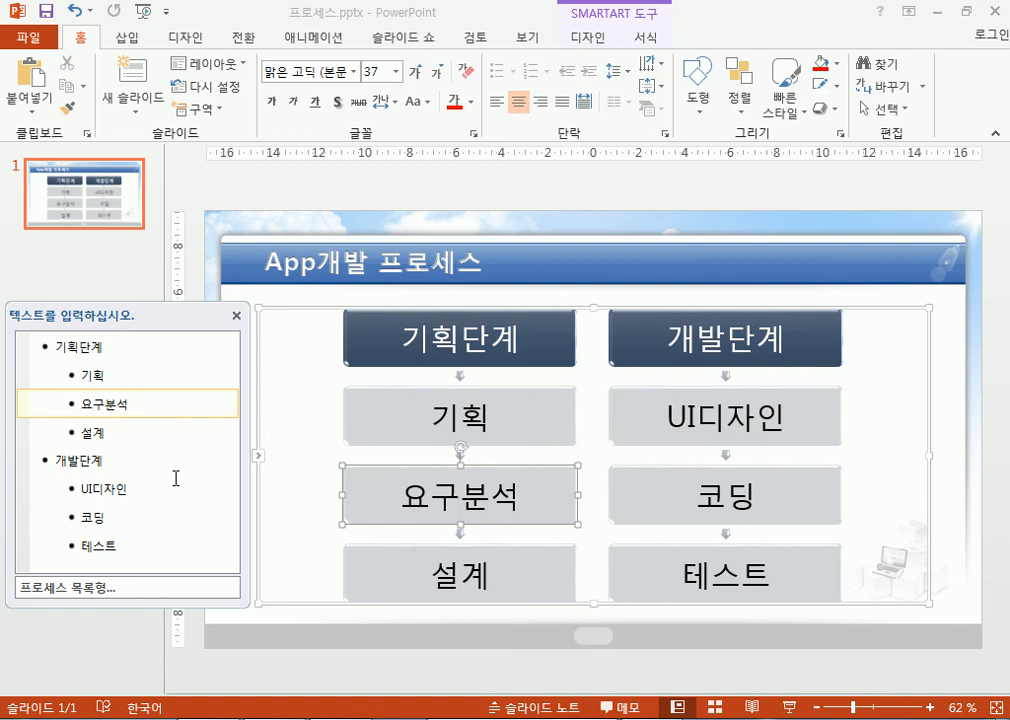
pyautogui.press('Tab')
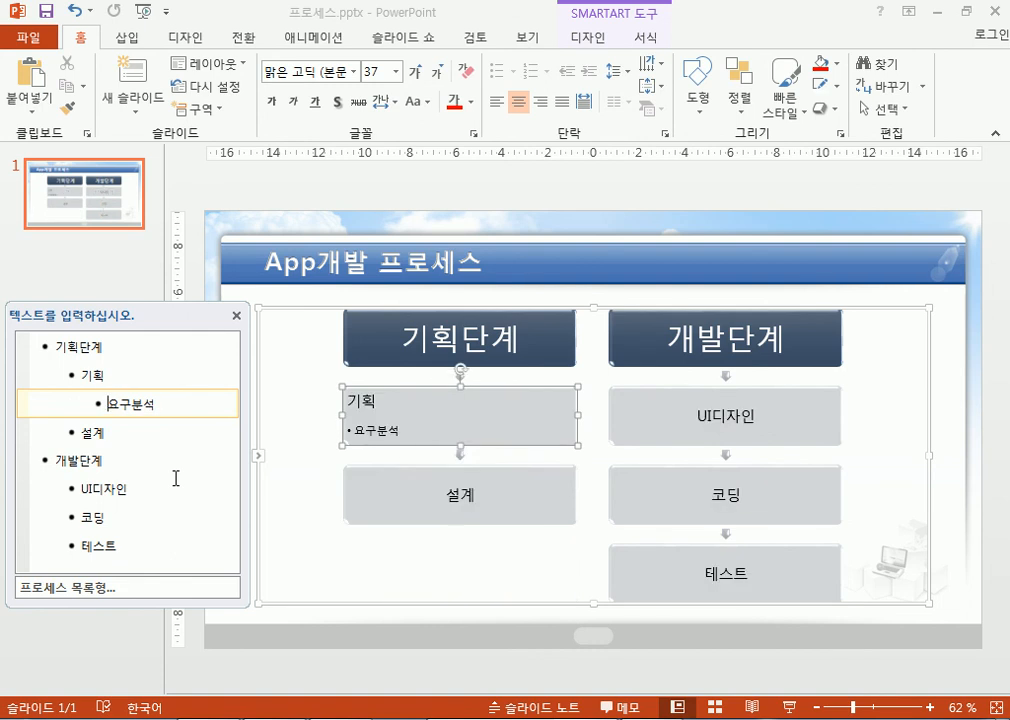
pyautogui.hotkey('shift', 'Tab')
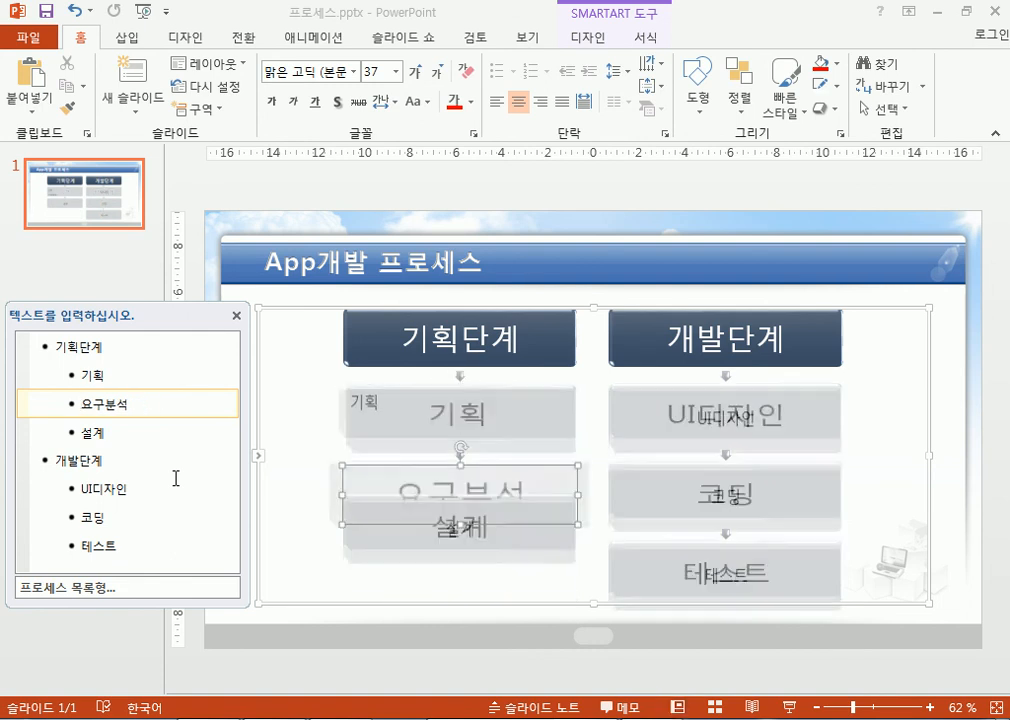
pyautogui.hotkey('shift', 'Tab')
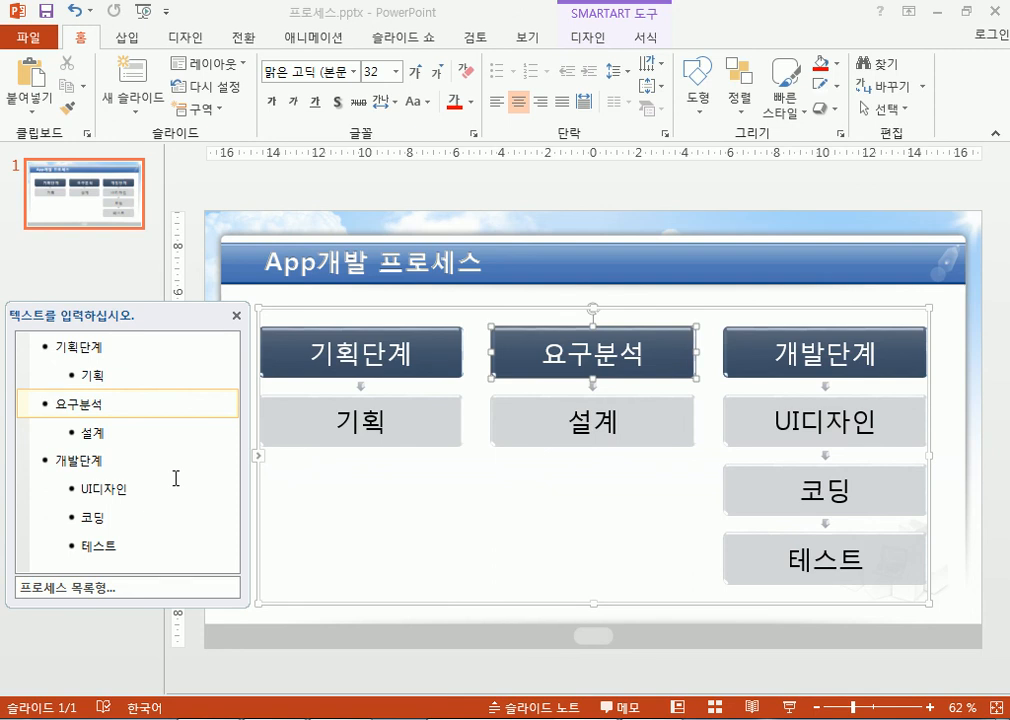
pyautogui.press('Tab')
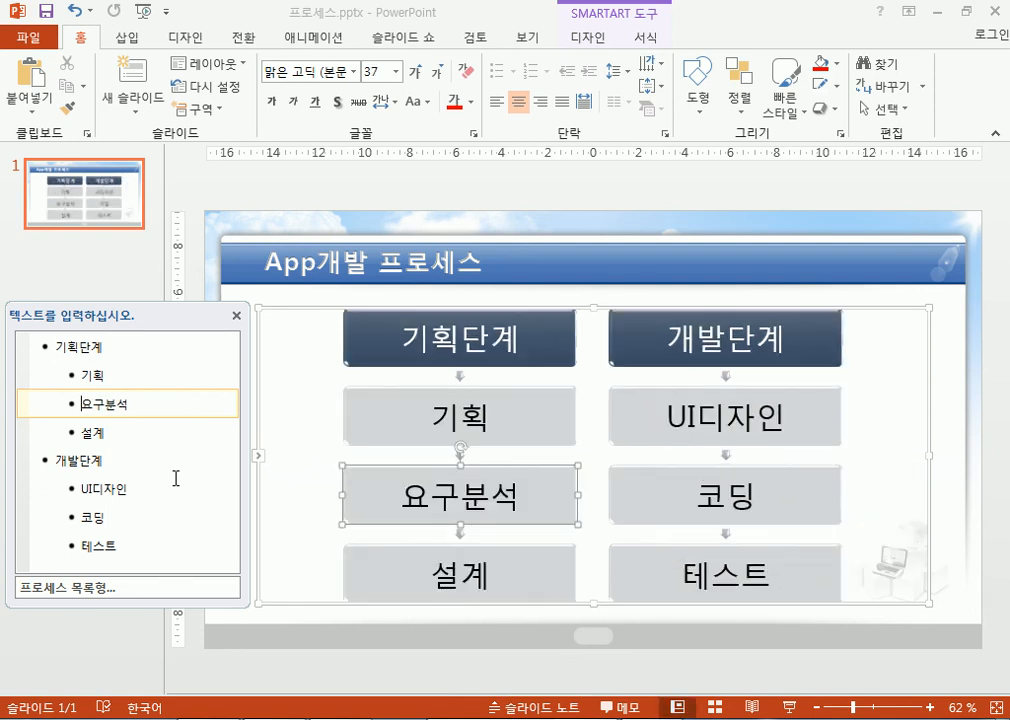
# Step: Select the 기획단계, 개발단계, 테스트 and UI디자인 shapes in turn to examine their places in the outline
pyautogui.click(432, 340)
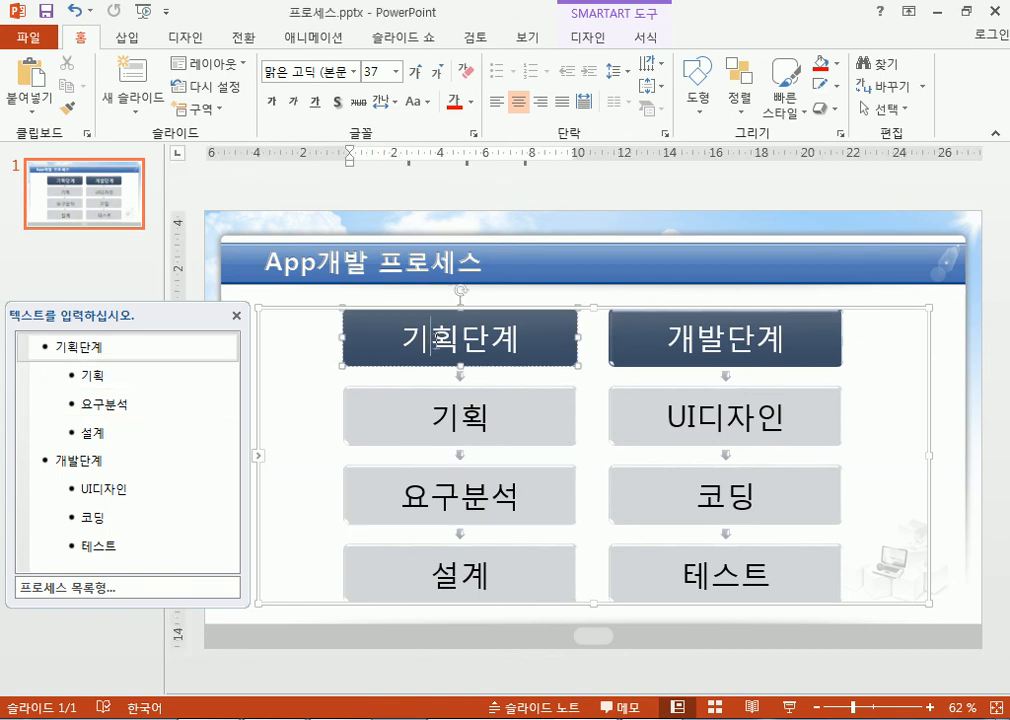
pyautogui.click(838, 339)
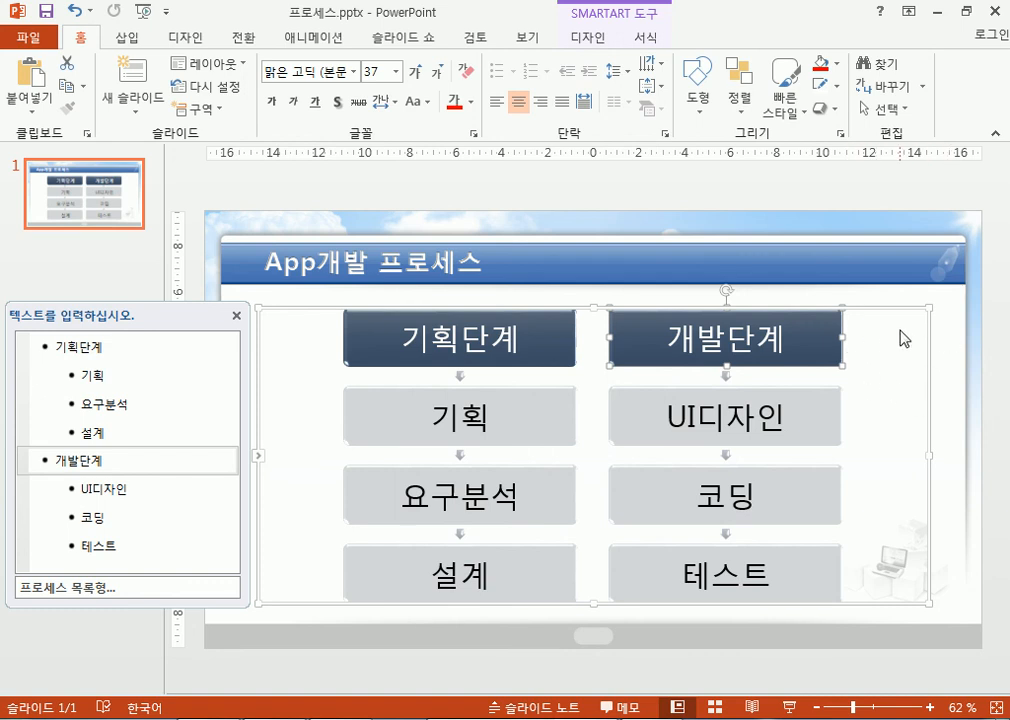
pyautogui.click(123, 546)
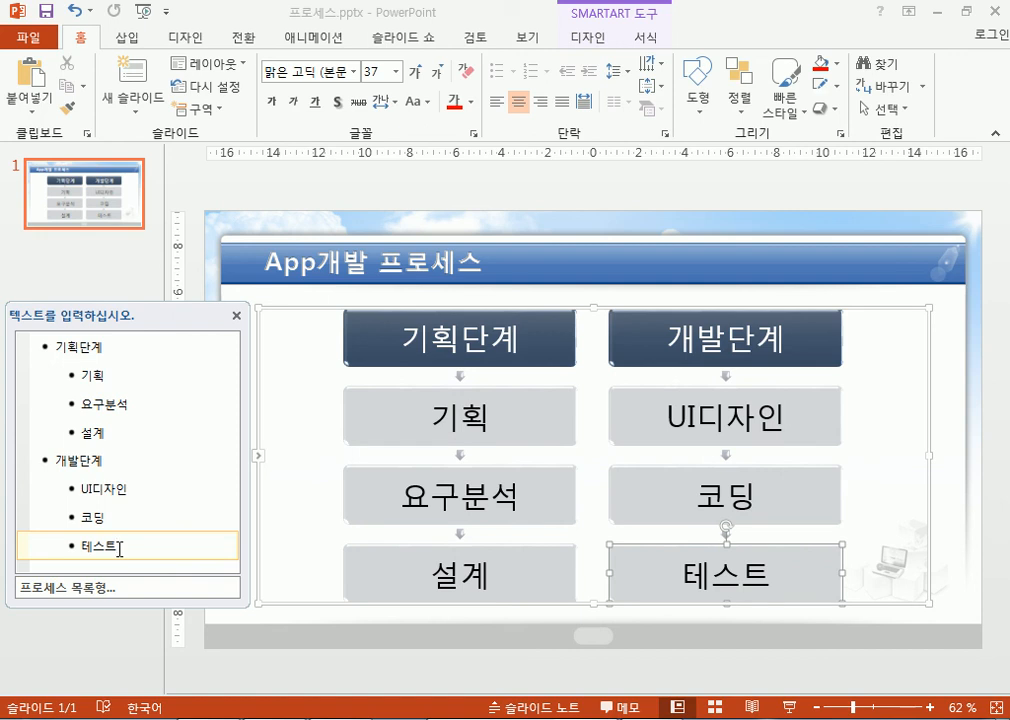
pyautogui.click(868, 337)
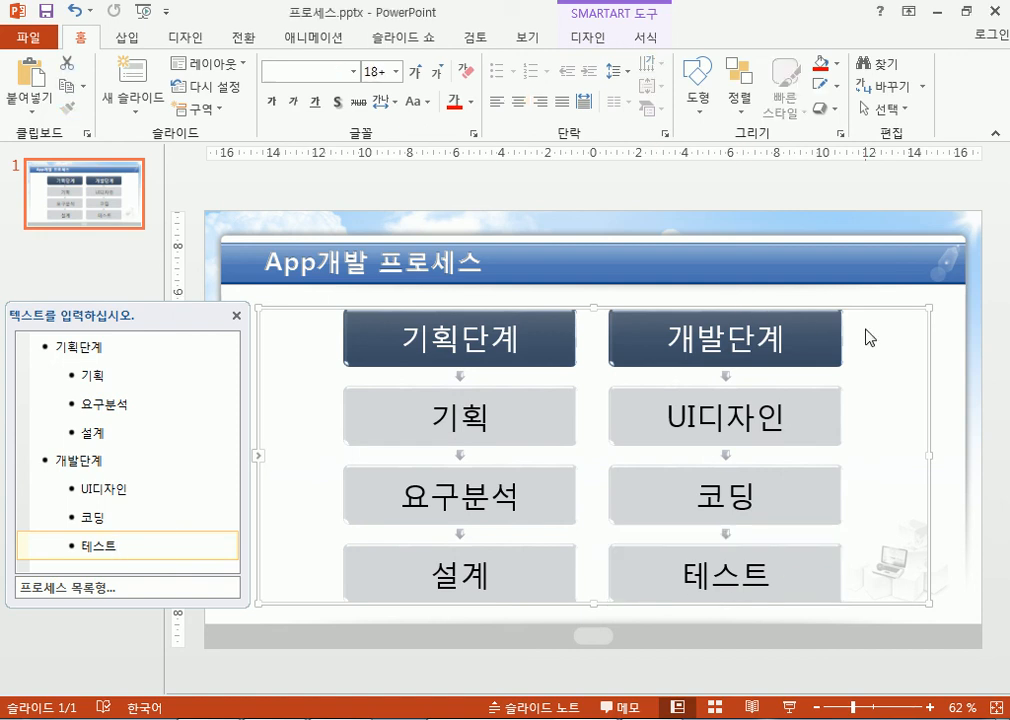
pyautogui.click(773, 340)
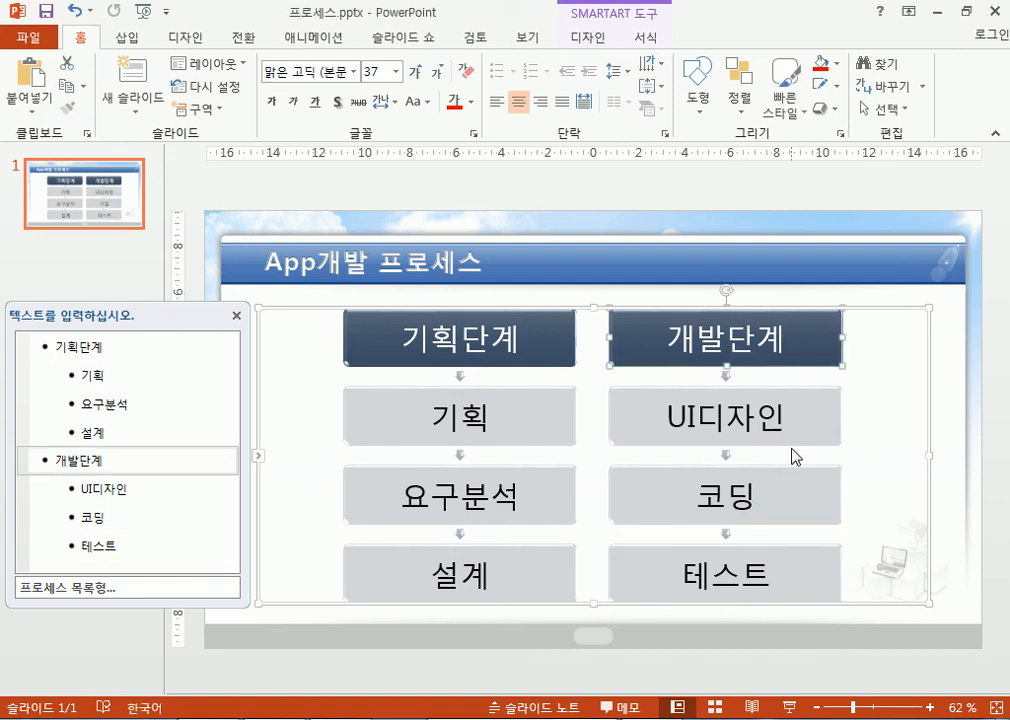
pyautogui.click(789, 419)
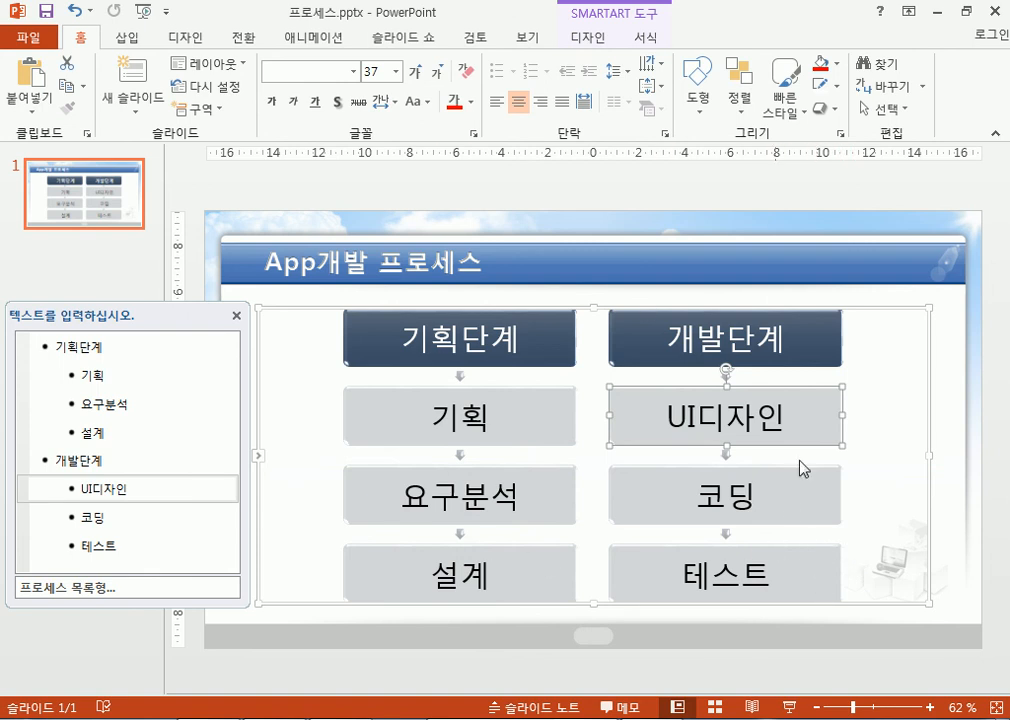
# Step: Add the items 인도단계 and 고객 below 테스트 as sub-items of 개발단계
pyautogui.click(119, 547)
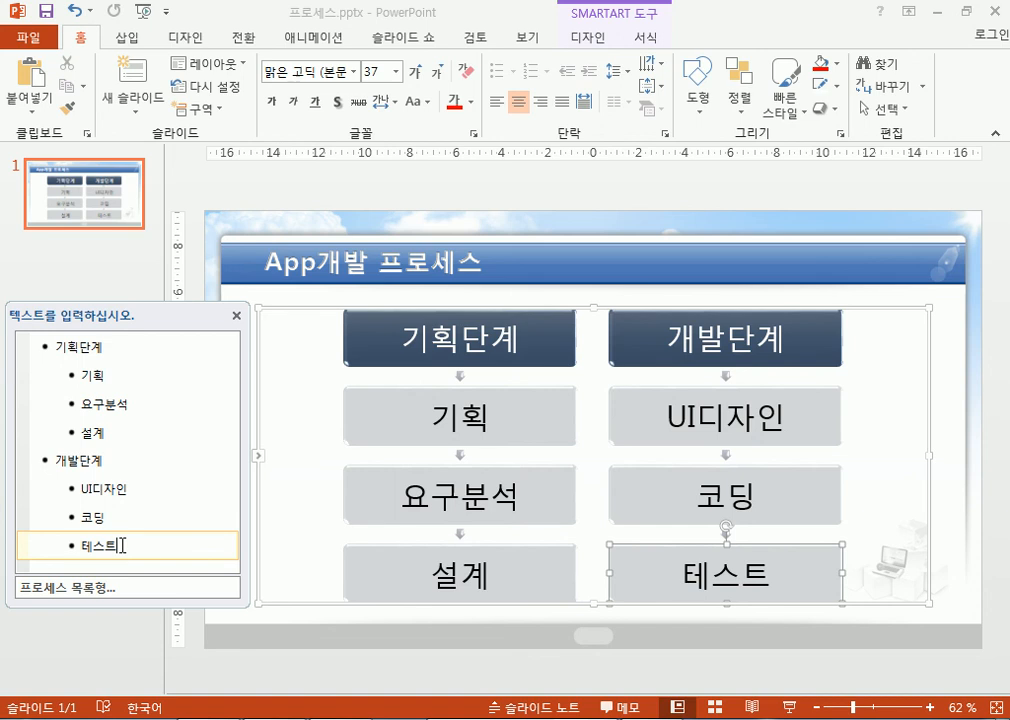
pyautogui.press('Return')
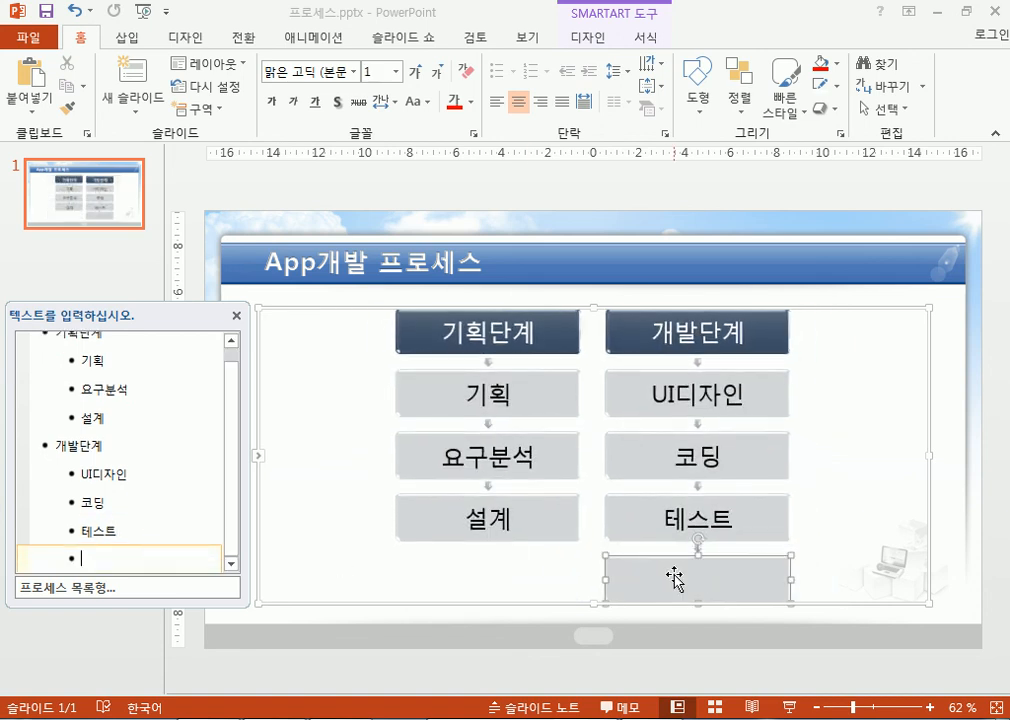
pyautogui.click(130, 531)
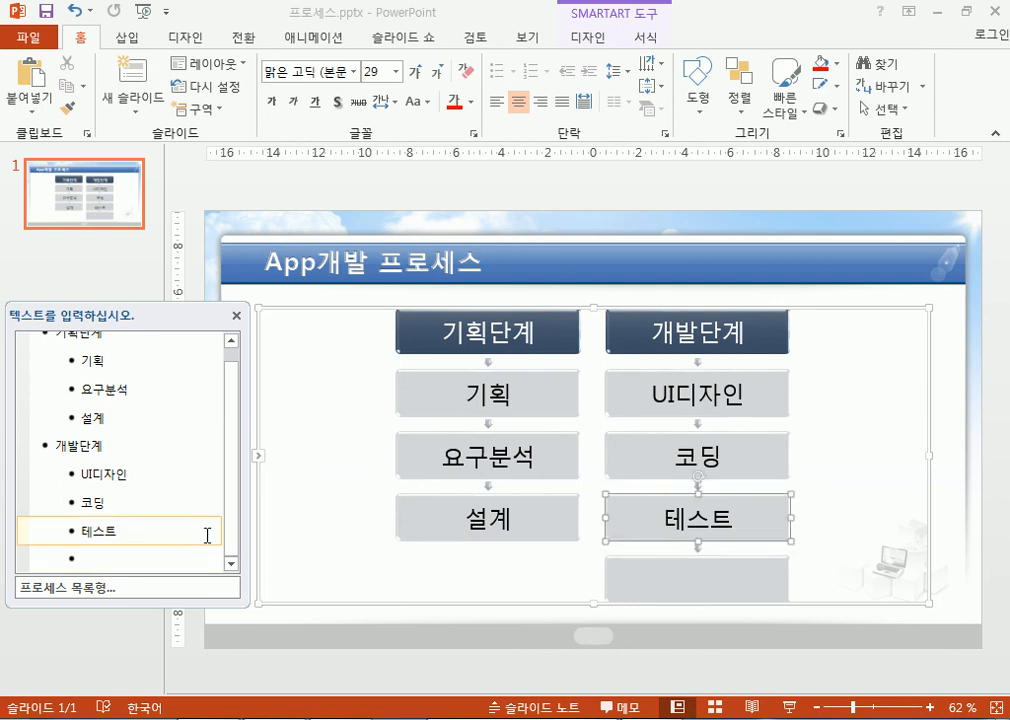
pyautogui.click(122, 558)
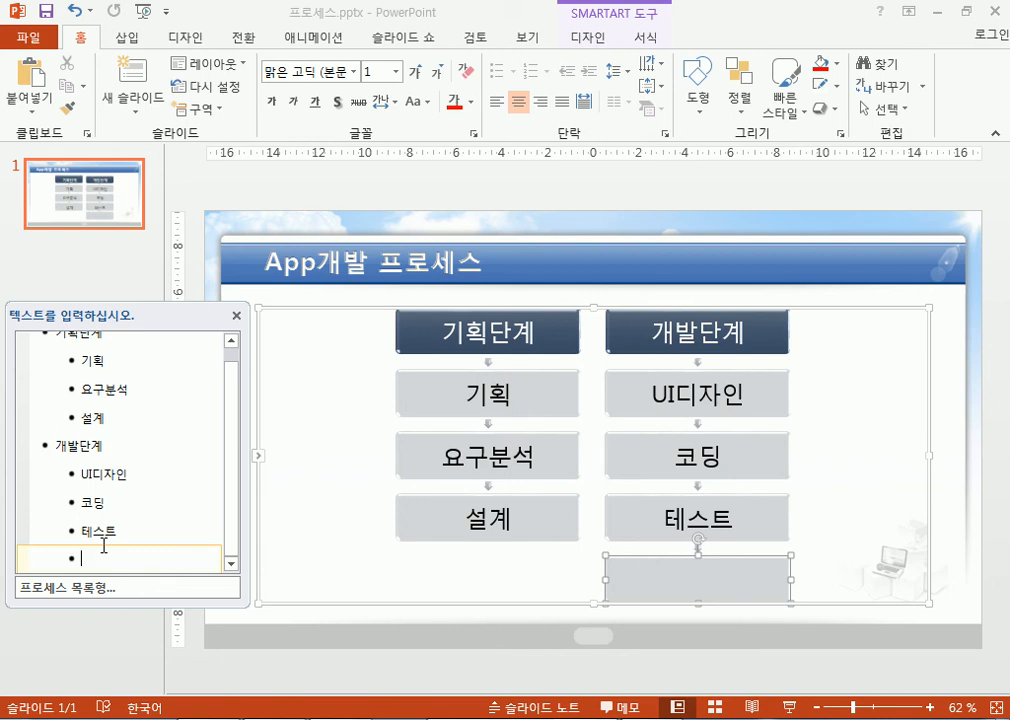
pyautogui.write('아')
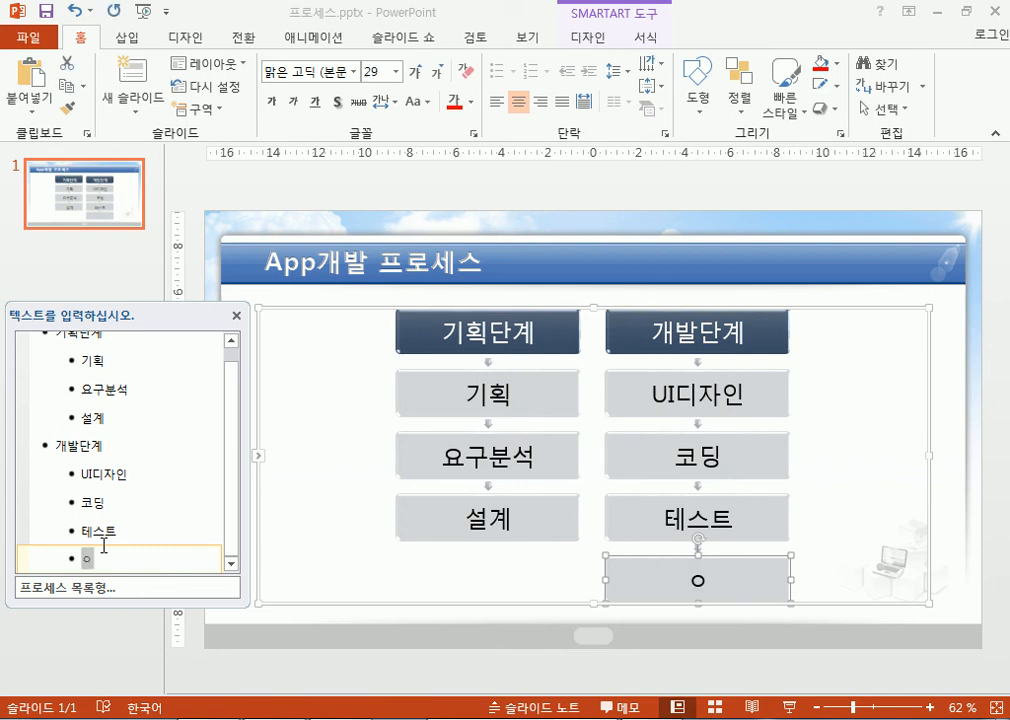
pyautogui.press('BackSpace')
pyautogui.write('인도단ㄱ')
pyautogui.write('계')
pyautogui.press('Return')
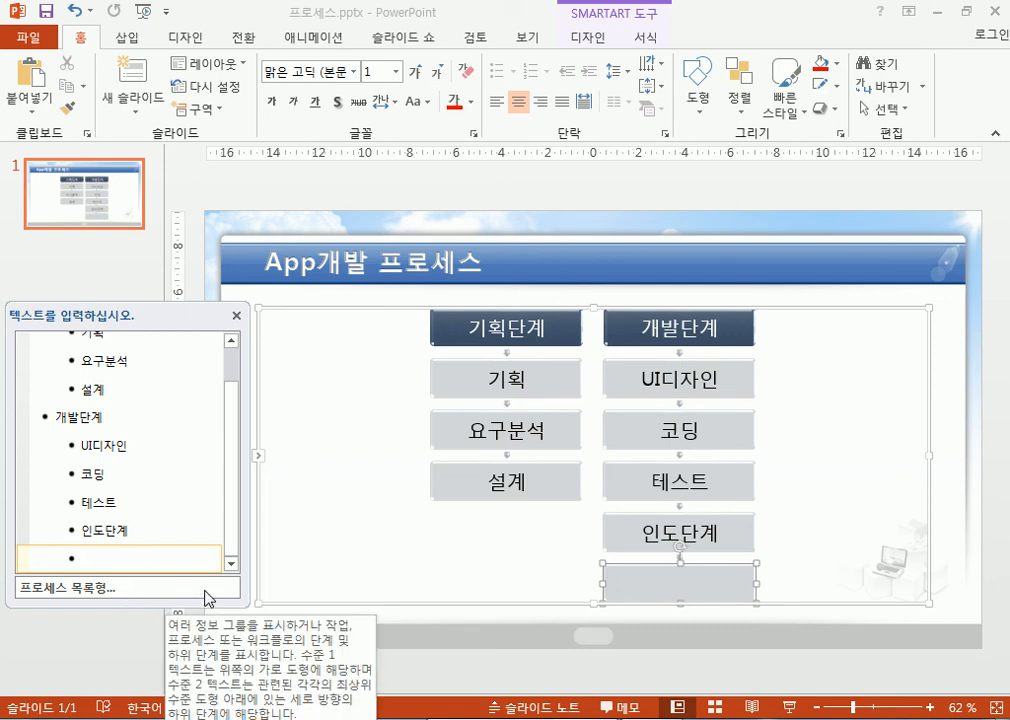
pyautogui.write('고객')
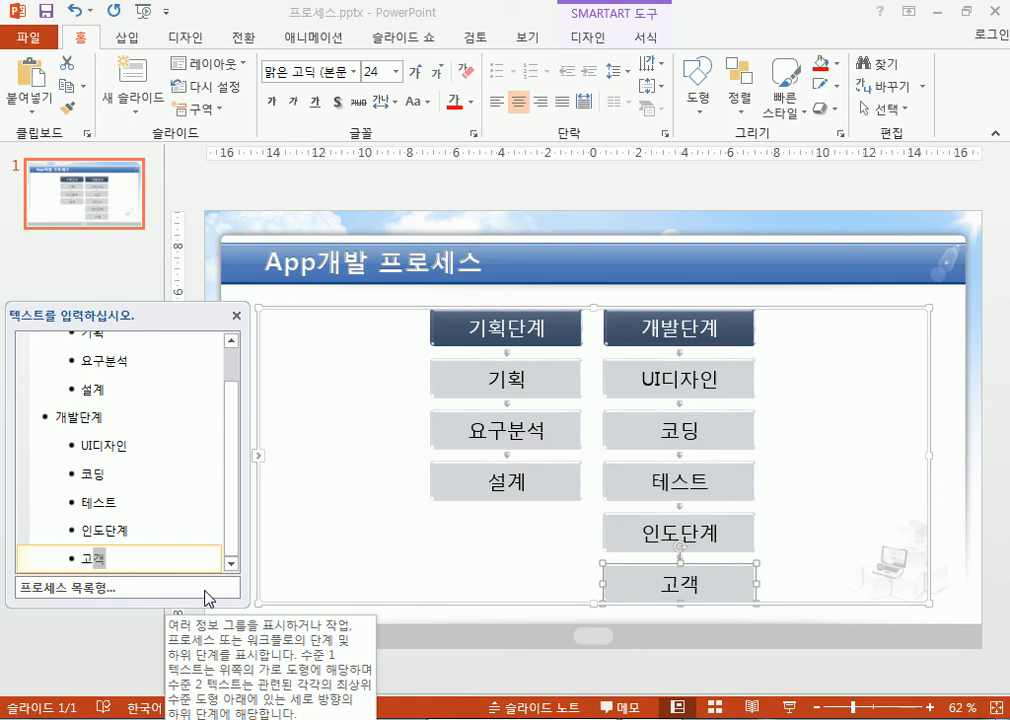
# Step: Promote 인도단계 to the top level so that 고객 is its sub-item
pyautogui.click(86, 530)
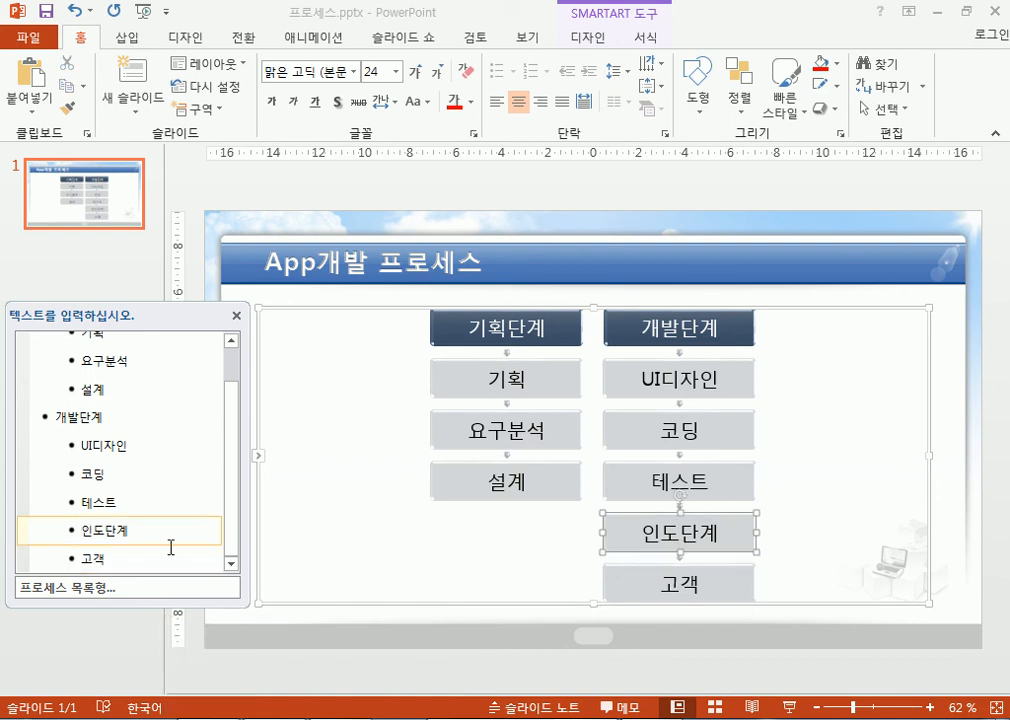
pyautogui.hotkey('shift', 'Tab')
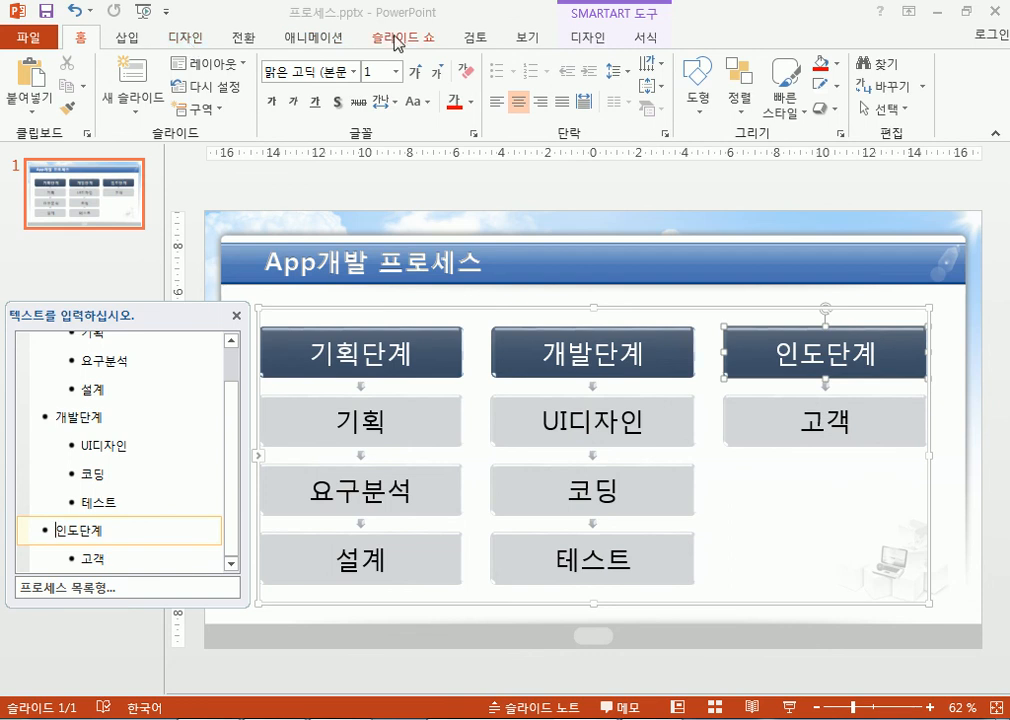
pyautogui.click(648, 38)
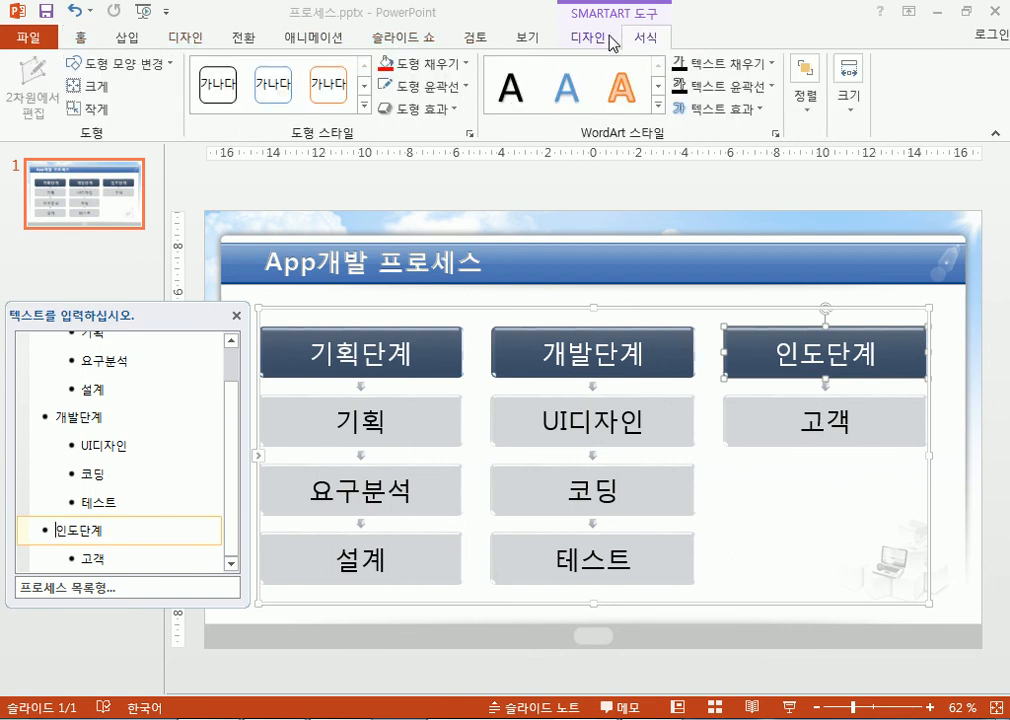
pyautogui.click(588, 38)
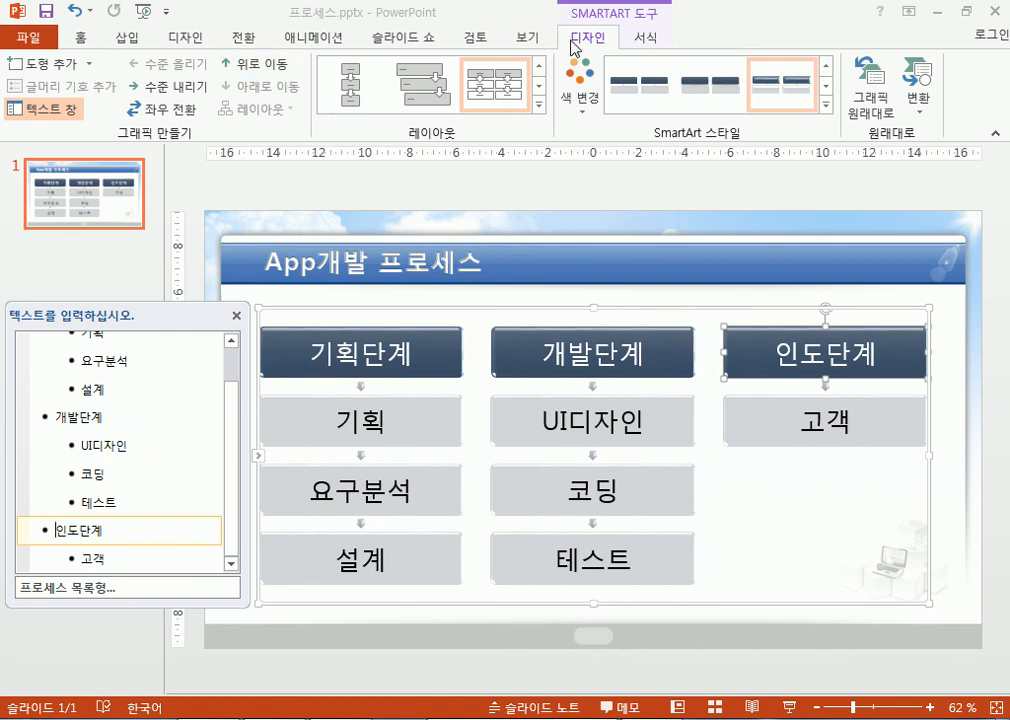
pyautogui.click(164, 90)
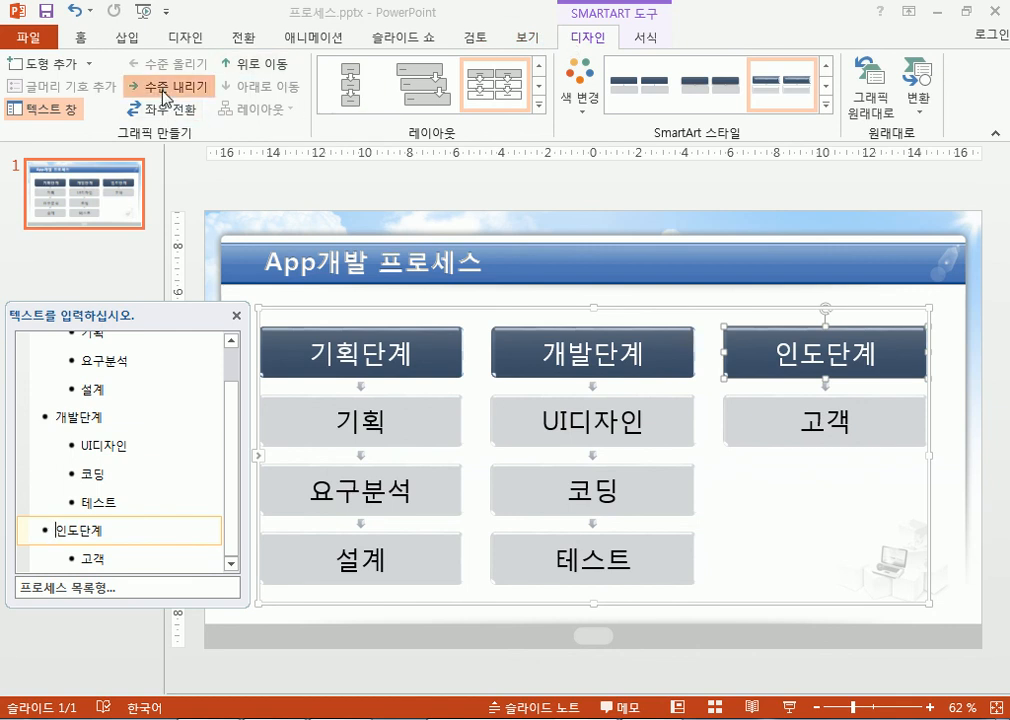
pyautogui.click(172, 66)
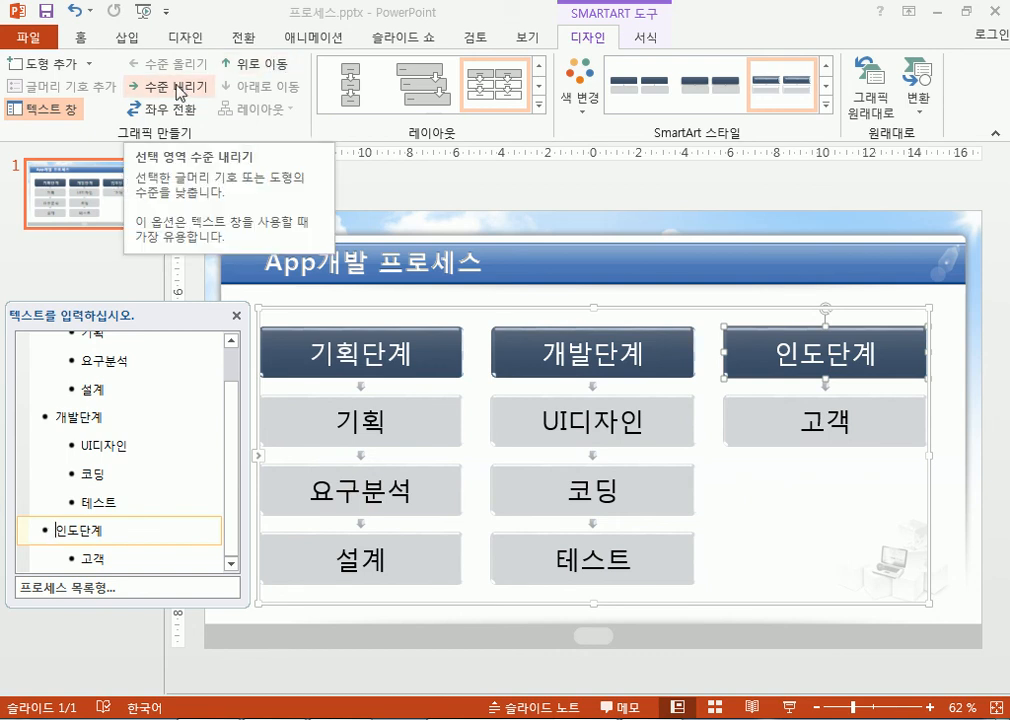
# Step: Move 인도단계 ahead of 개발단계 and back behind it, repeating this reordering three times
pyautogui.click(242, 63)
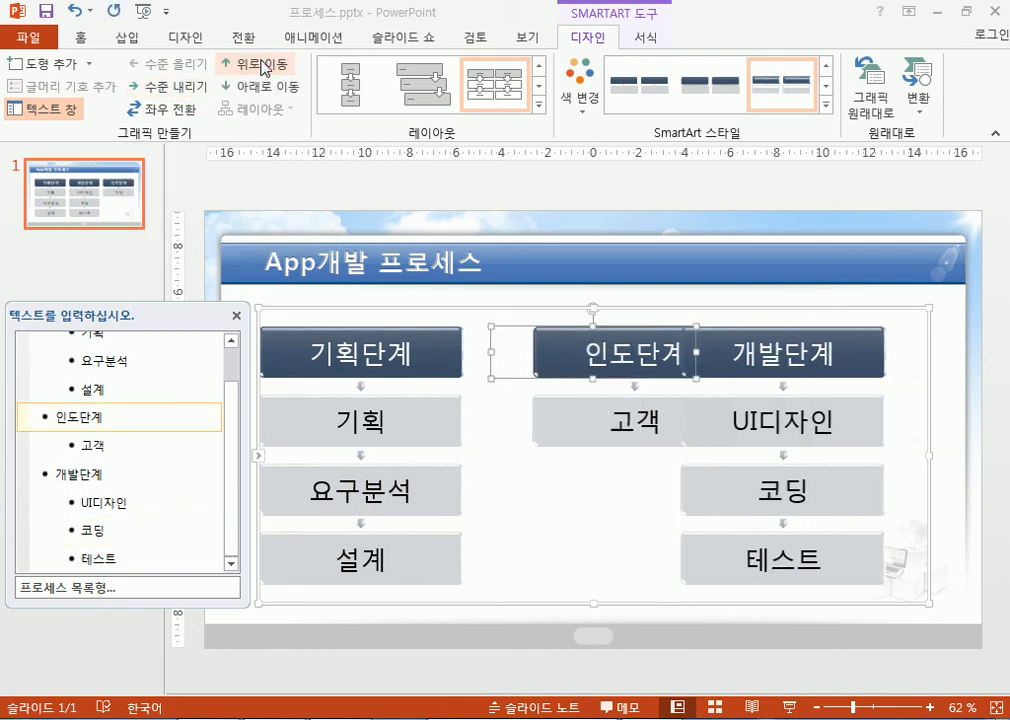
pyautogui.click(251, 86)
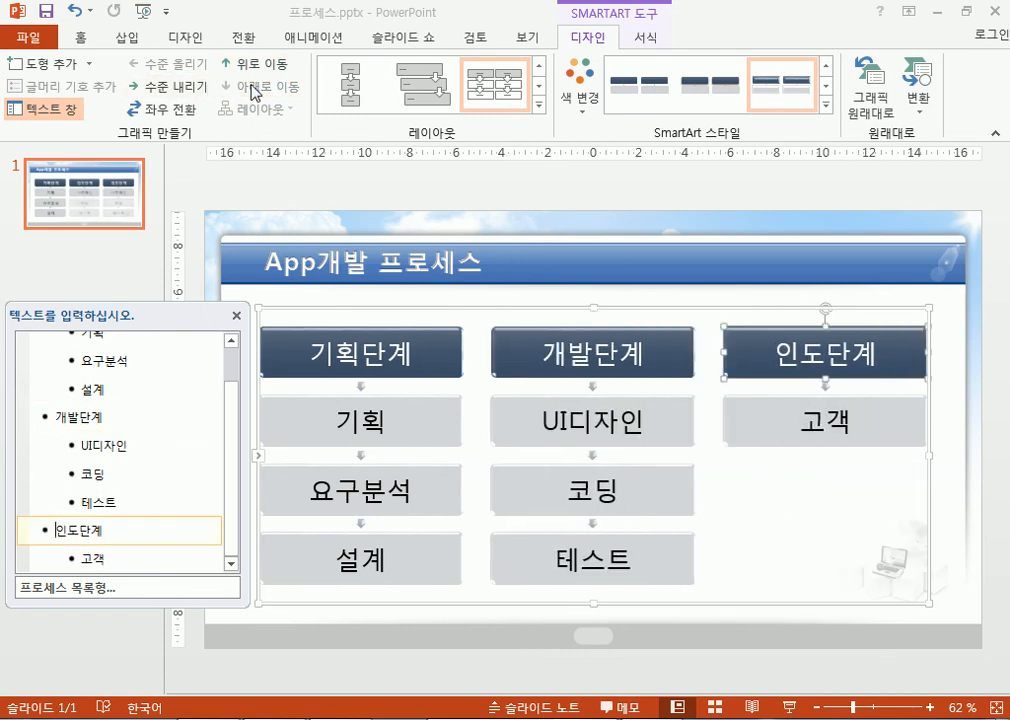
pyautogui.click(252, 68)
pyautogui.click(251, 86)
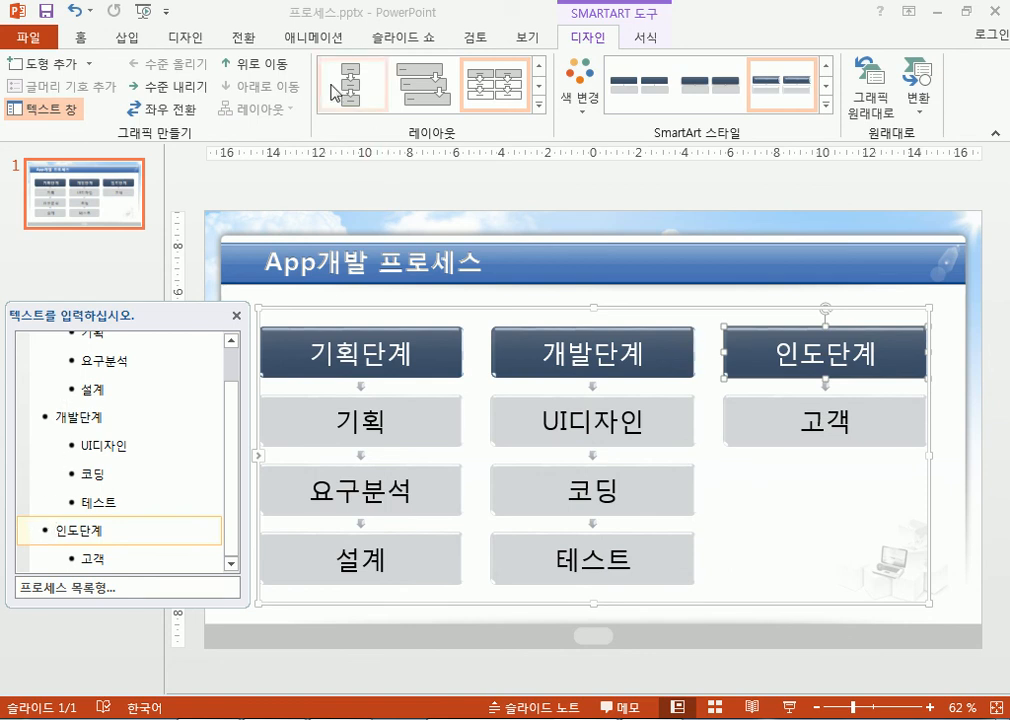
pyautogui.click(274, 66)
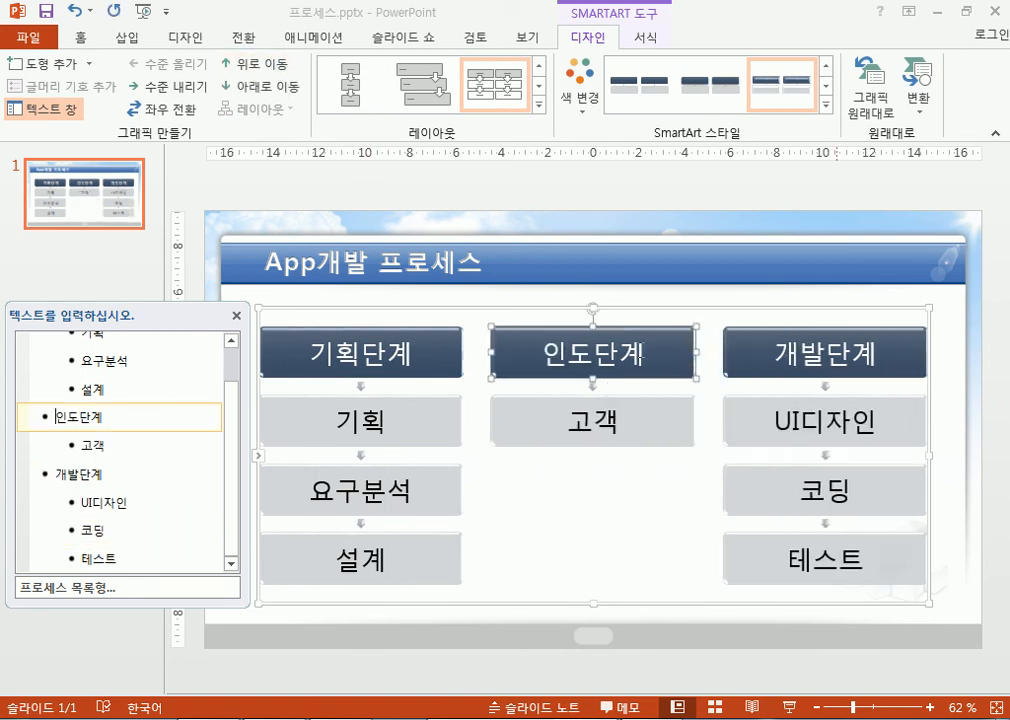
pyautogui.click(238, 88)
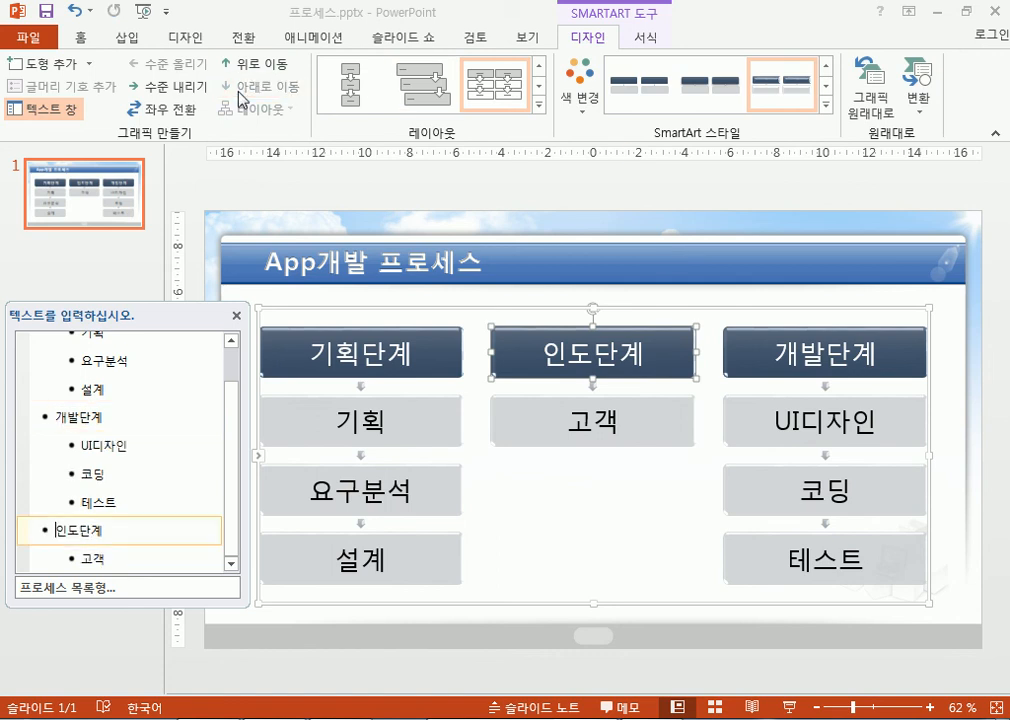
# Step: Move 인도단계 ahead of 기획단계 to the start of the outline and return it to the end
pyautogui.click(250, 66)
pyautogui.click(259, 68)
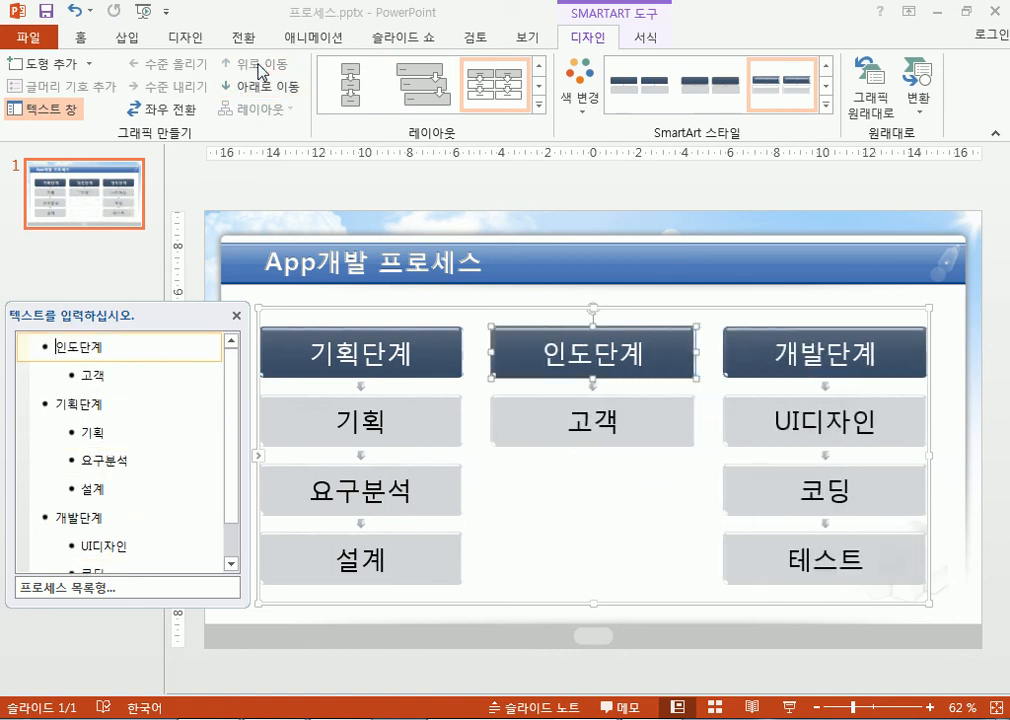
pyautogui.click(267, 89)
pyautogui.click(268, 91)
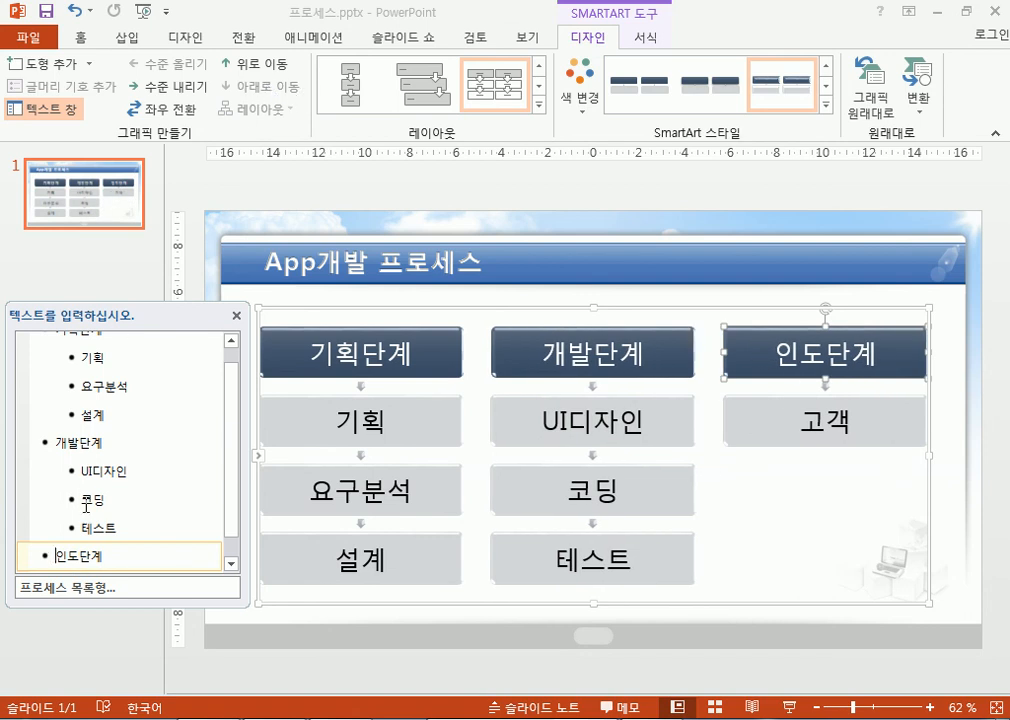
# Step: Demote 인도단계 to a sub-item of 개발단계 and promote it back to the top level, going through this cycle four times
pyautogui.click(163, 87)
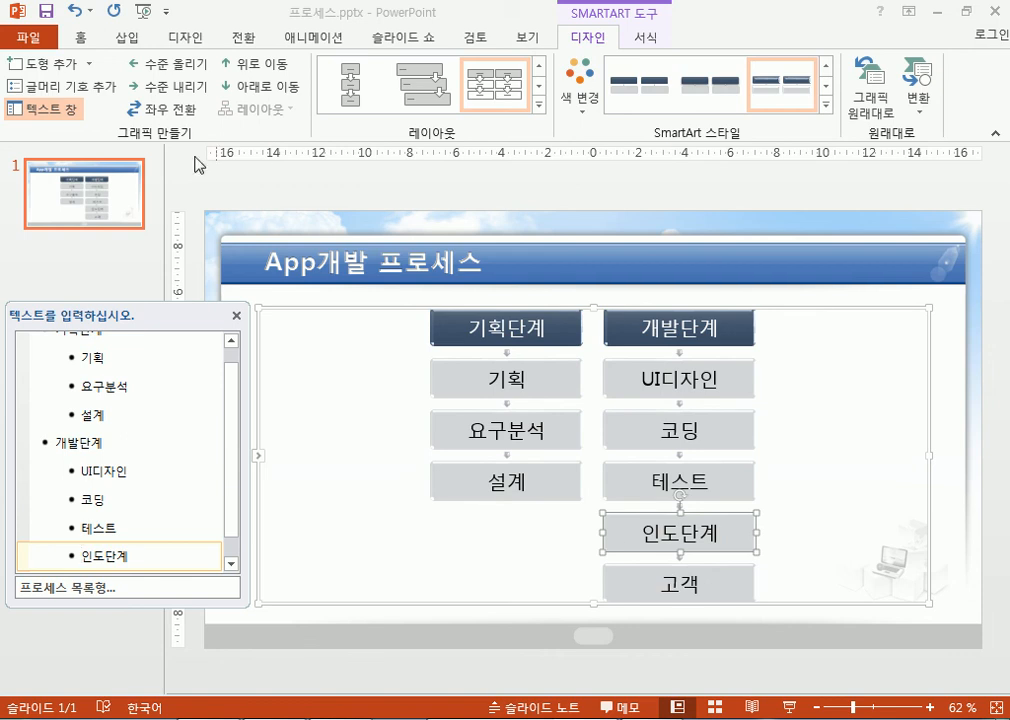
pyautogui.click(152, 63)
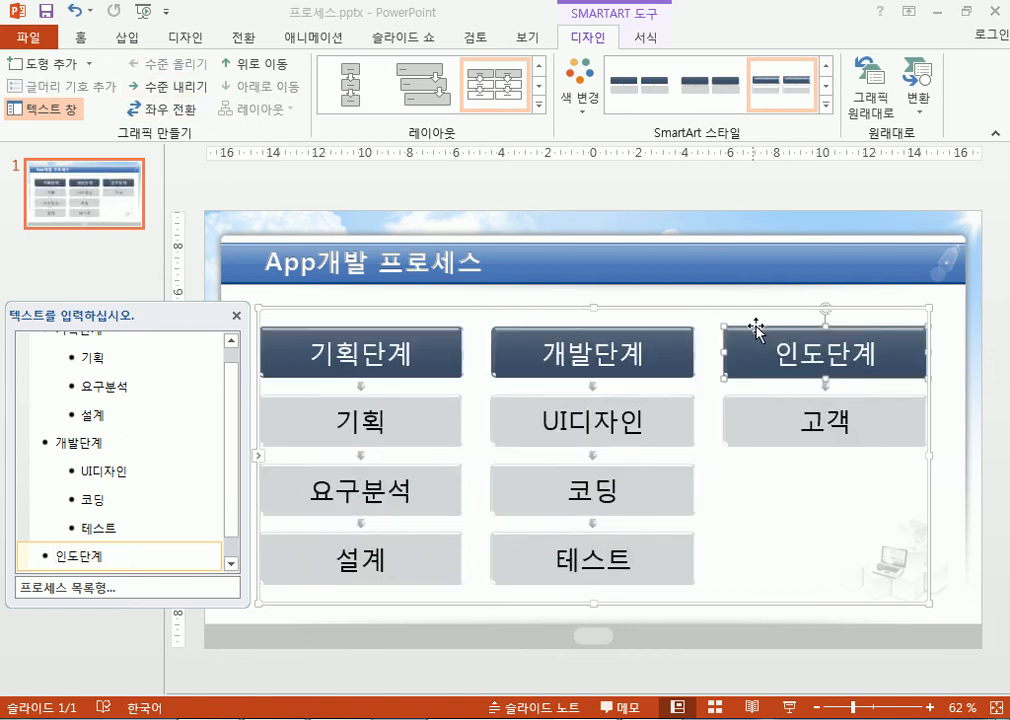
pyautogui.hotkey('alt', 'shift', 'Right')
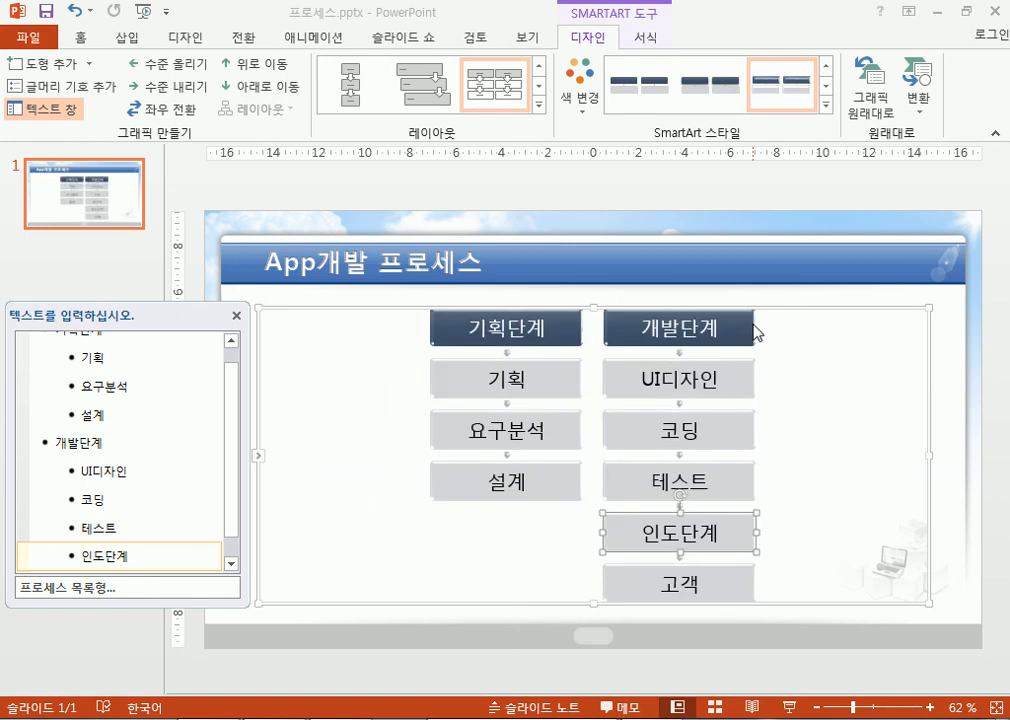
pyautogui.hotkey('alt', 'shift', 'Left')
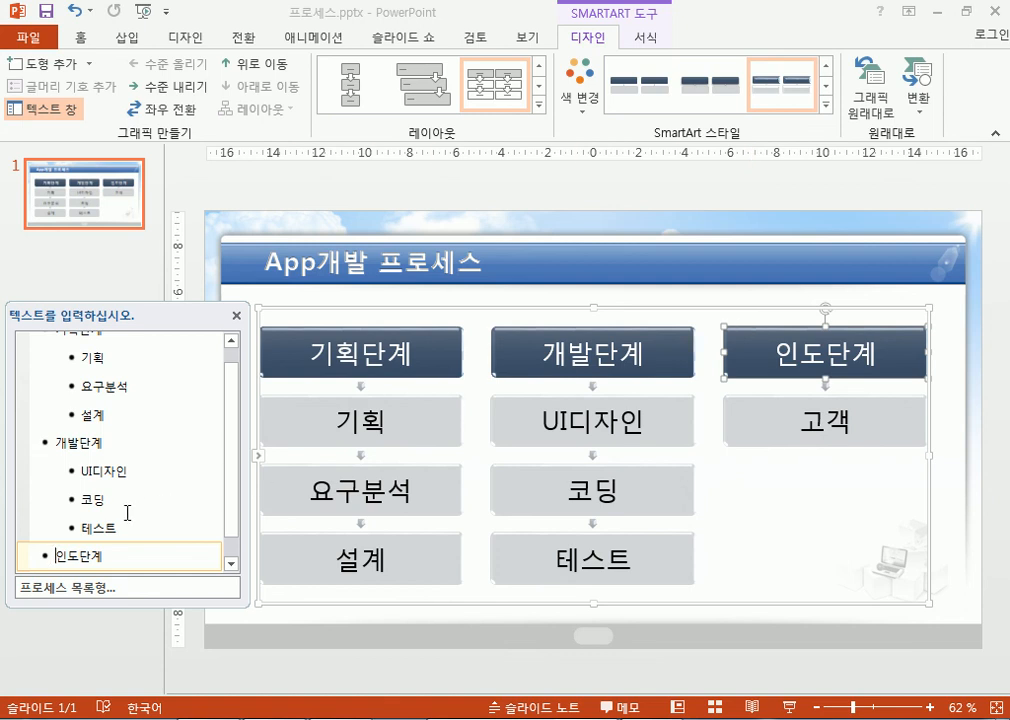
pyautogui.click(86, 549)
pyautogui.hotkey('alt', 'shift', 'Right')
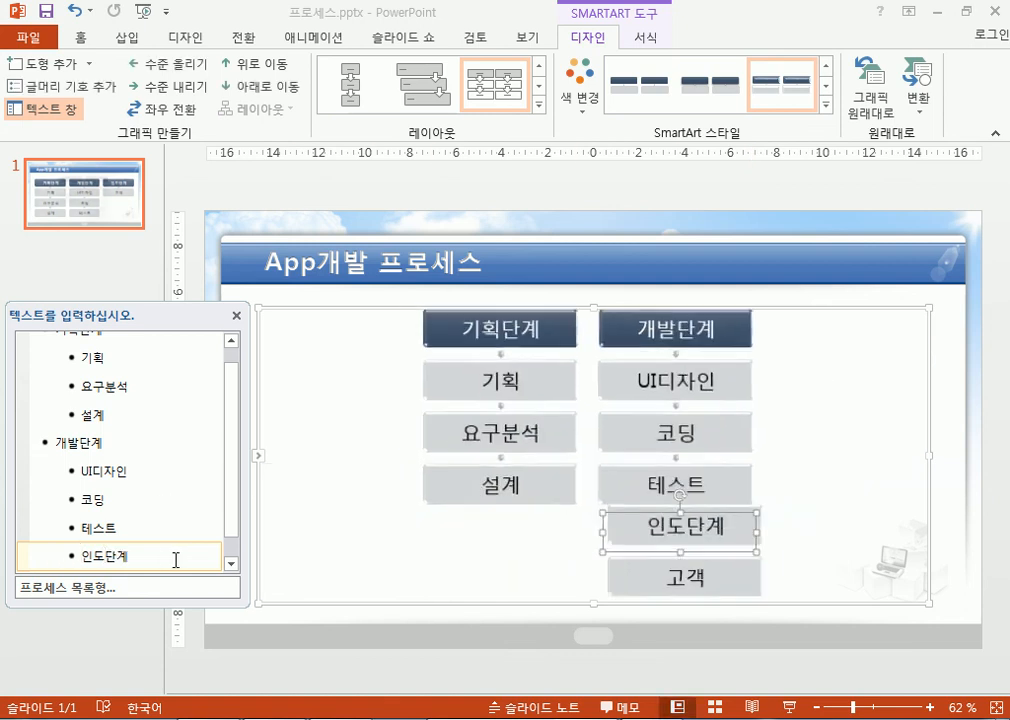
pyautogui.hotkey('alt', 'shift', 'Left')
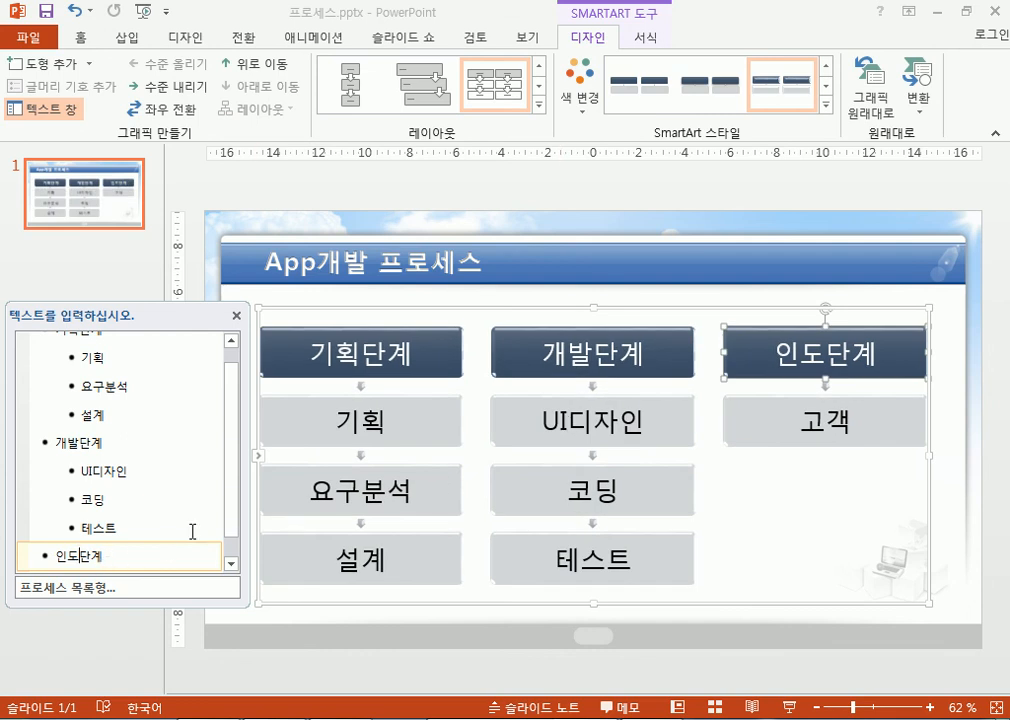
pyautogui.hotkey('alt', 'shift', 'Right')
pyautogui.hotkey('alt', 'shift', 'Left')
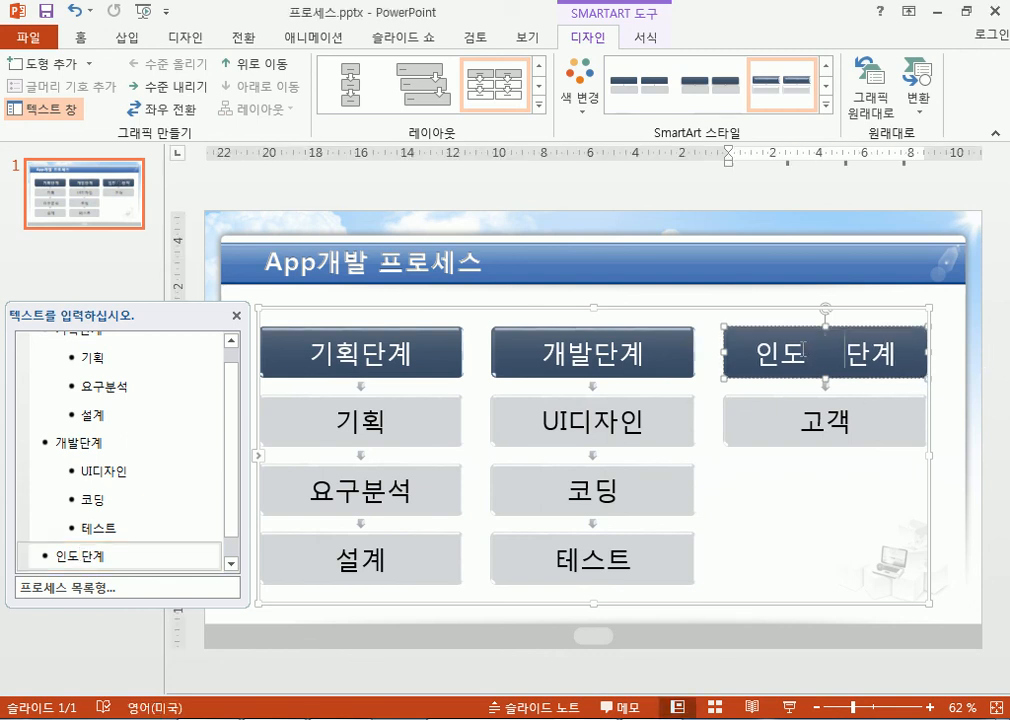
# Step: Remove the gap between 인도 and 단계 in the third top-level shape so it reads 인도단계
pyautogui.doubleClick(826, 356)
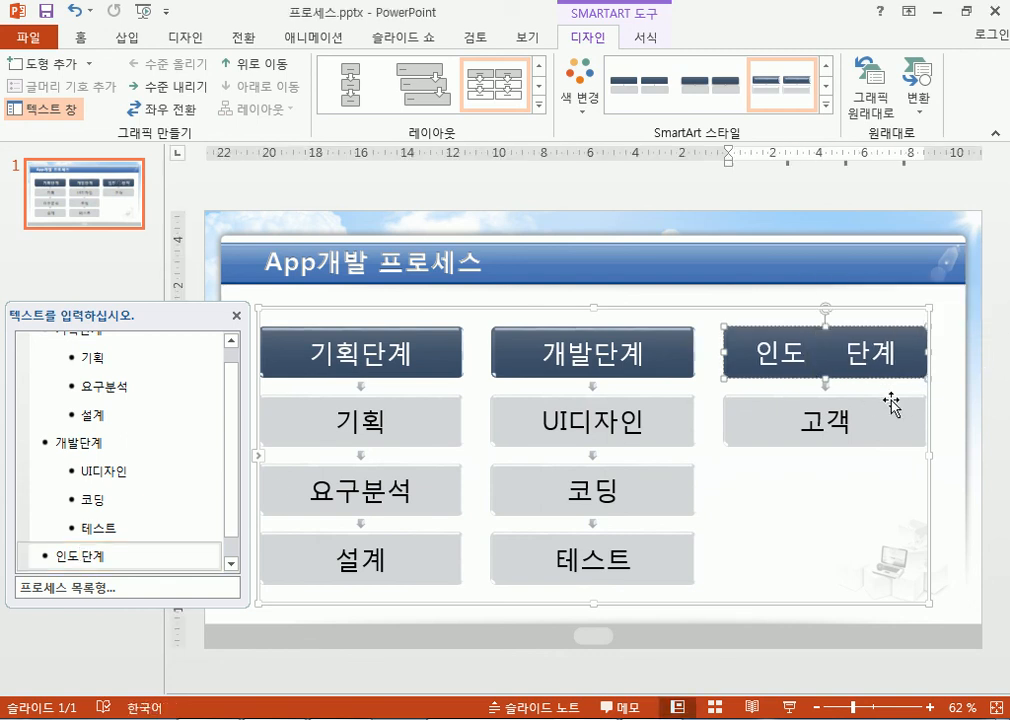
pyautogui.press('BackSpace')
pyautogui.press('BackSpace')
pyautogui.press('BackSpace')
pyautogui.press('BackSpace')
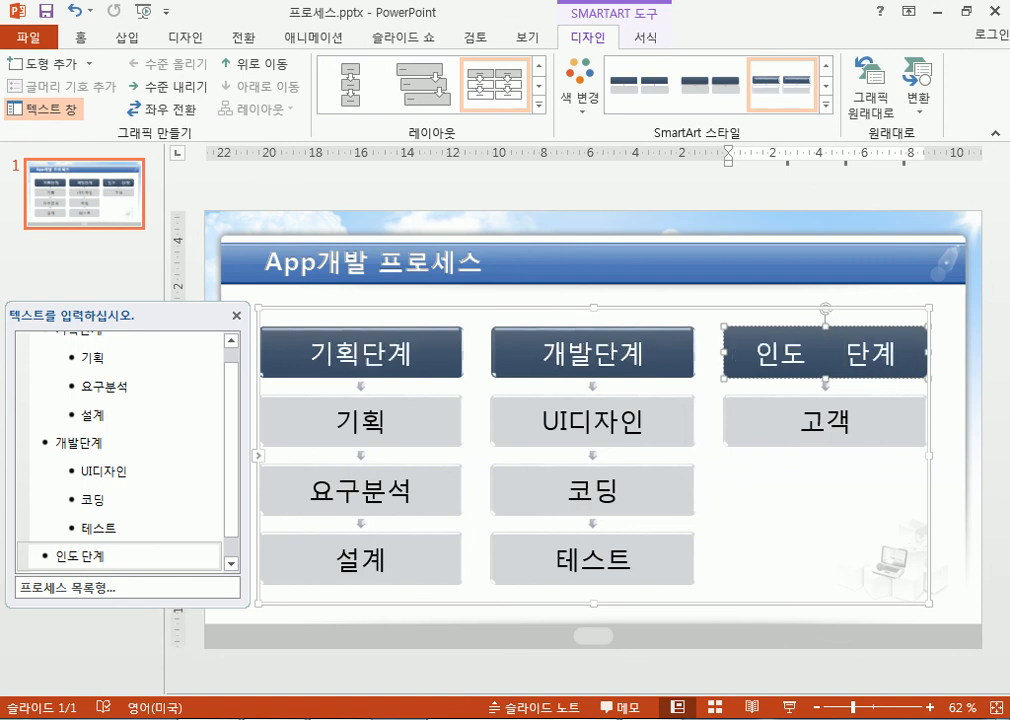
pyautogui.press('BackSpace')
pyautogui.press('BackSpace')
pyautogui.press('BackSpace')
pyautogui.press('BackSpace')
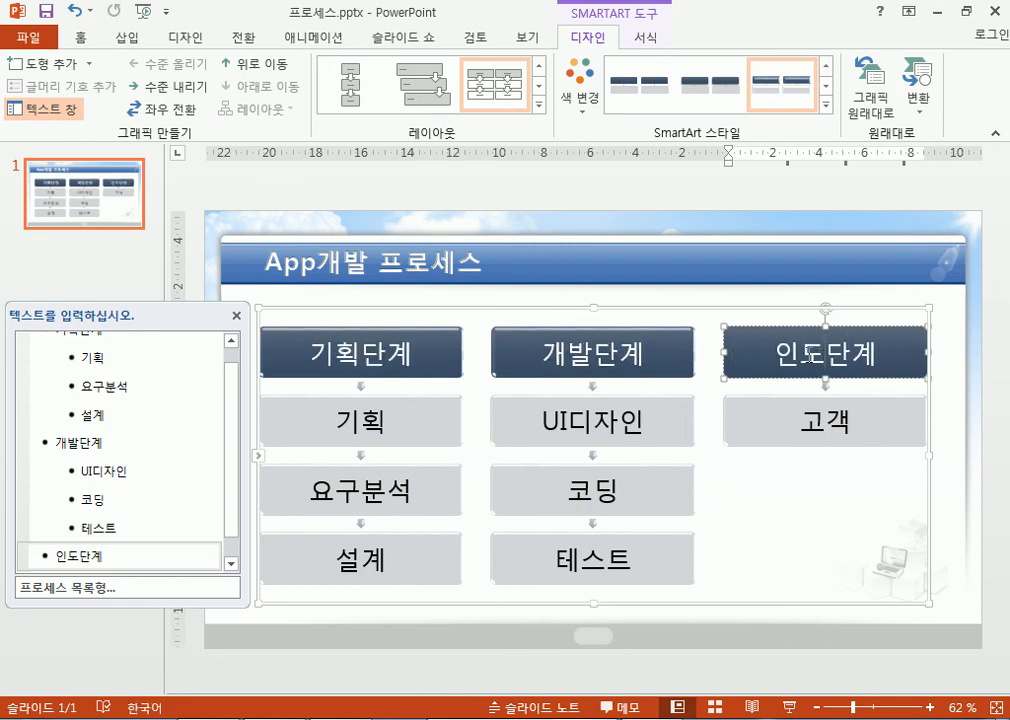
pyautogui.press('BackSpace')
# Step: Replace the sub-item text 고객 under 인도단계 with 통합테스트
pyautogui.click(48, 552)
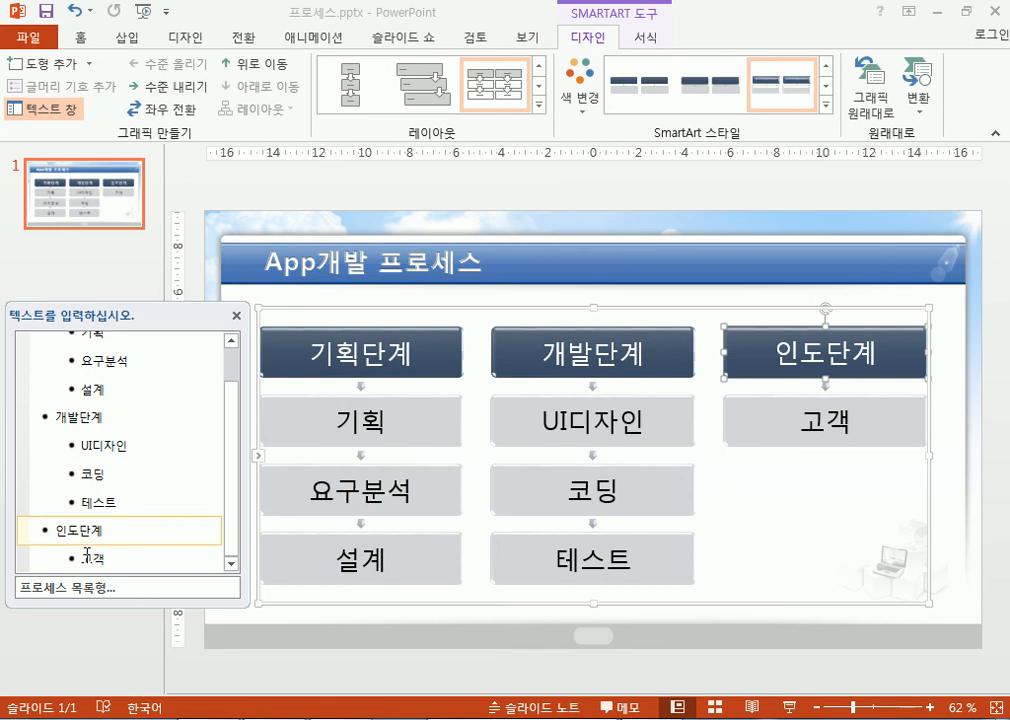
pyautogui.click(87, 555)
pyautogui.write('통합텟')
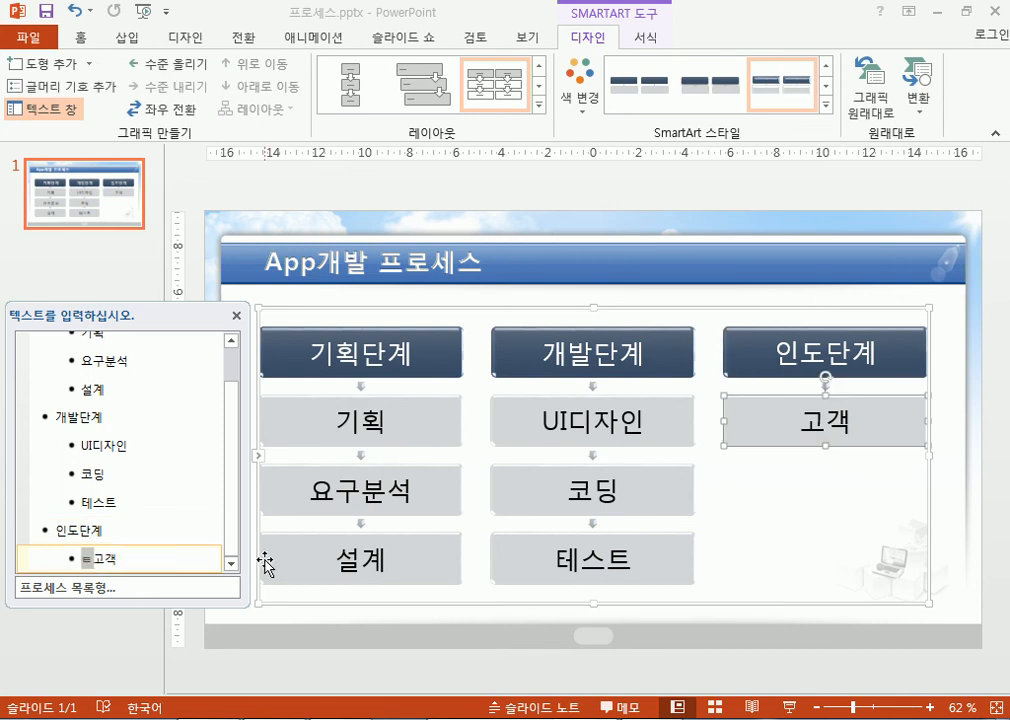
pyautogui.write('스트')
pyautogui.press('Delete')
pyautogui.press('Delete')
# Step: Add the sub-items 인도 and 운영/유지보수 below 통합테스트 and select 인도단계 in the outline
pyautogui.press('Return')
pyautogui.write('인도')
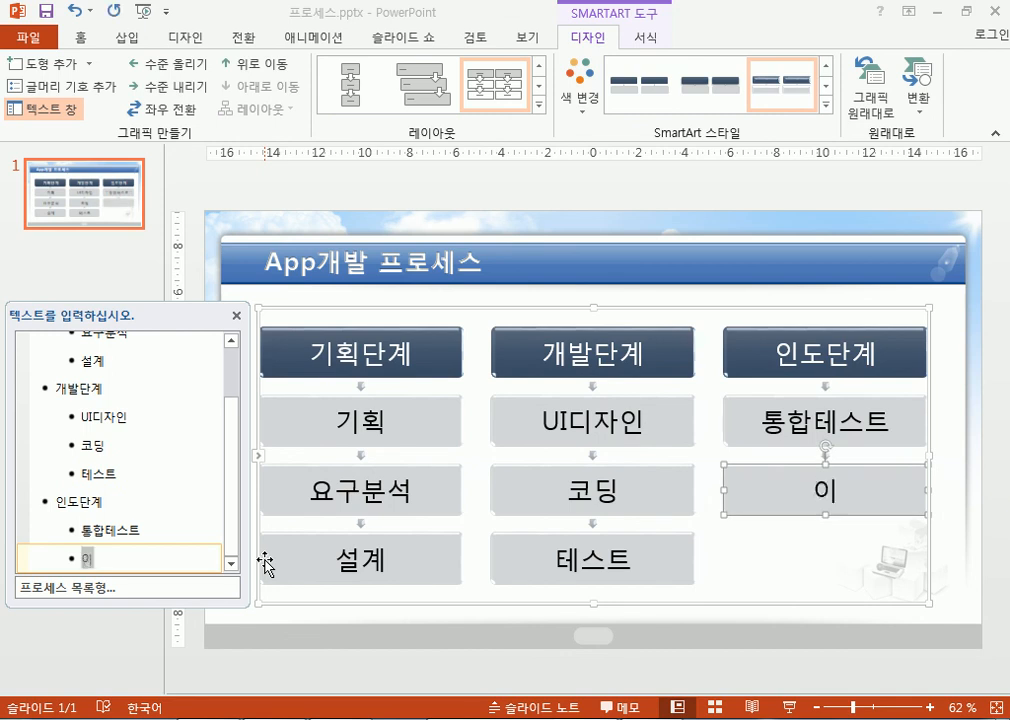
pyautogui.press('Return')
pyautogui.write('운ㅇ영/유지보수')
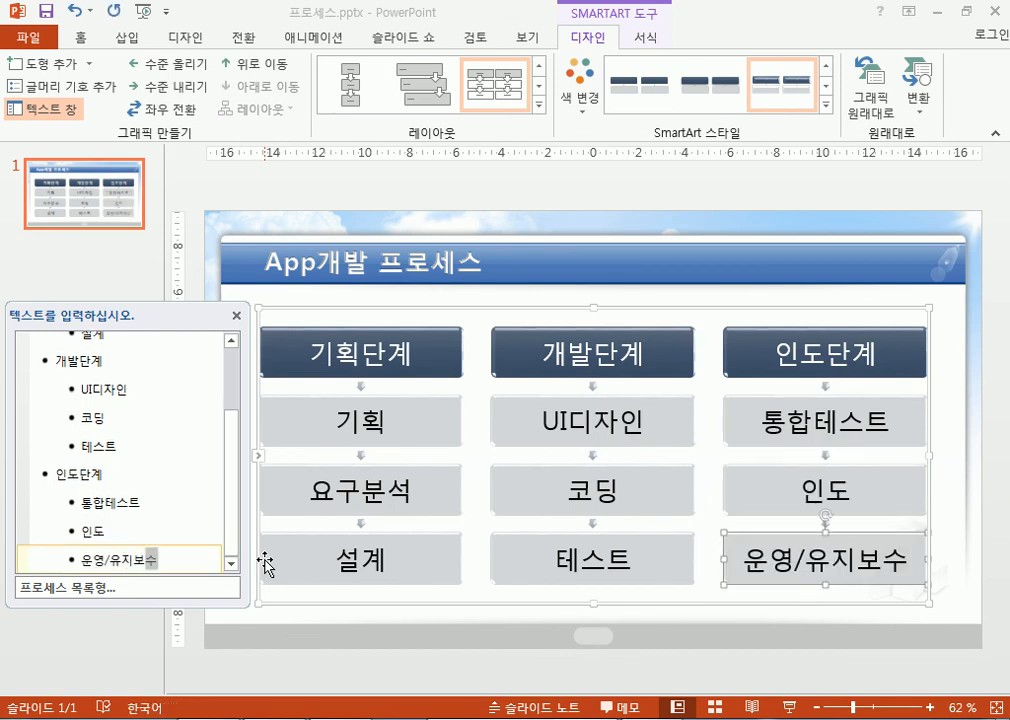
pyautogui.click(97, 479)
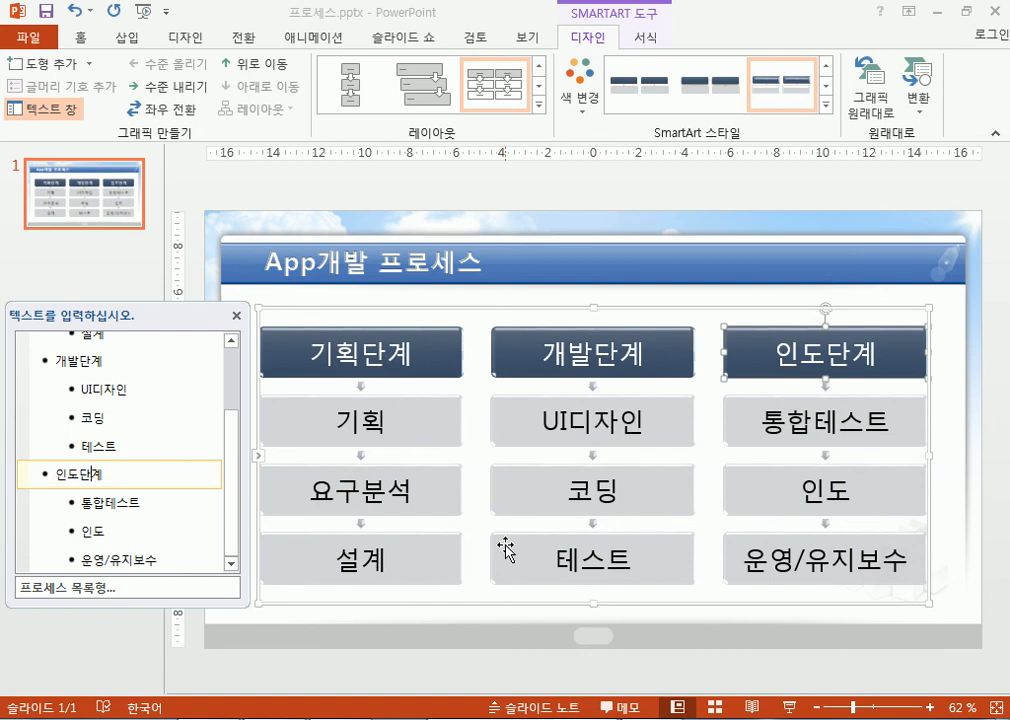
pyautogui.scroll(2, 233, 469)
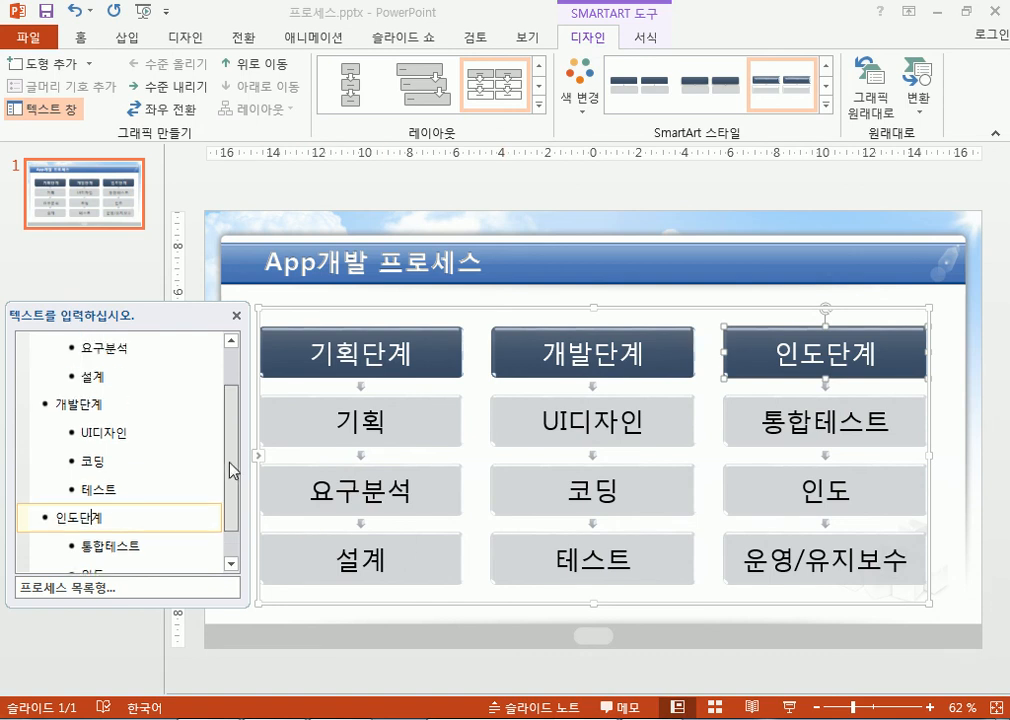
pyautogui.scroll(-2, 231, 407)
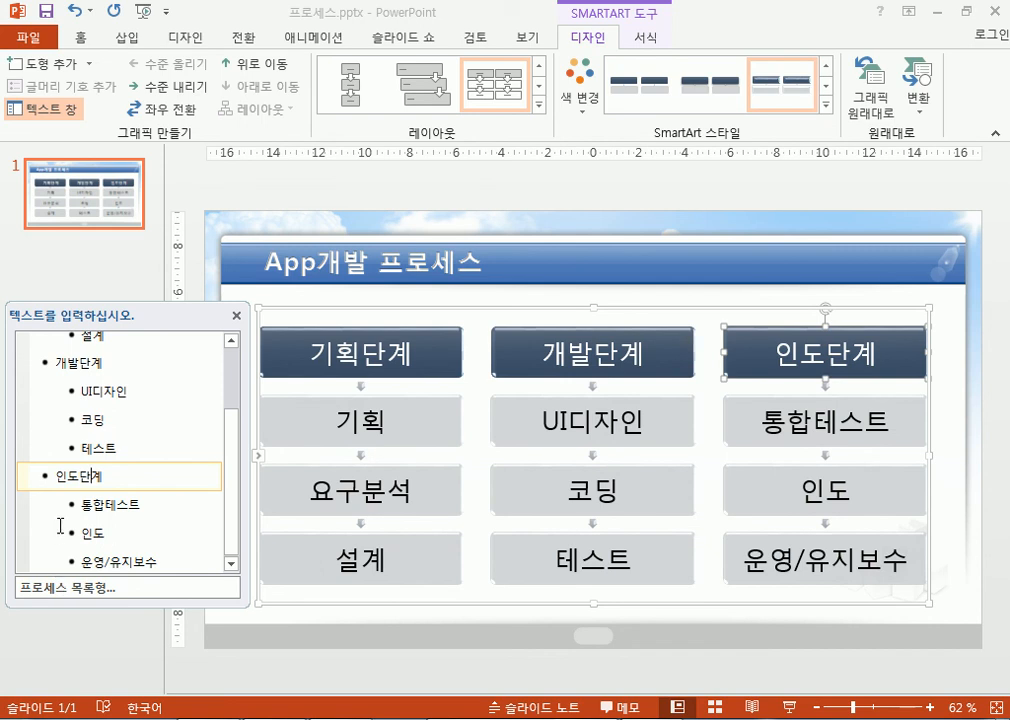
pyautogui.click(332, 631)
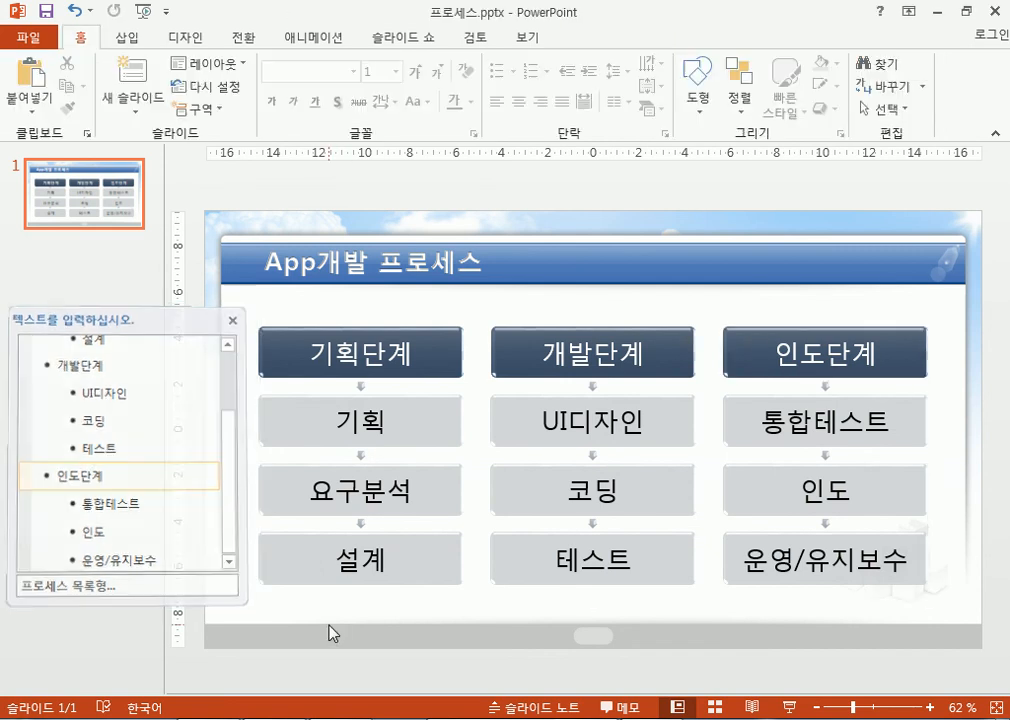
pyautogui.click(266, 458)
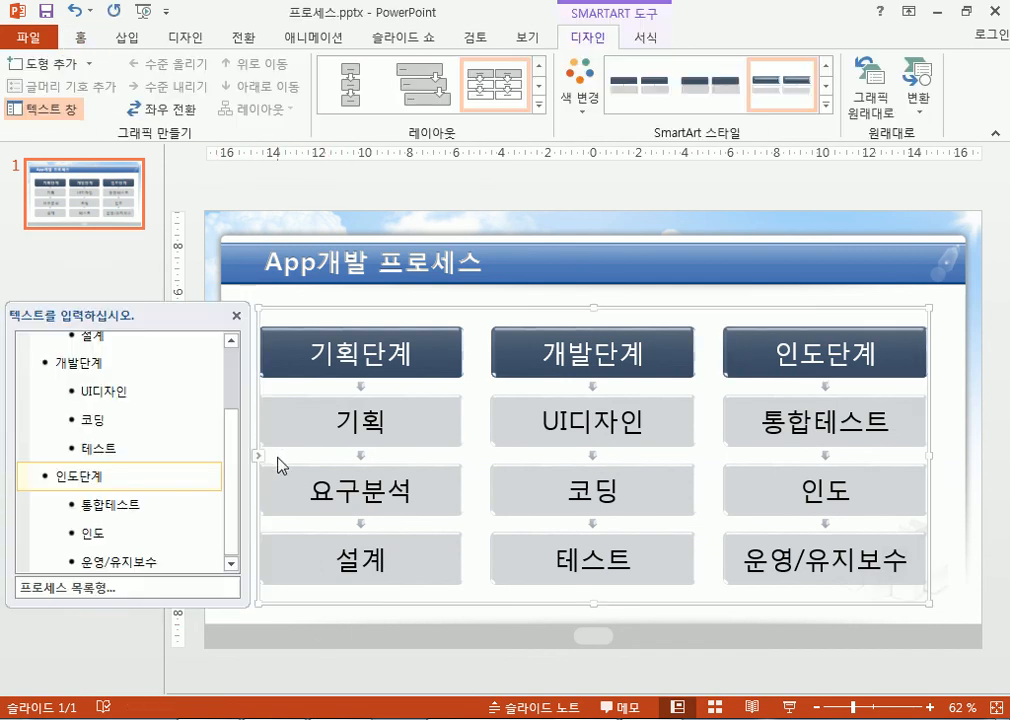
pyautogui.click(259, 462)
pyautogui.click(259, 462)
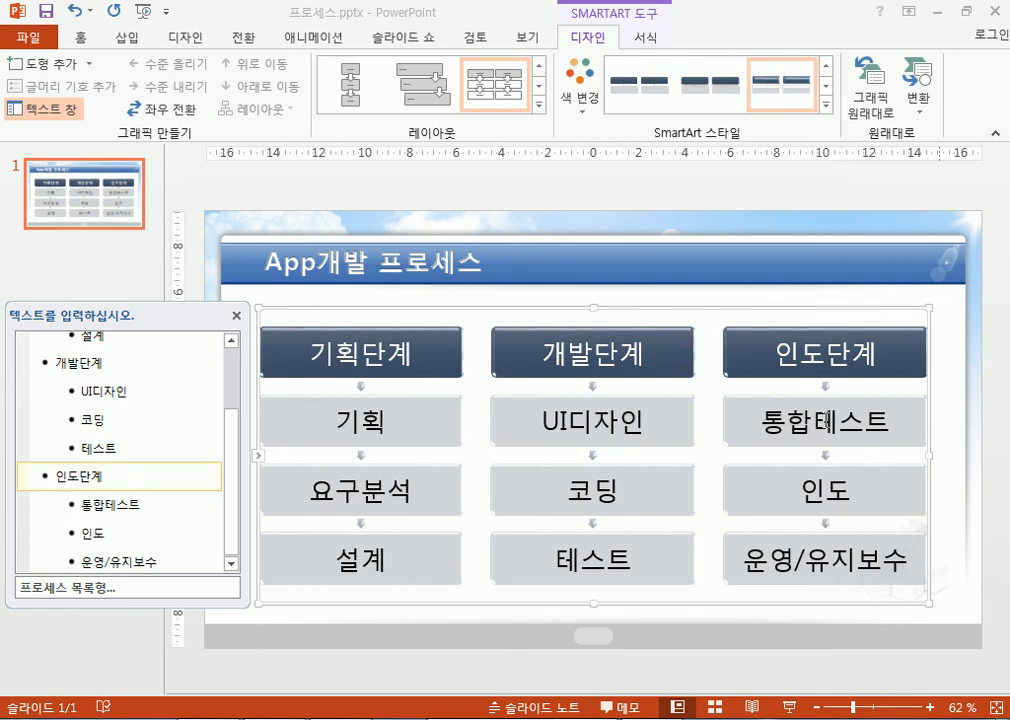
pyautogui.click(793, 357)
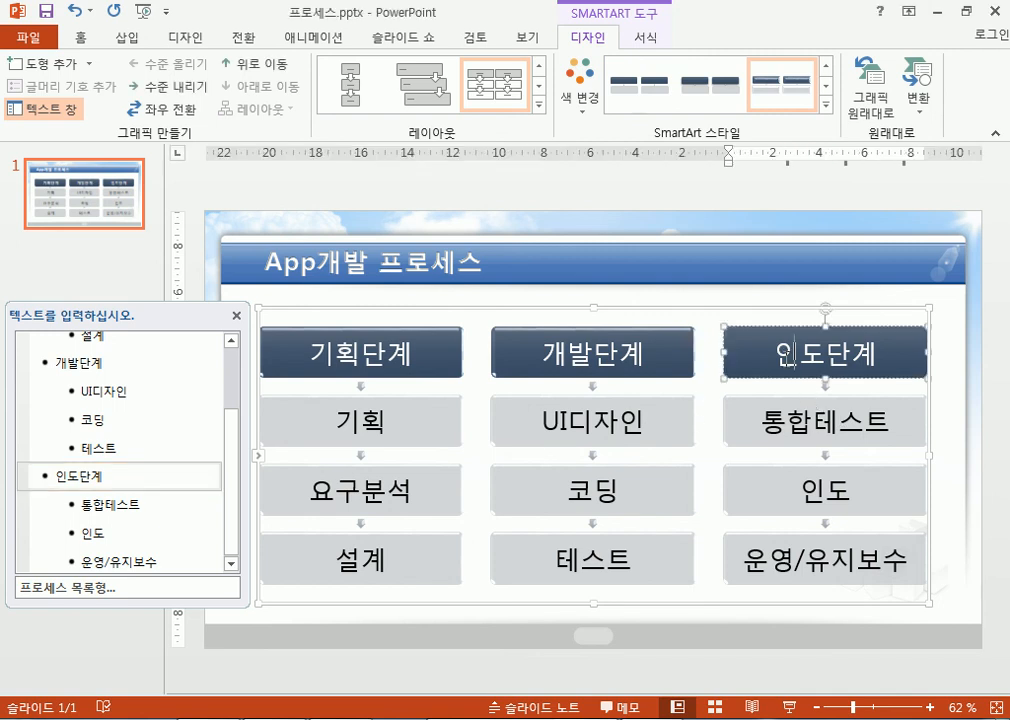
pyautogui.doubleClick(793, 357)
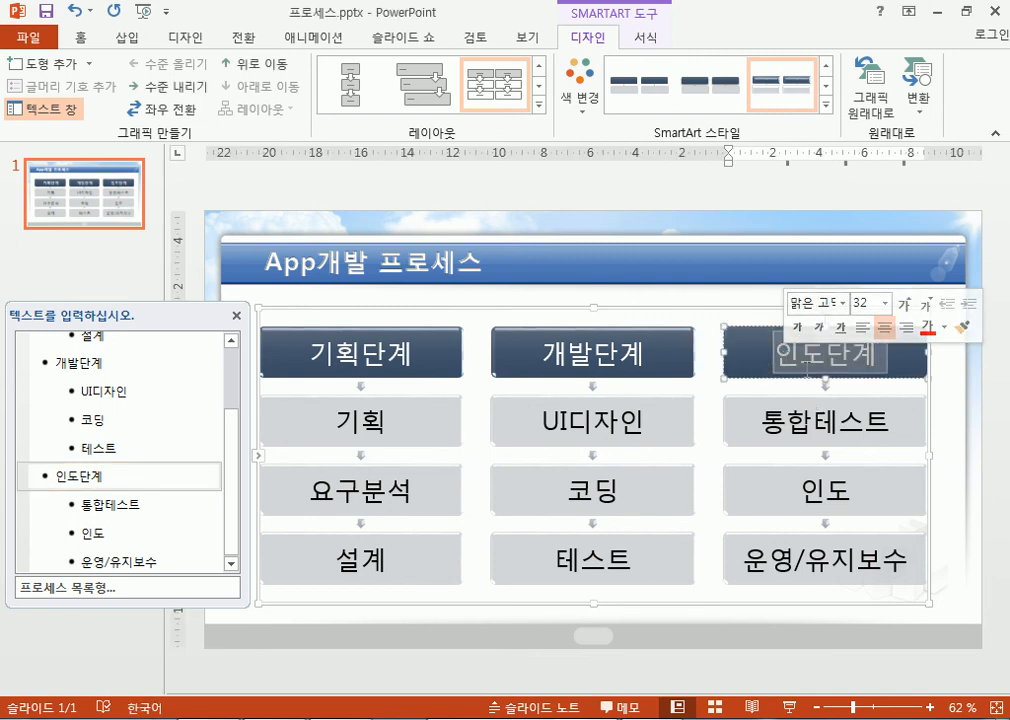
pyautogui.rightClick(812, 357)
pyautogui.press('Escape')
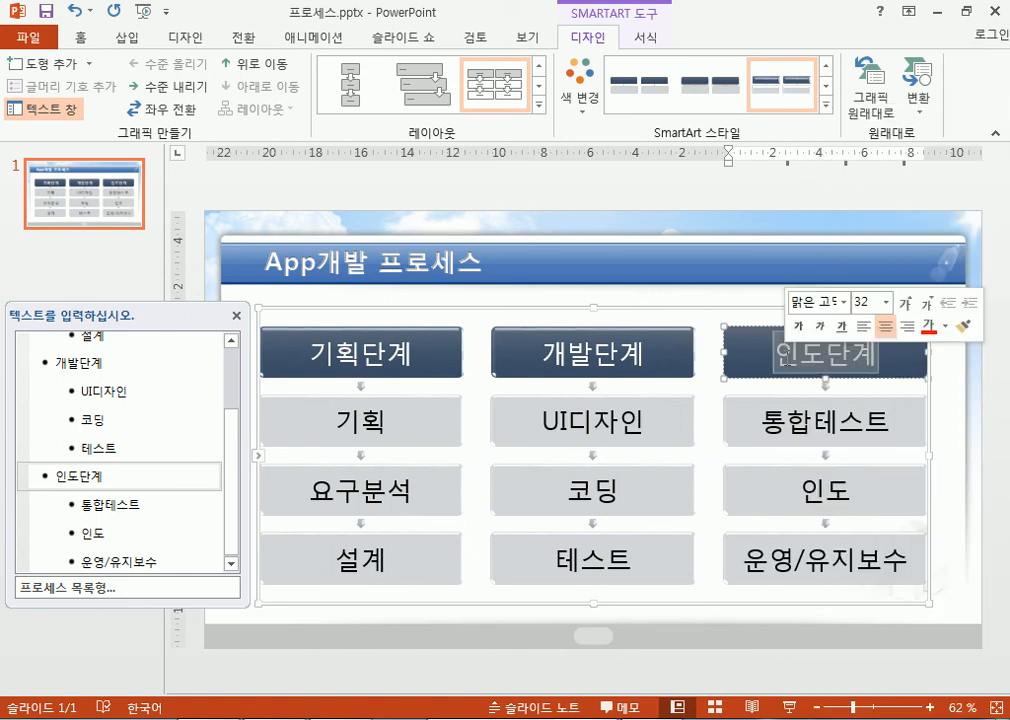
pyautogui.click(128, 38)
pyautogui.click(476, 86)
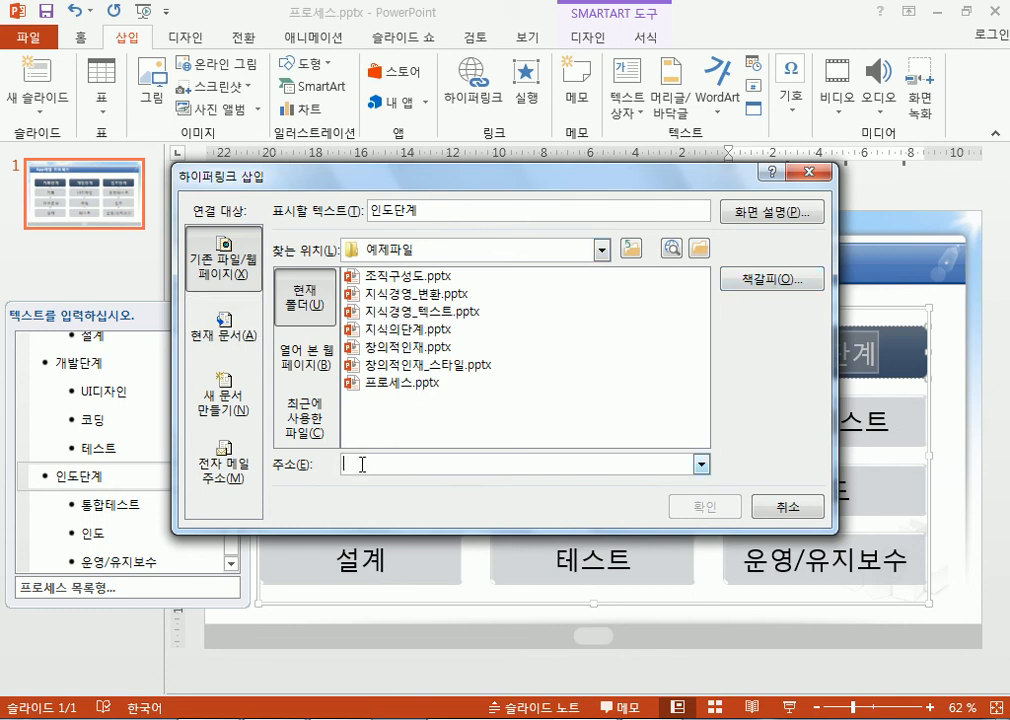
pyautogui.write('ㅈ')
pyautogui.press('BackSpace')
pyautogui.write('www.naver.com')
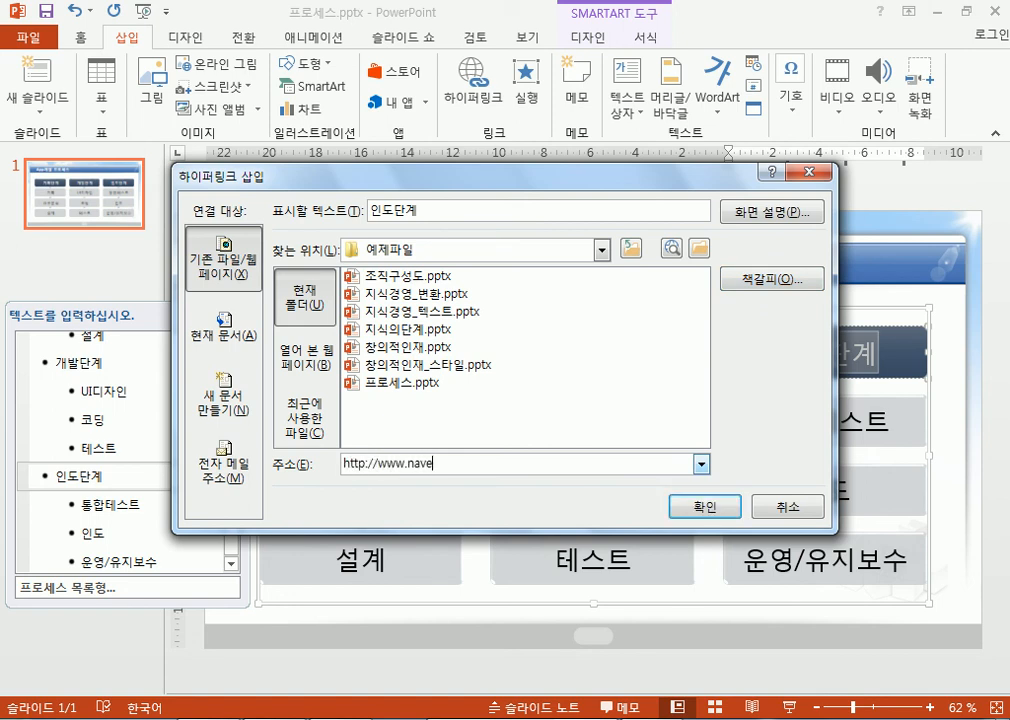
pyautogui.click(706, 507)
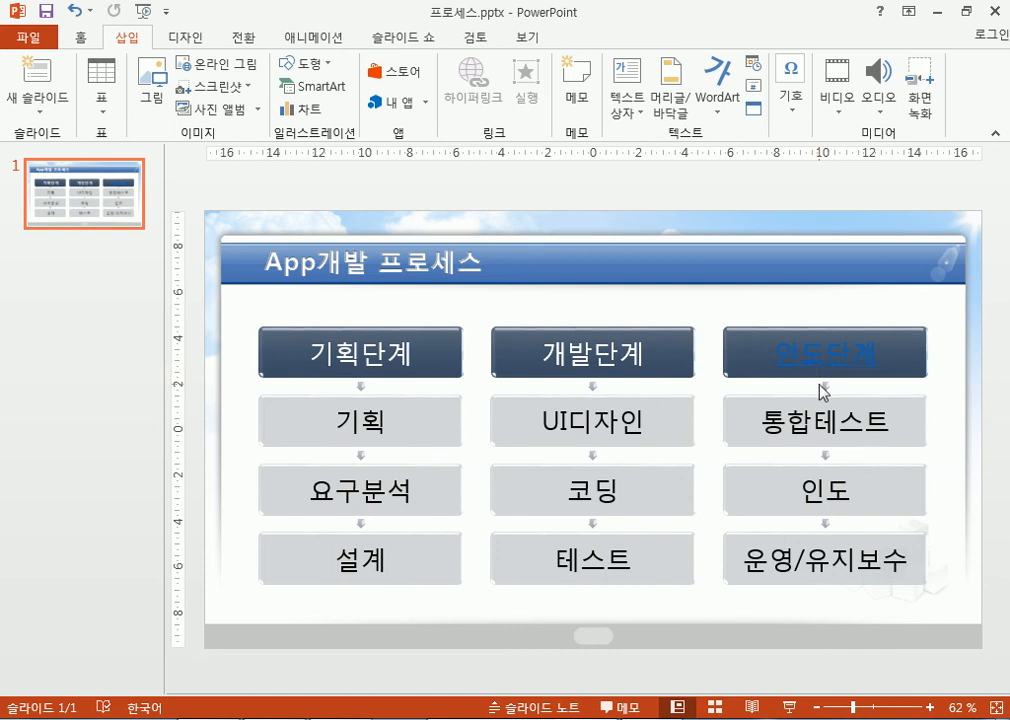
pyautogui.click(793, 363)
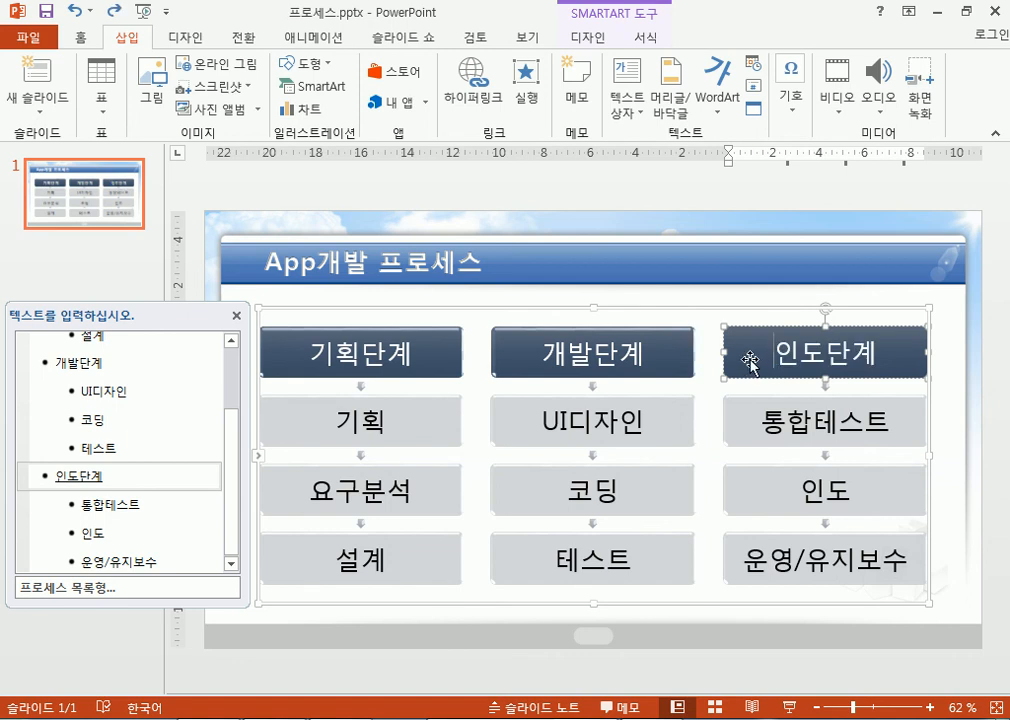
pyautogui.click(750, 365)
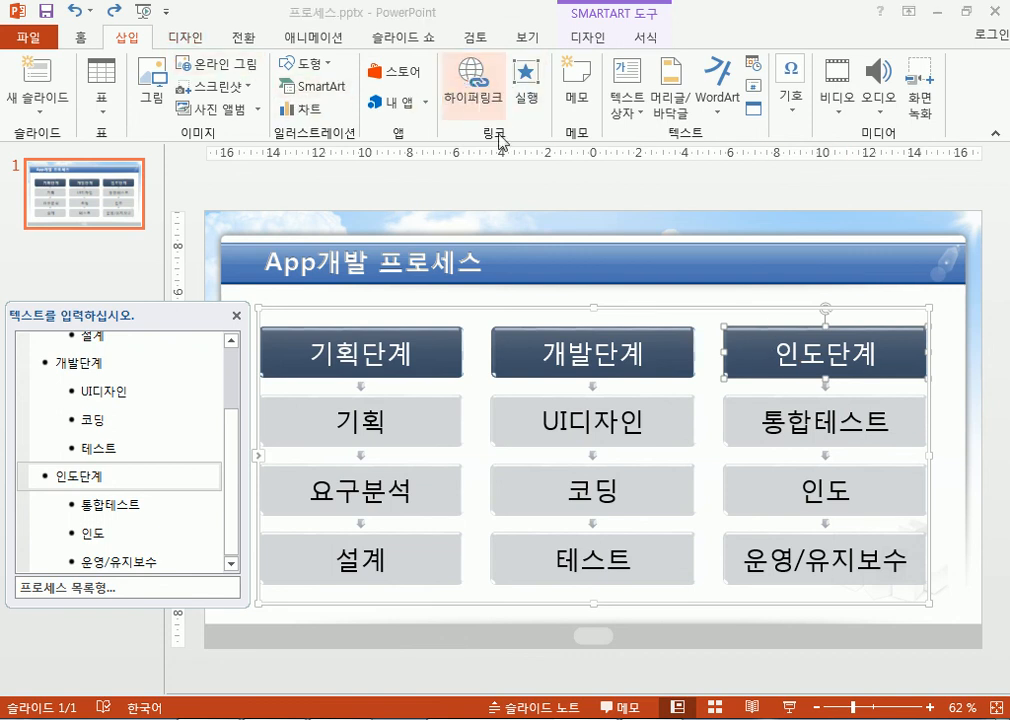
pyautogui.click(490, 105)
pyautogui.write('www.naver.com')
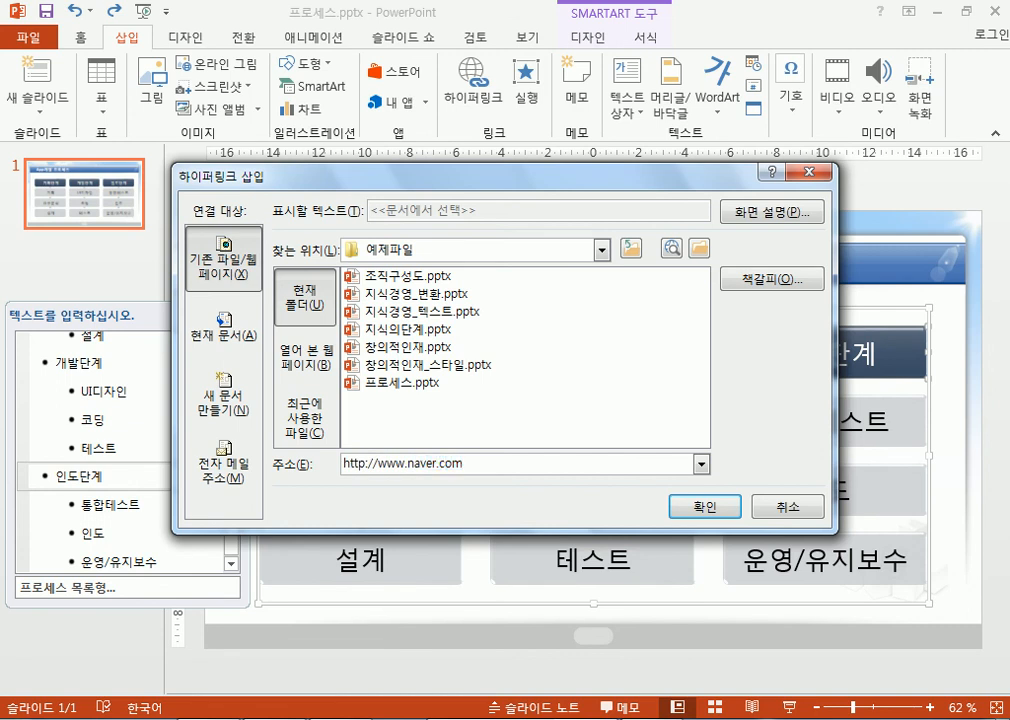
pyautogui.click(705, 508)
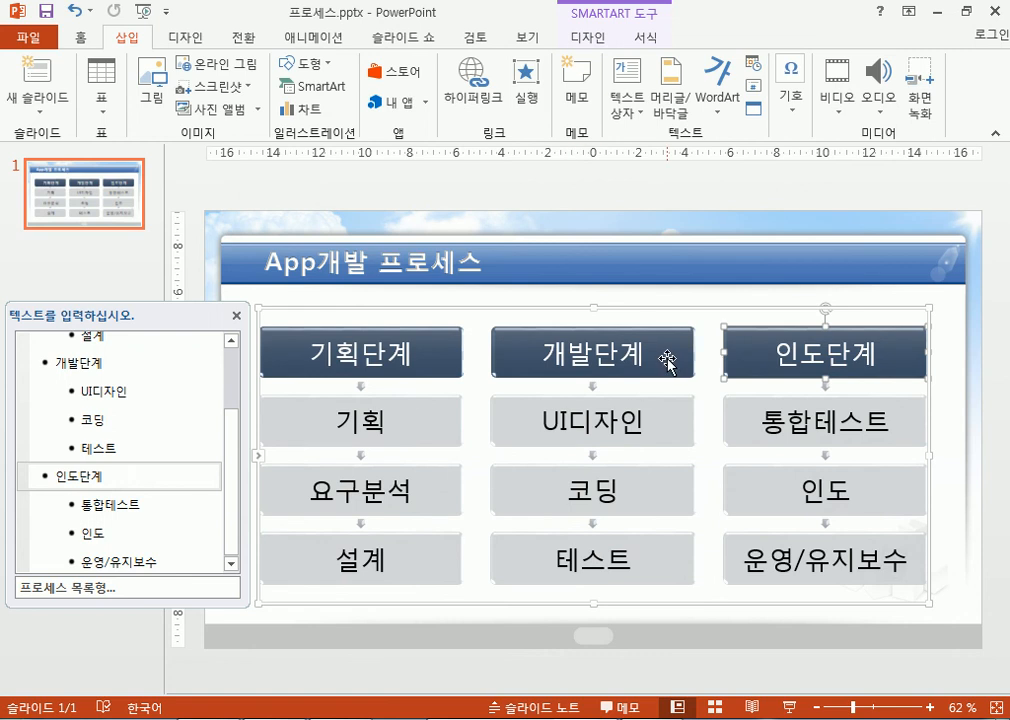
# Step: Test the 인도단계 shape's link in the slide show, close the NAVER page and return to editing
pyautogui.press('F5')
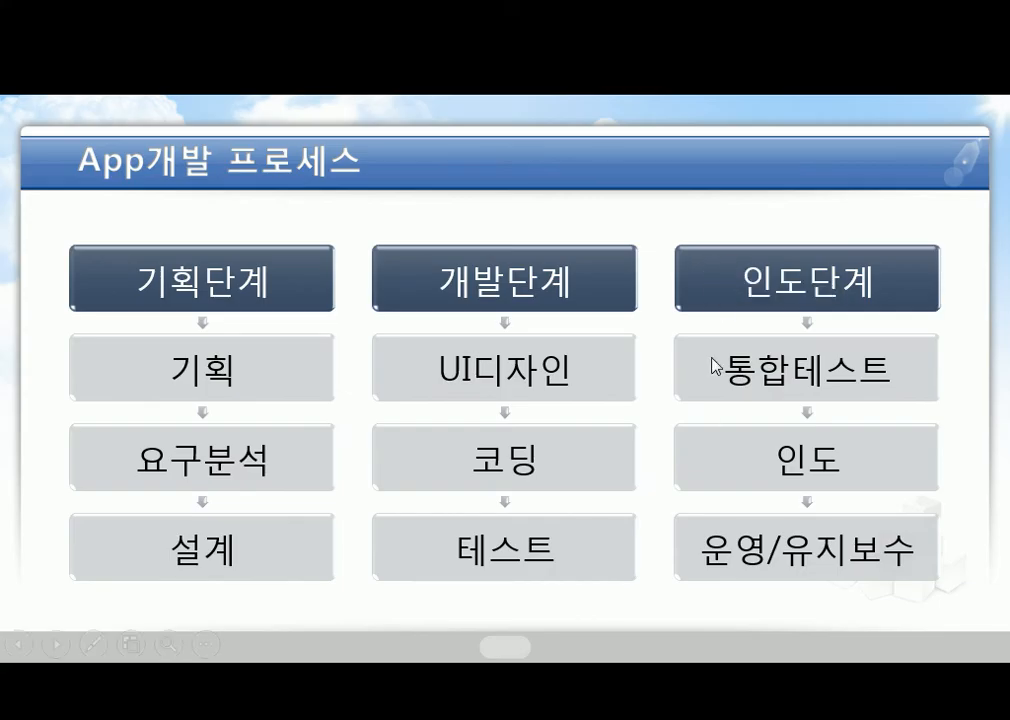
pyautogui.click(712, 287)
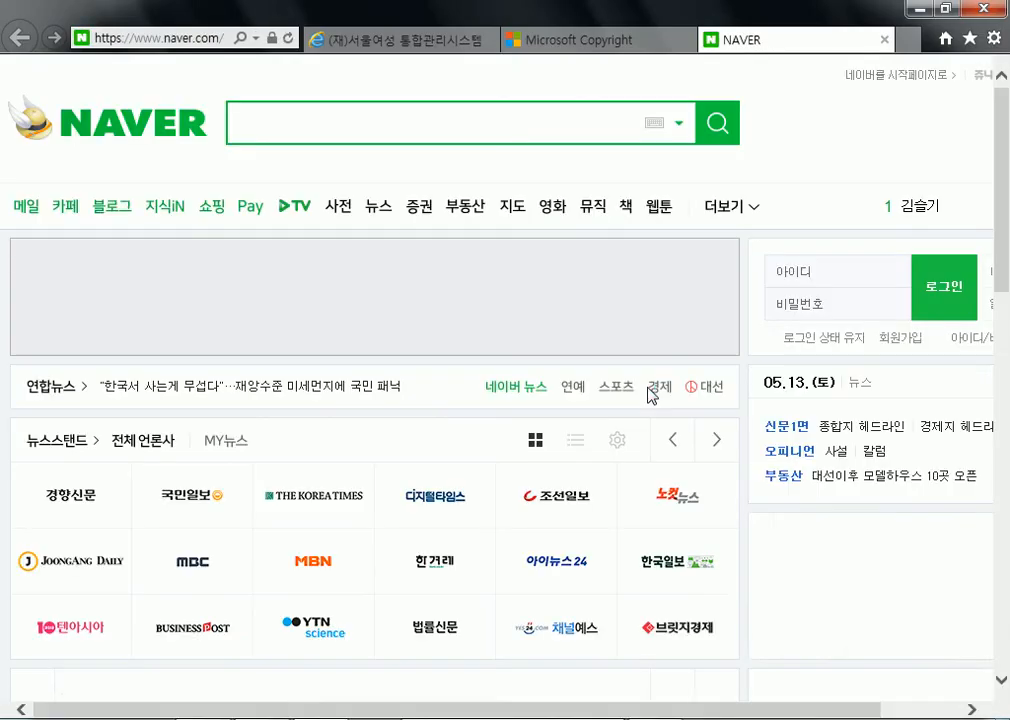
pyautogui.click(884, 39)
pyautogui.click(918, 9)
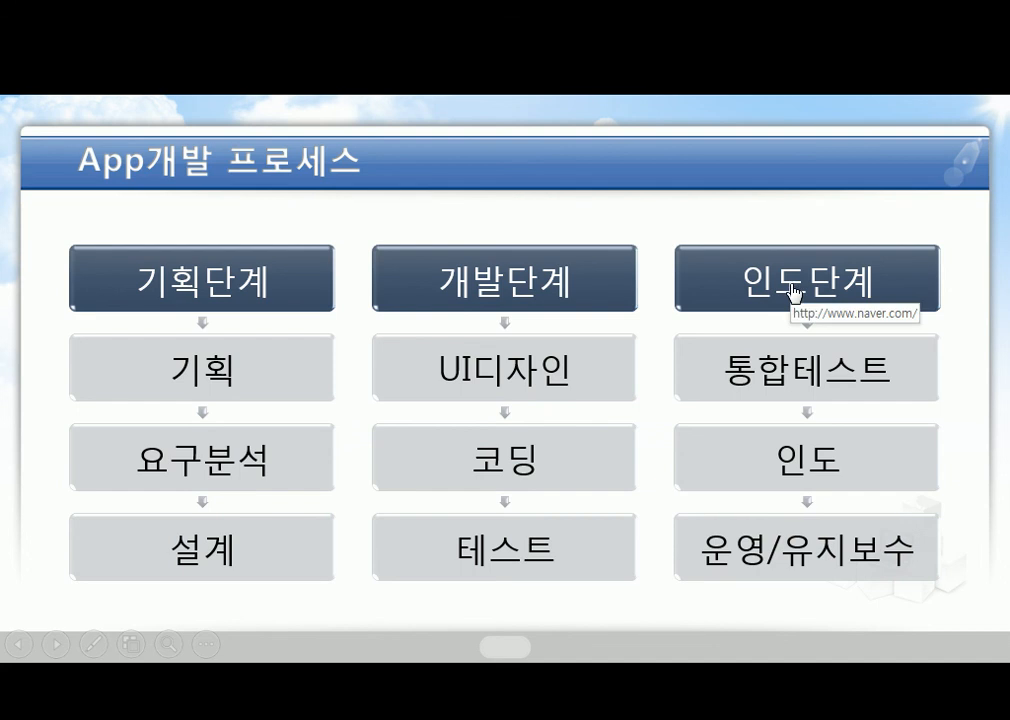
pyautogui.press('Escape')
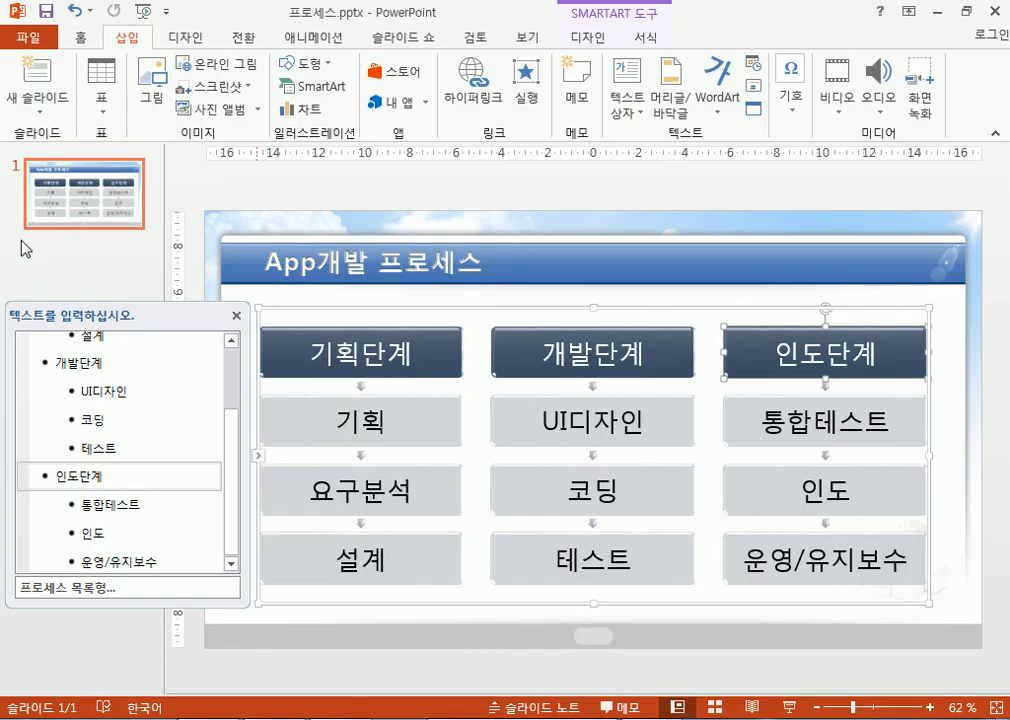
pyautogui.click(132, 319)
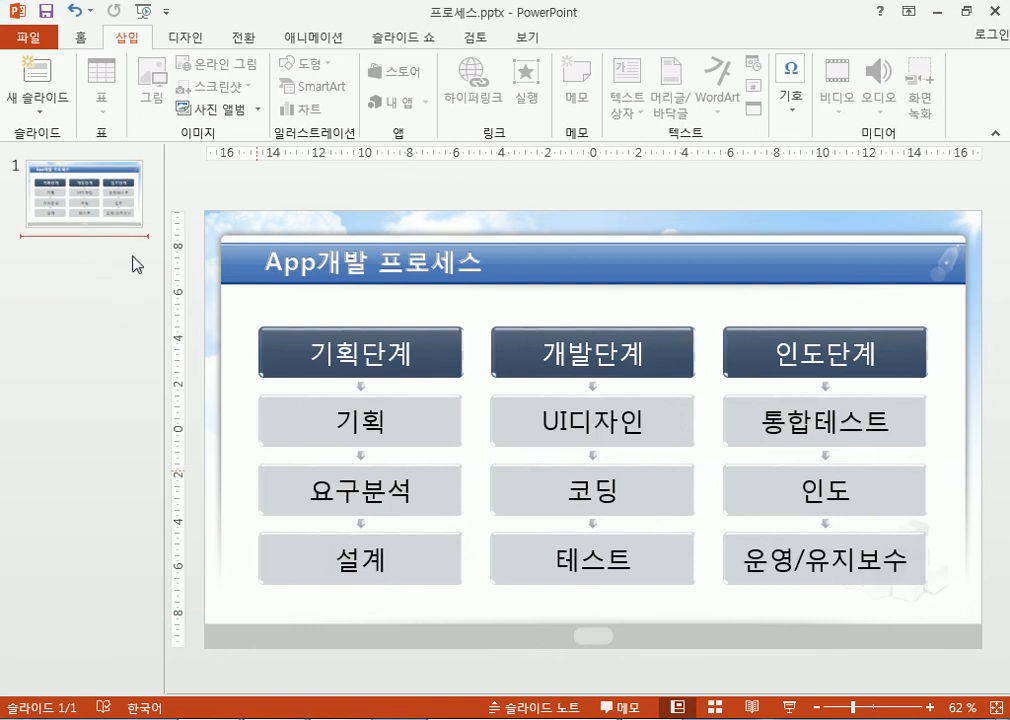
pyautogui.click(685, 355)
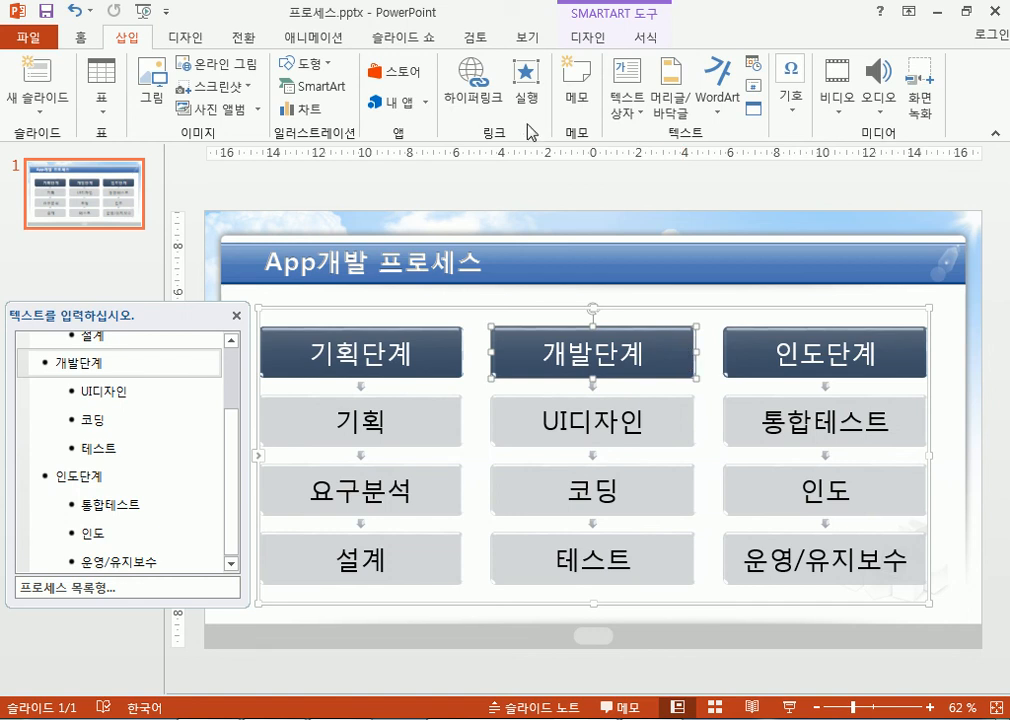
pyautogui.click(482, 90)
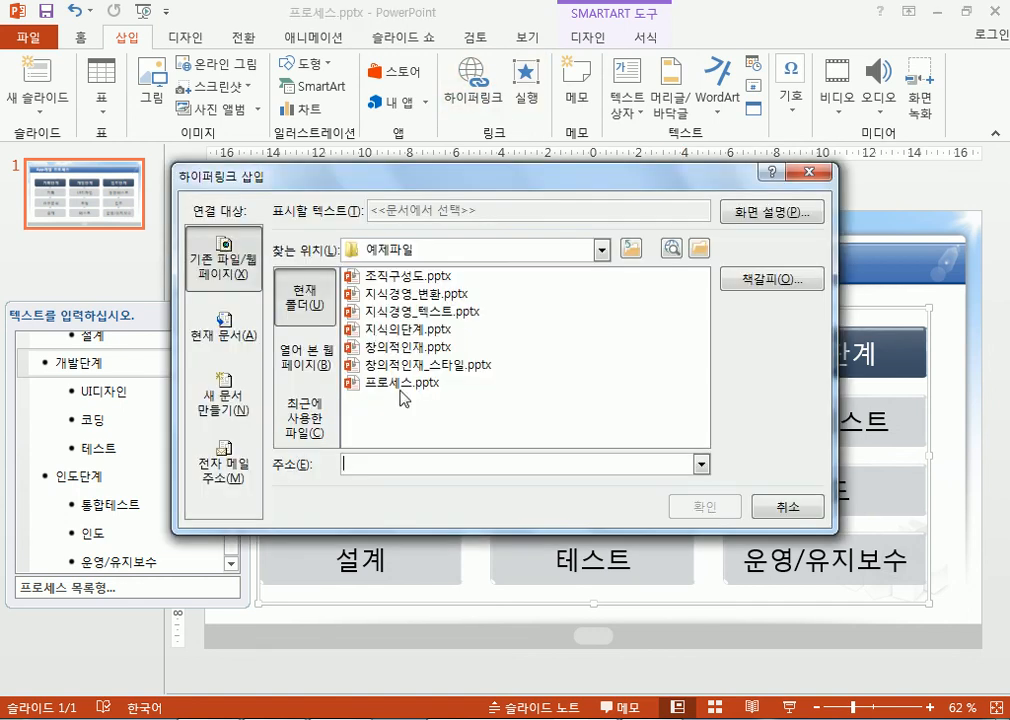
pyautogui.press('Escape')
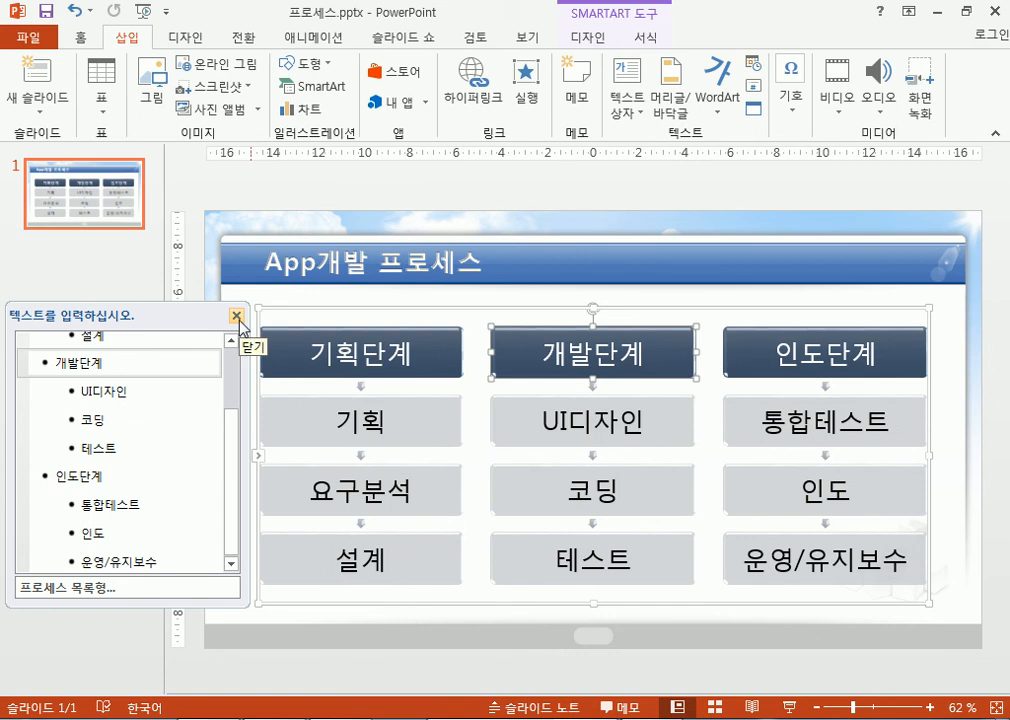
# Step: Examine the file types for saving the presentation under another name, cancel the save, and view the sharing and export options
pyautogui.click(28, 38)
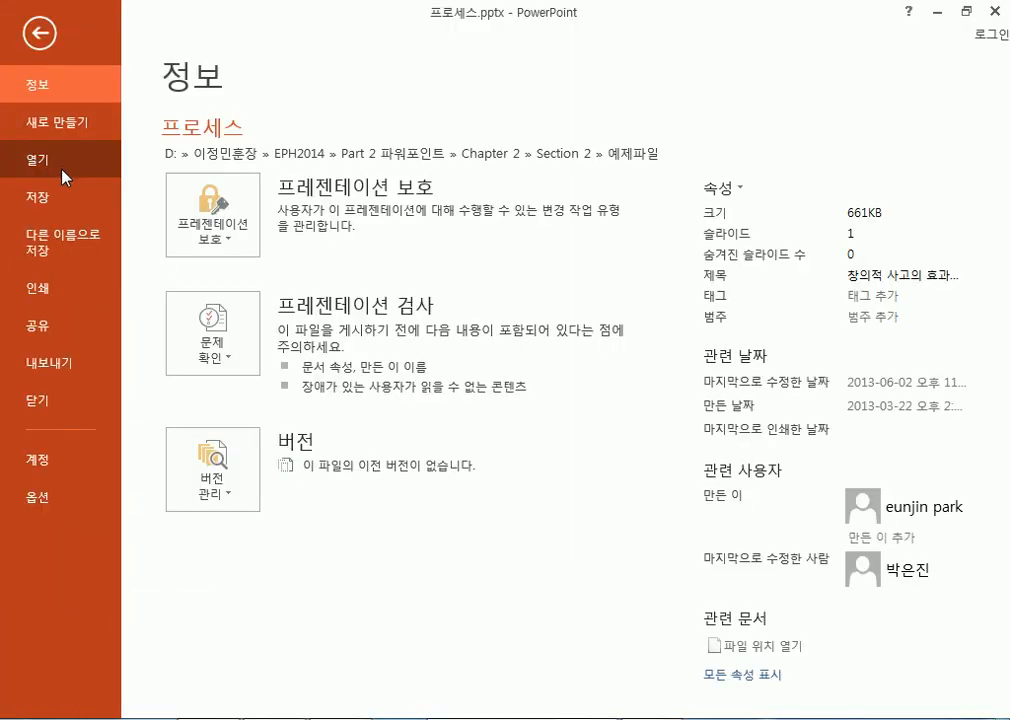
pyautogui.click(64, 240)
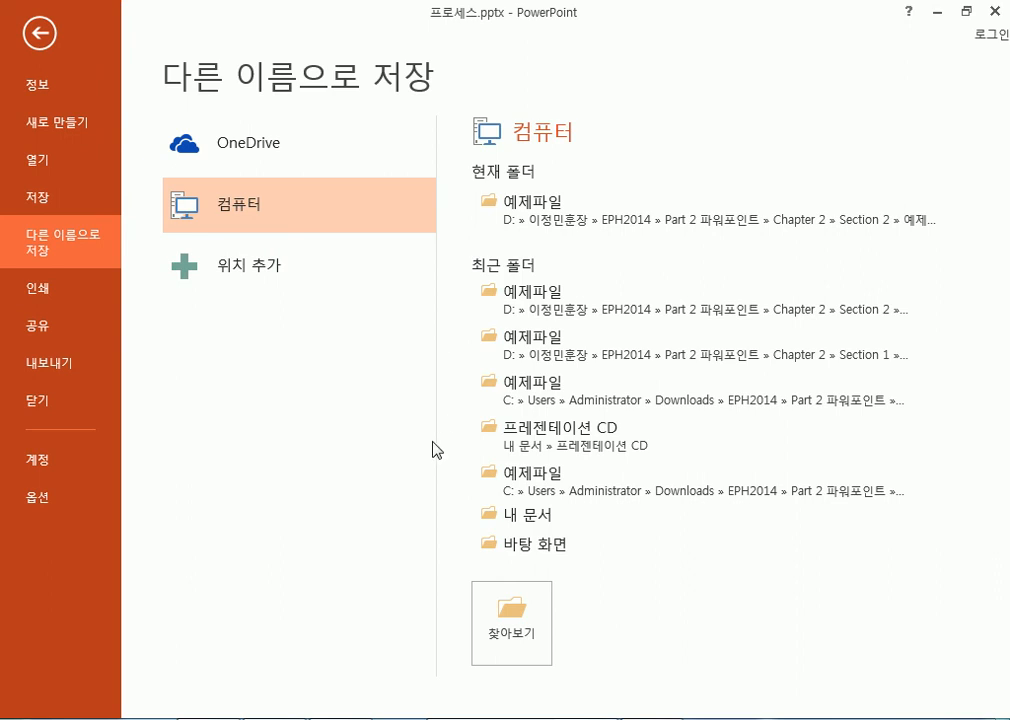
pyautogui.click(516, 652)
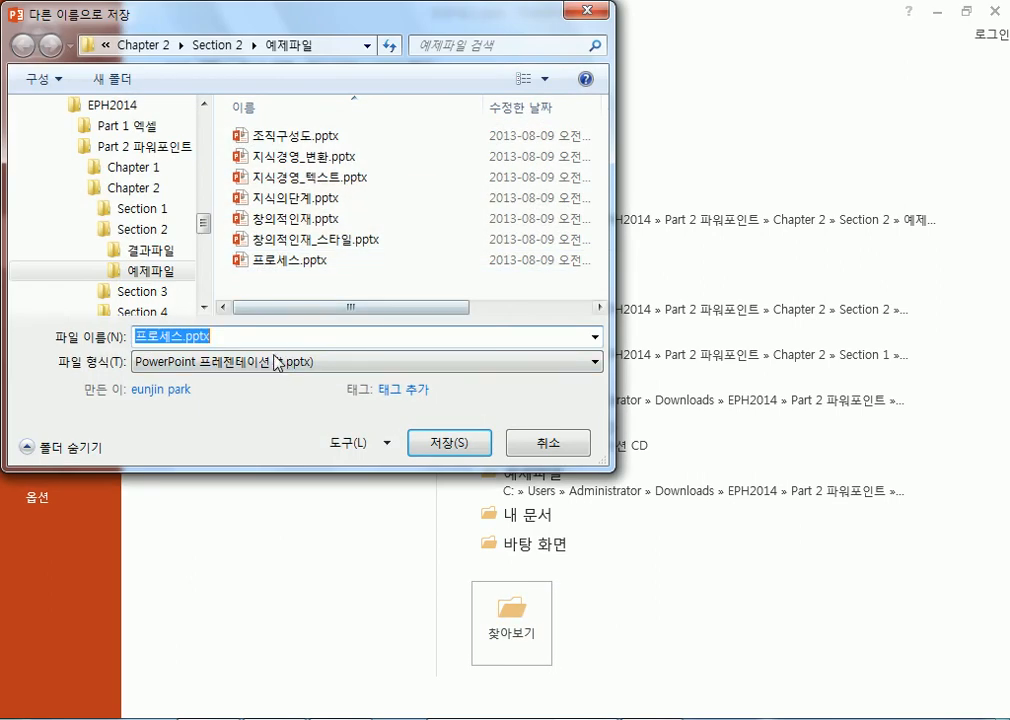
pyautogui.click(277, 362)
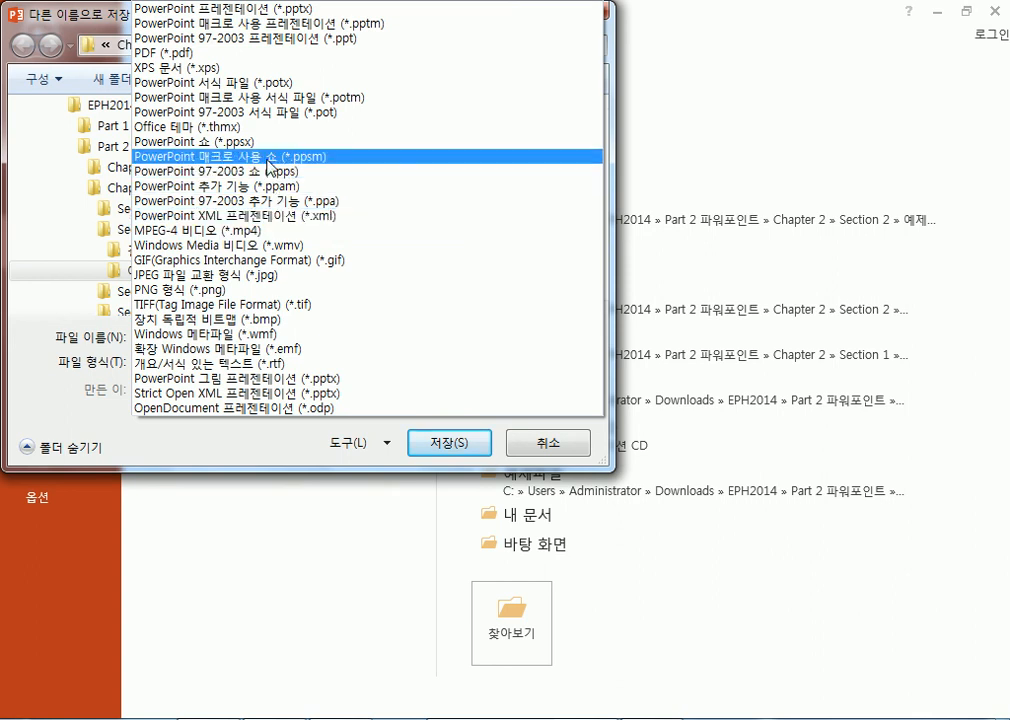
pyautogui.click(200, 8)
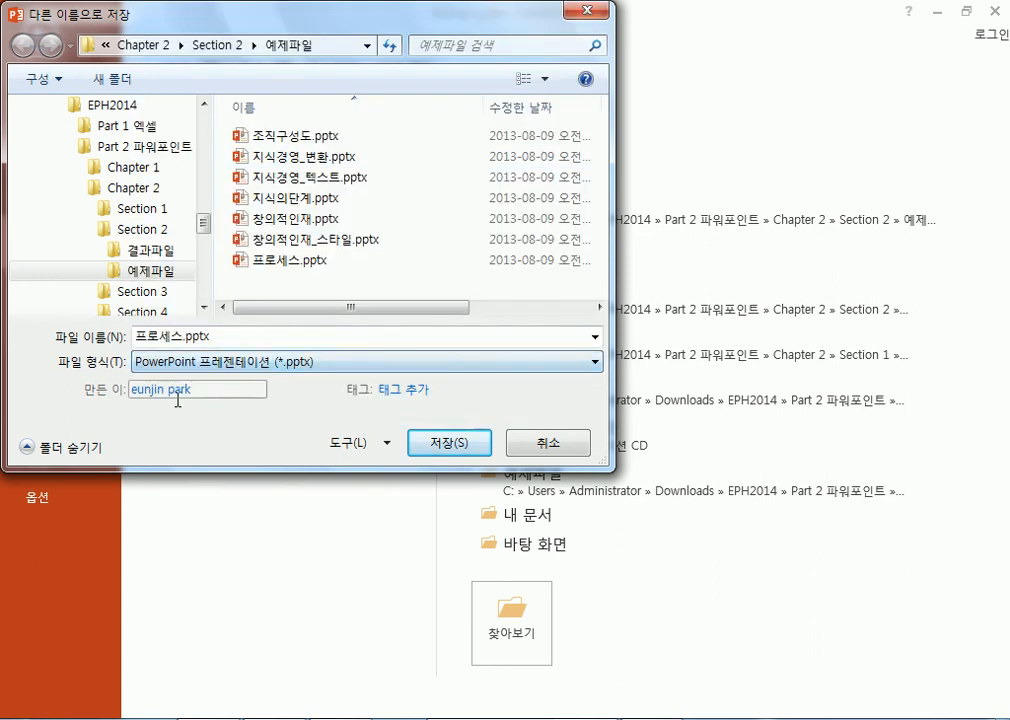
pyautogui.press('Escape')
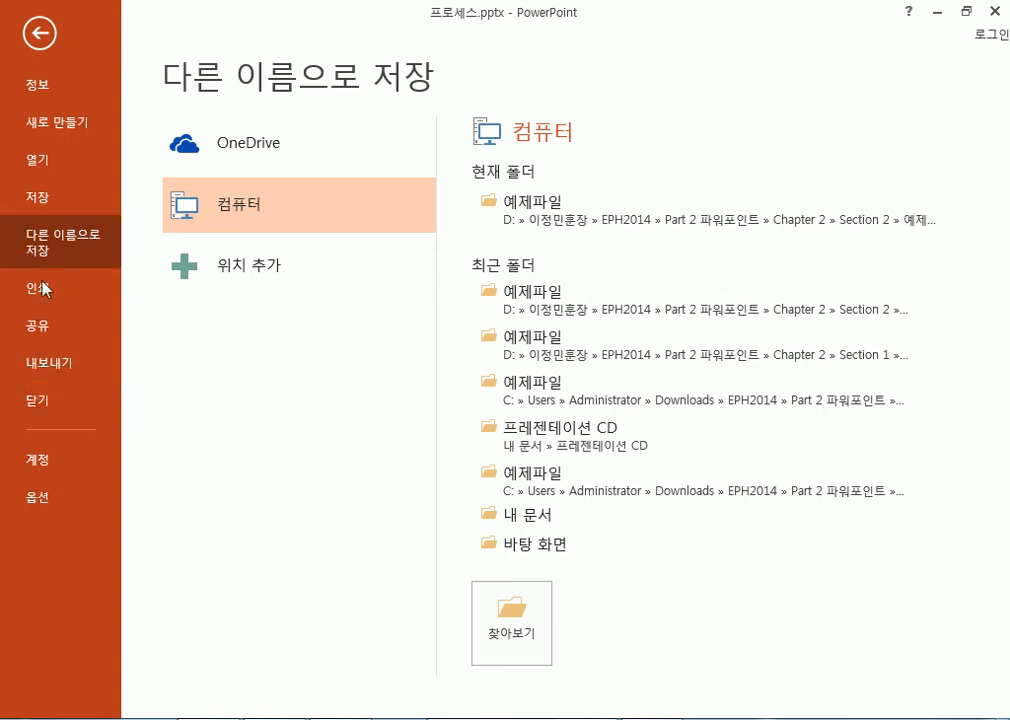
pyautogui.click(40, 338)
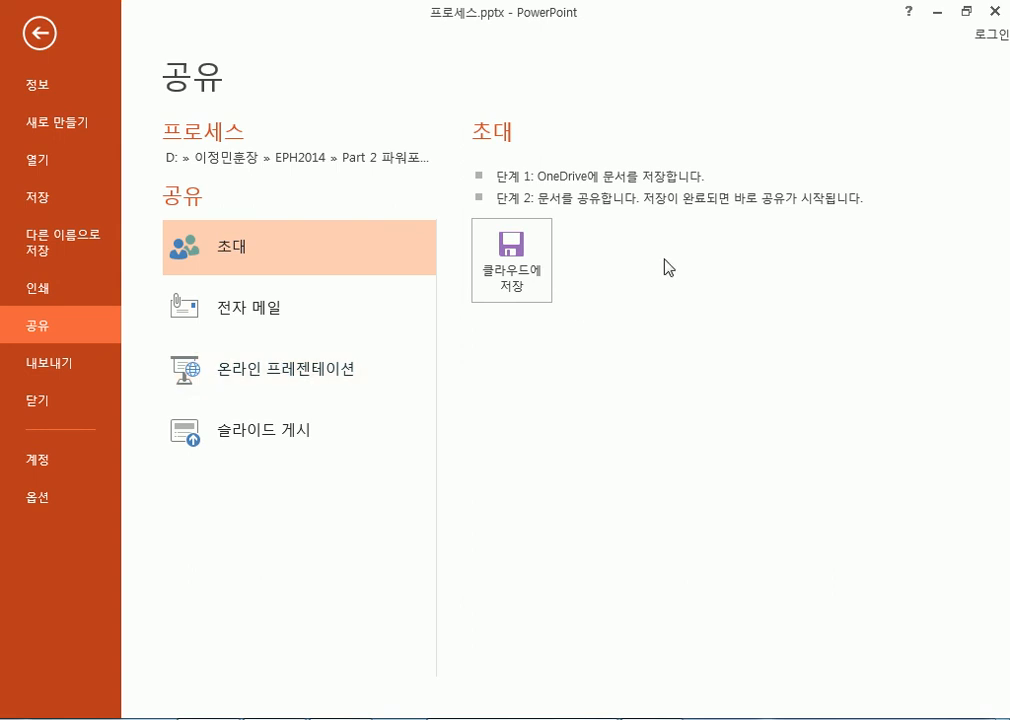
pyautogui.click(61, 370)
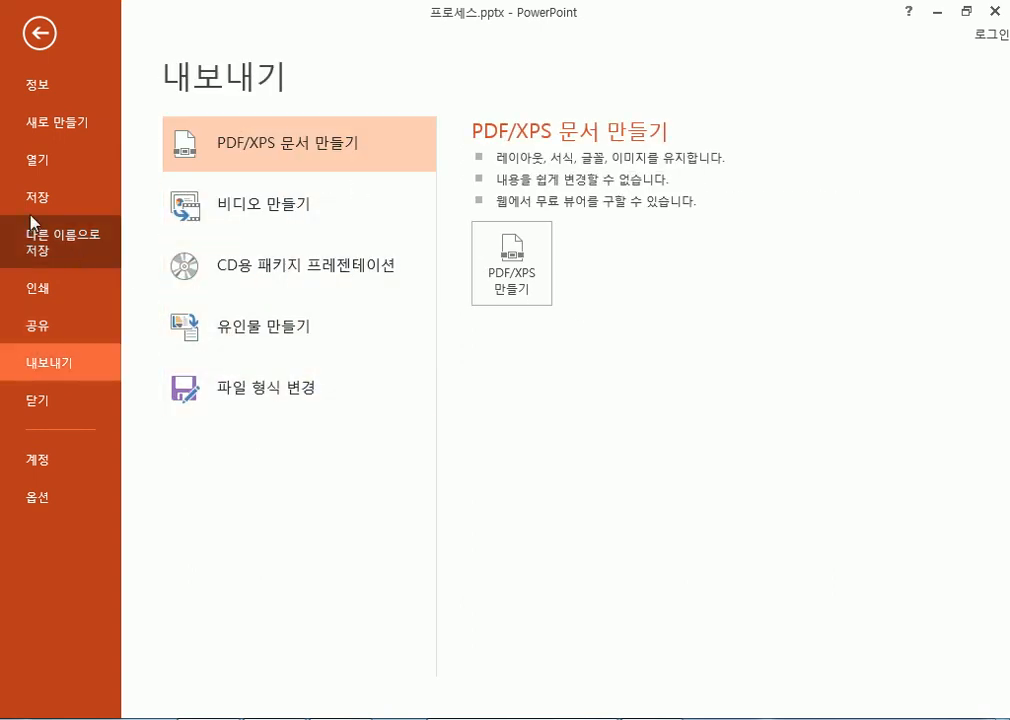
# Step: Reopen the Save As dialog, move it to a clearer position and examine the full list of file types
pyautogui.click(55, 238)
pyautogui.click(510, 640)
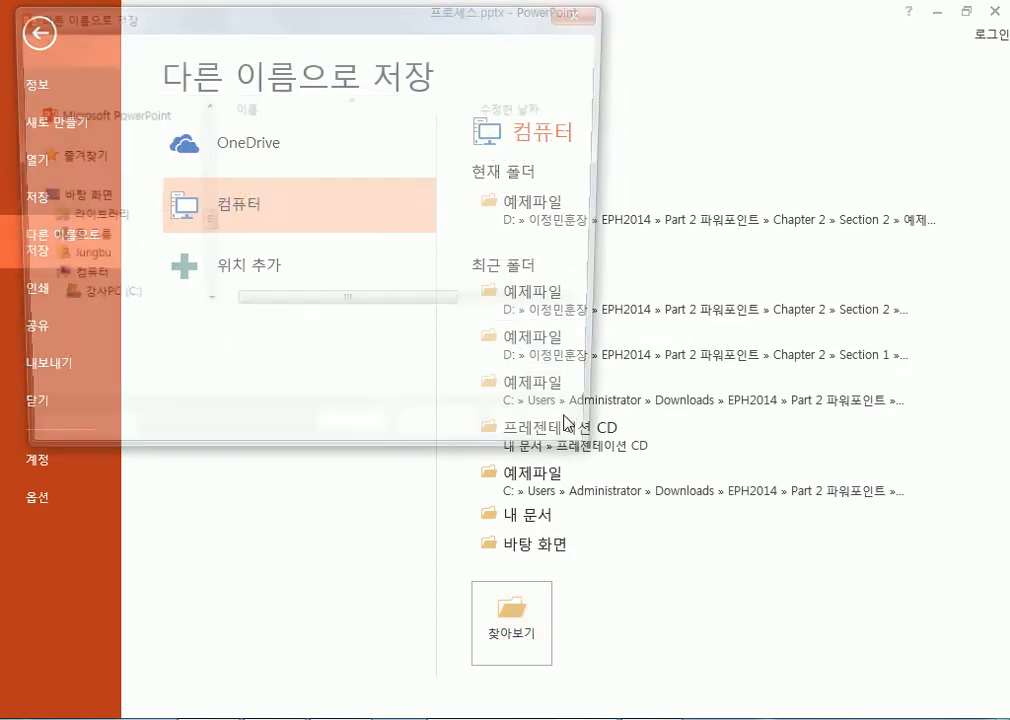
pyautogui.click(313, 365)
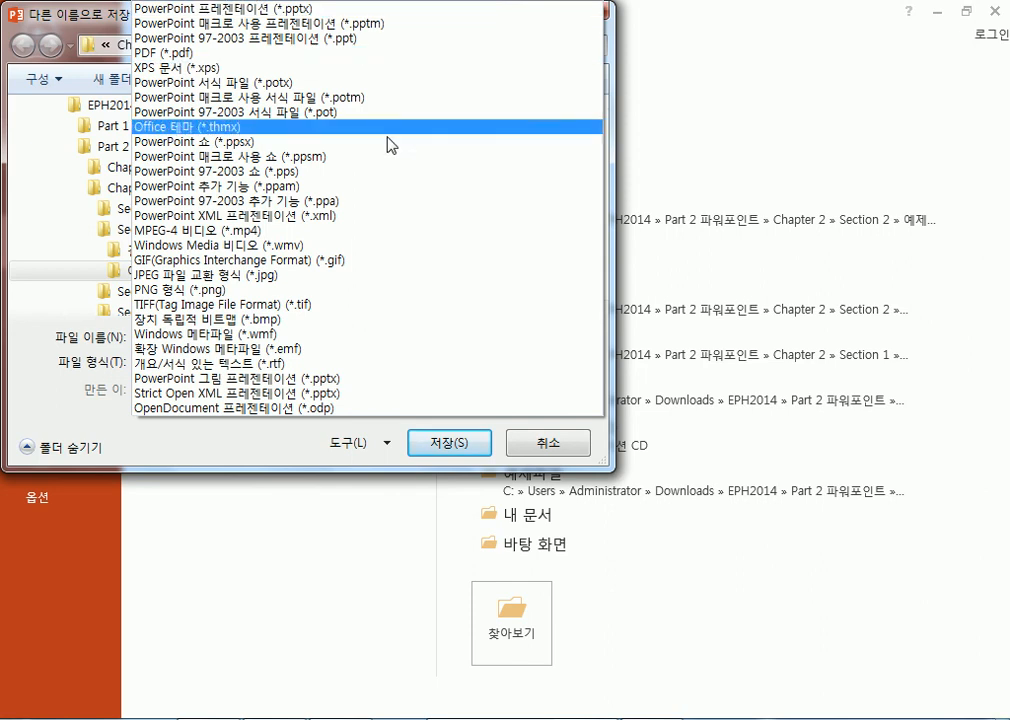
pyautogui.click(243, 465)
pyautogui.moveTo(234, 41); pyautogui.dragTo(283, 146)
pyautogui.click(325, 468)
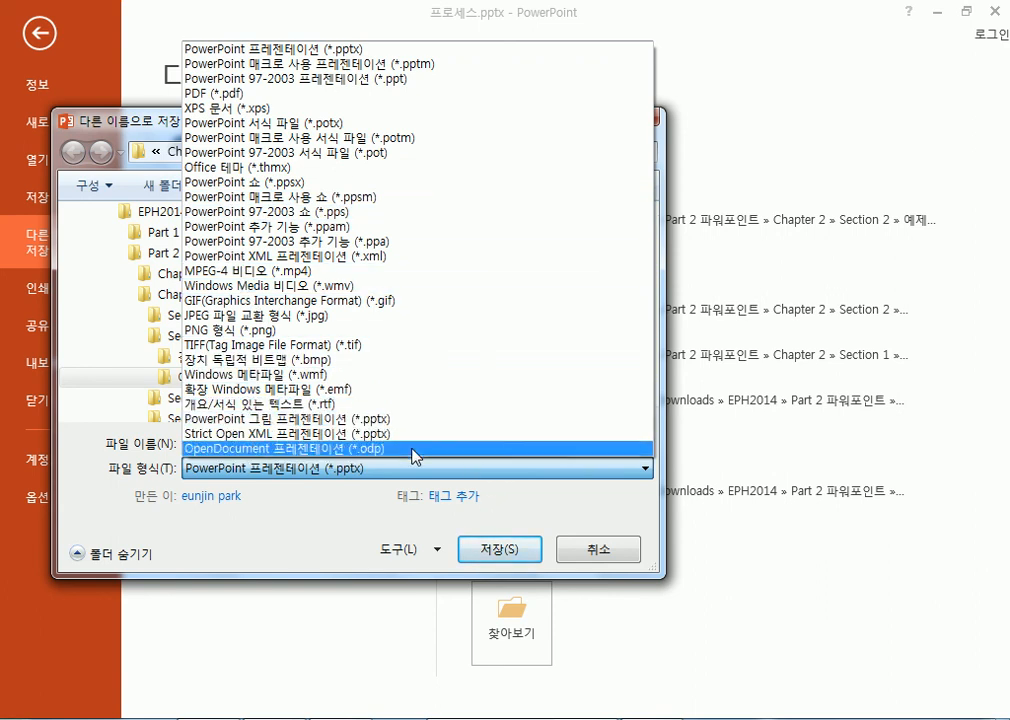
pyautogui.click(380, 468)
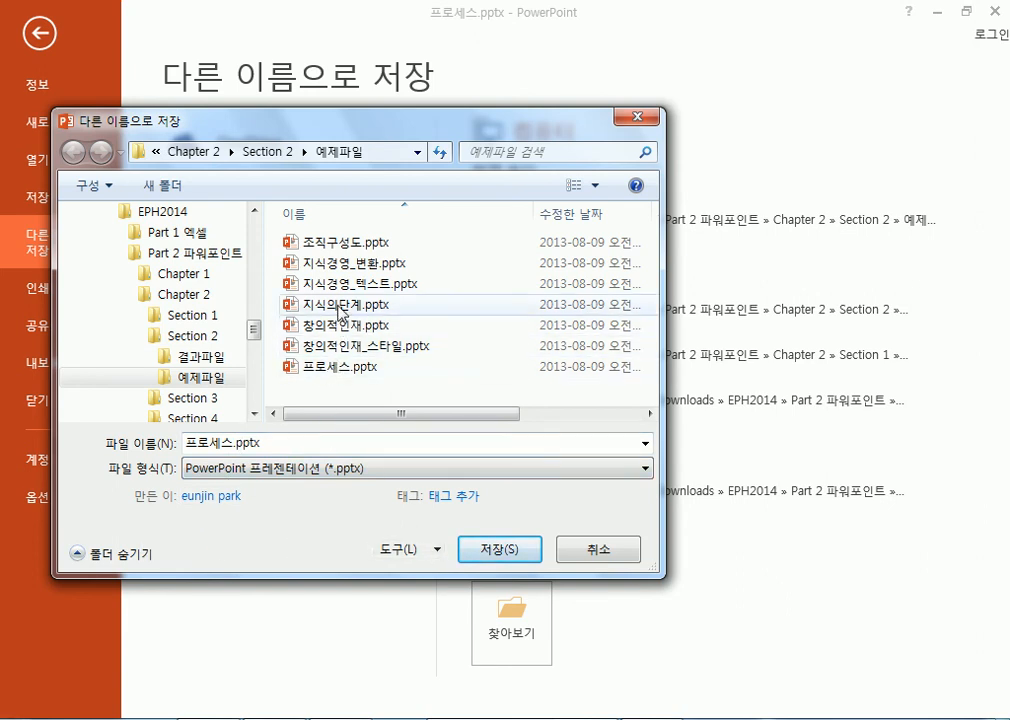
# Step: Leave the Save As dialog without saving and return to the slide with the SmartArt deselected
pyautogui.press('Escape')
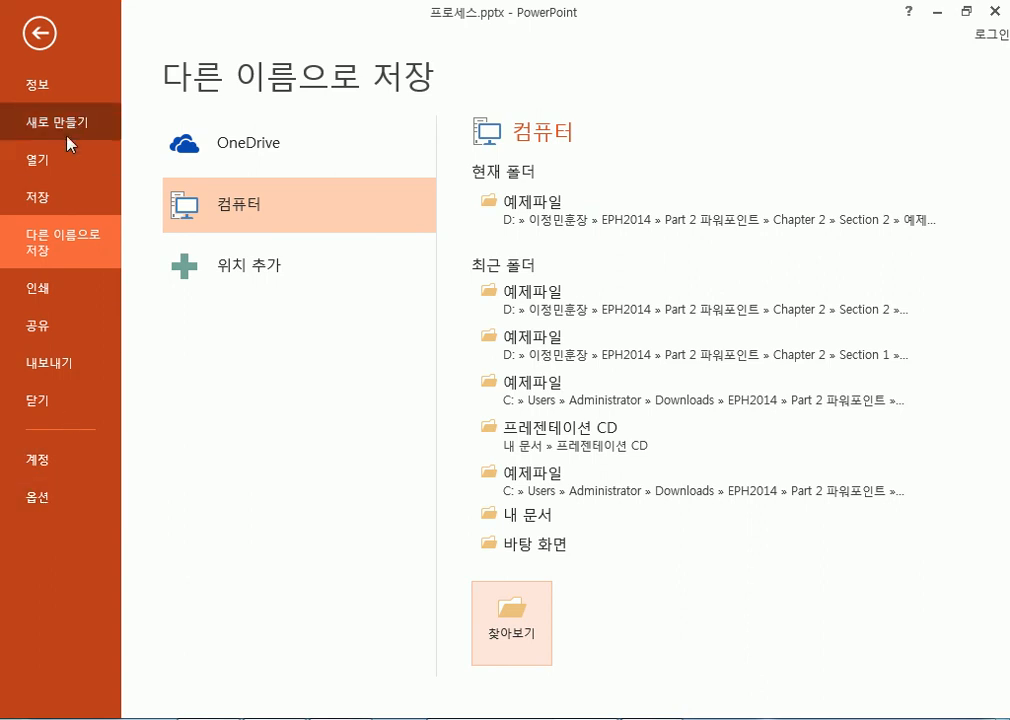
pyautogui.press('Escape')
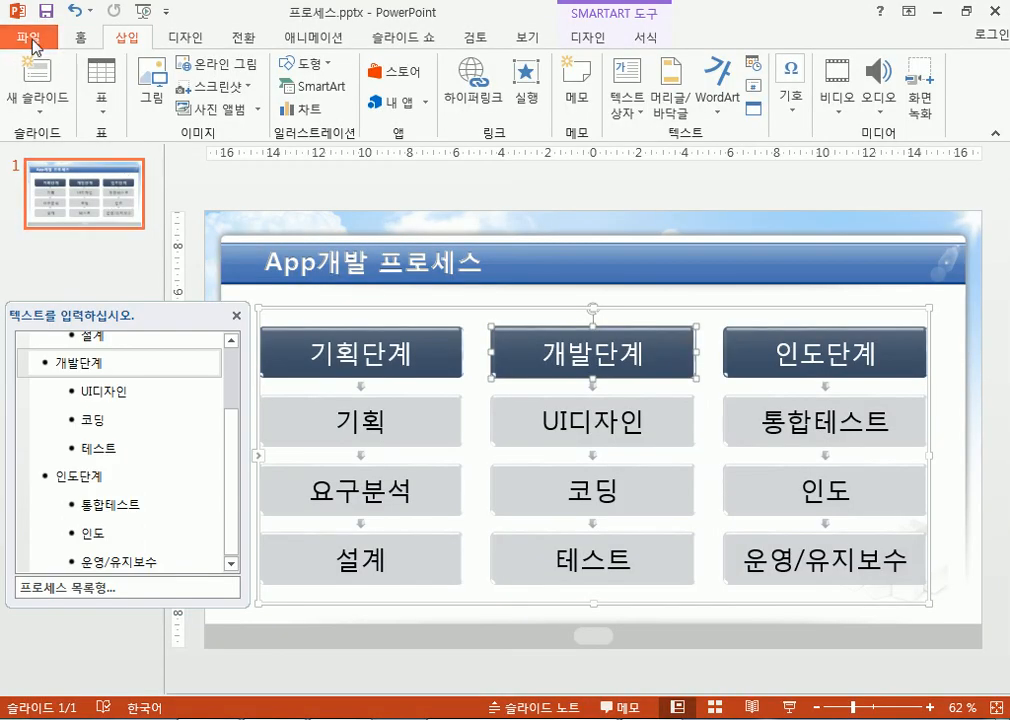
pyautogui.click(32, 40)
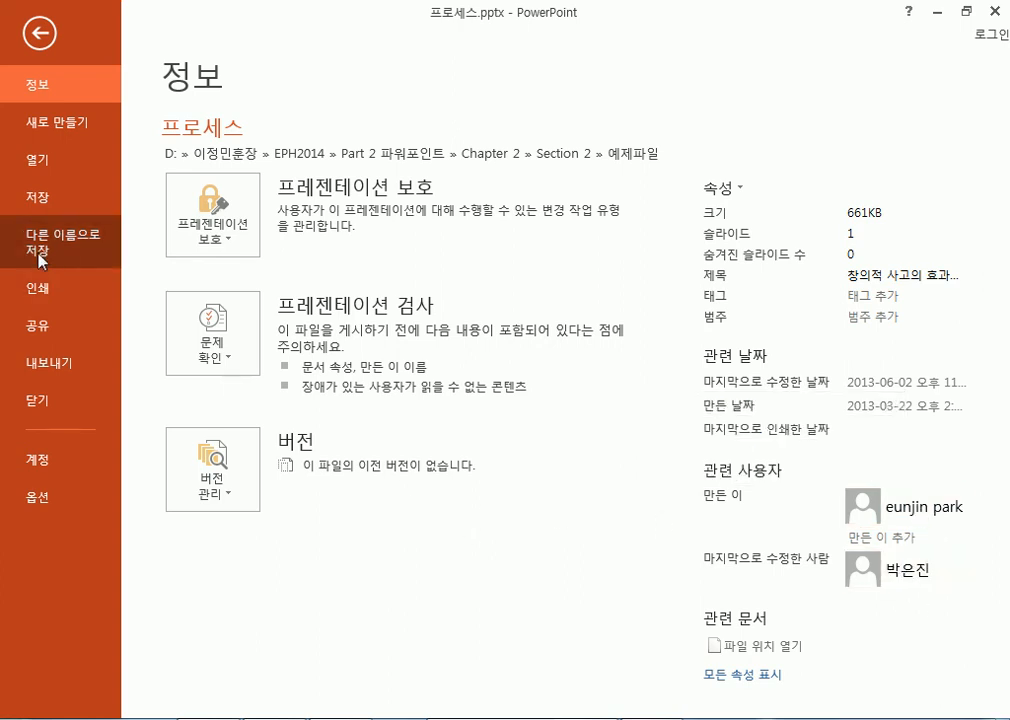
pyautogui.press('Escape')
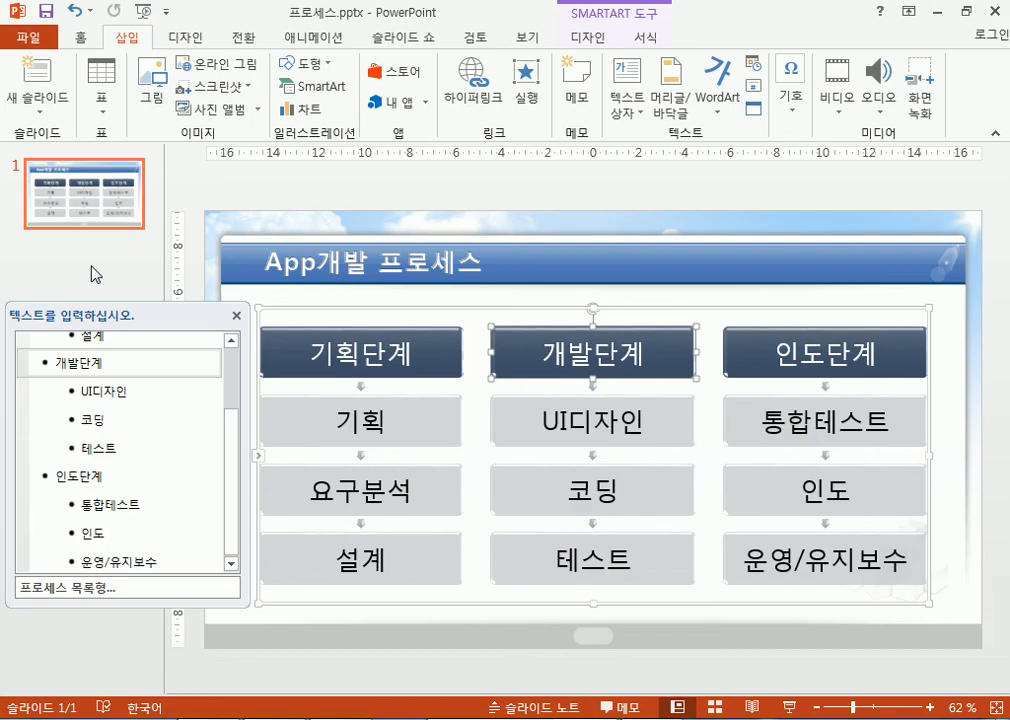
pyautogui.click(222, 198)
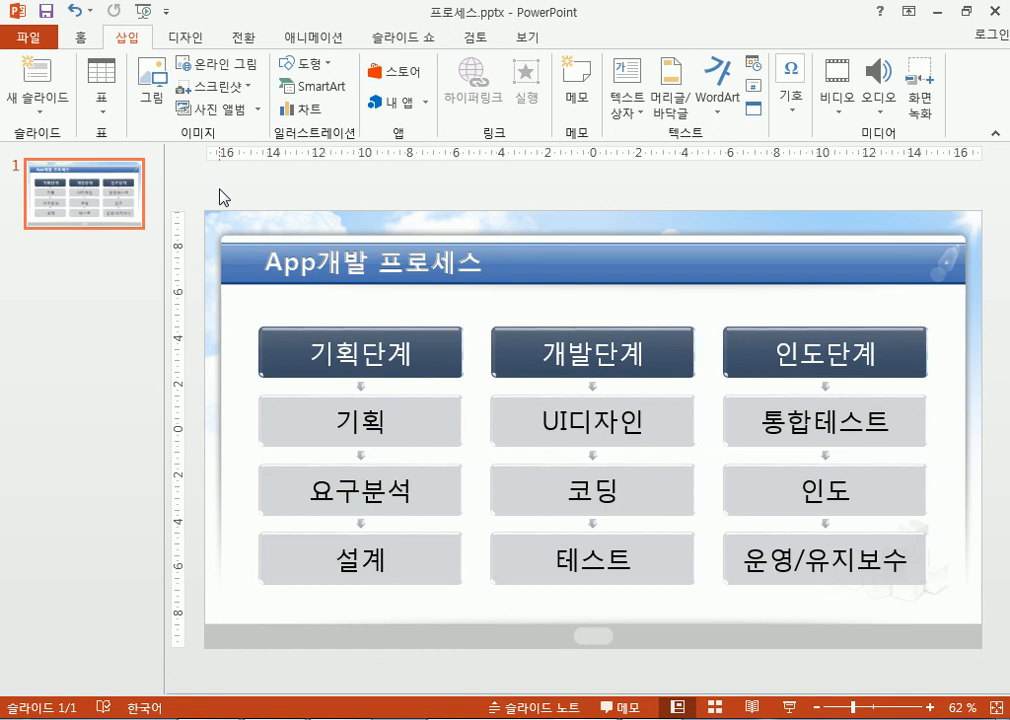
# Step: Open the presentation 지식경영_변환.pptx from the computer's Chapter 2 > Section 2 > 예제파일 folder
pyautogui.click(29, 38)
pyautogui.click(45, 158)
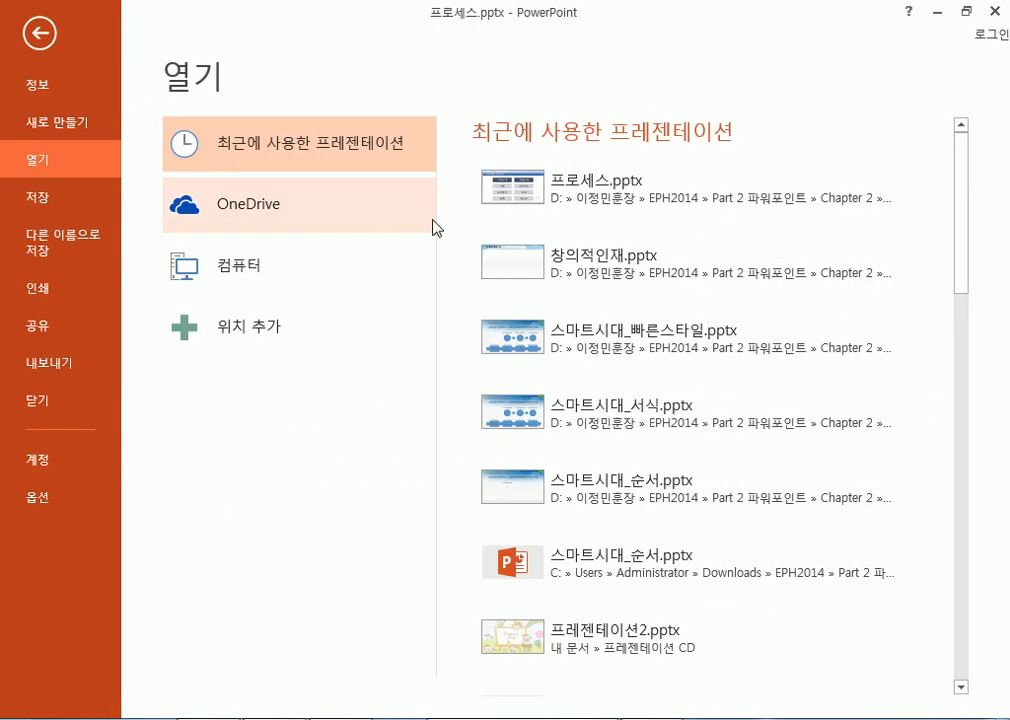
pyautogui.click(190, 228)
pyautogui.click(170, 262)
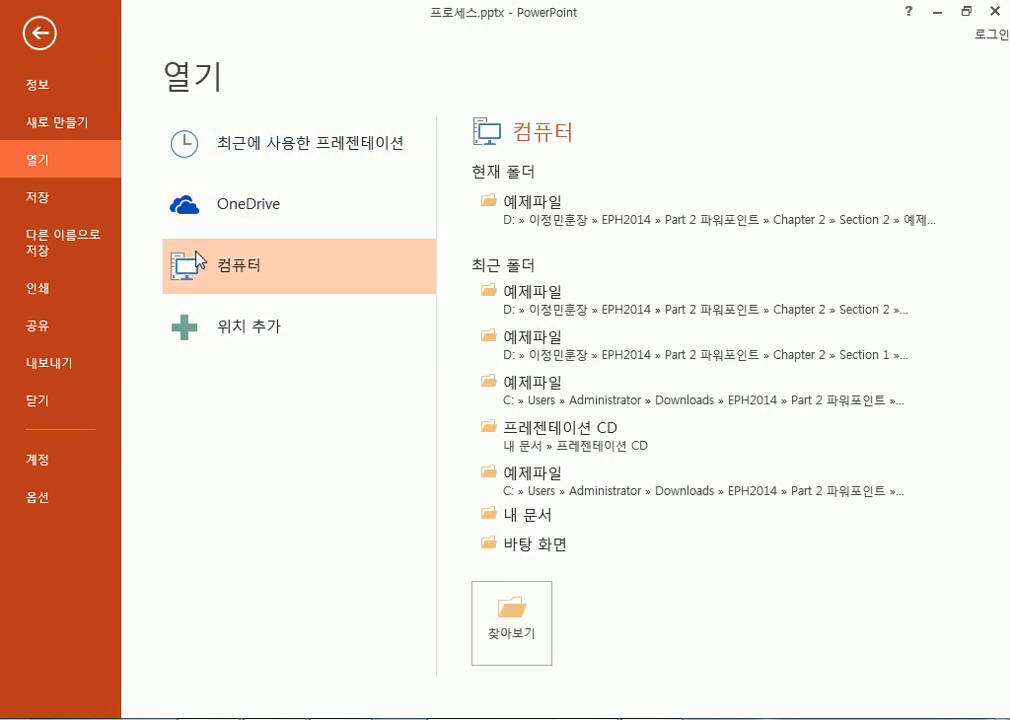
pyautogui.click(529, 636)
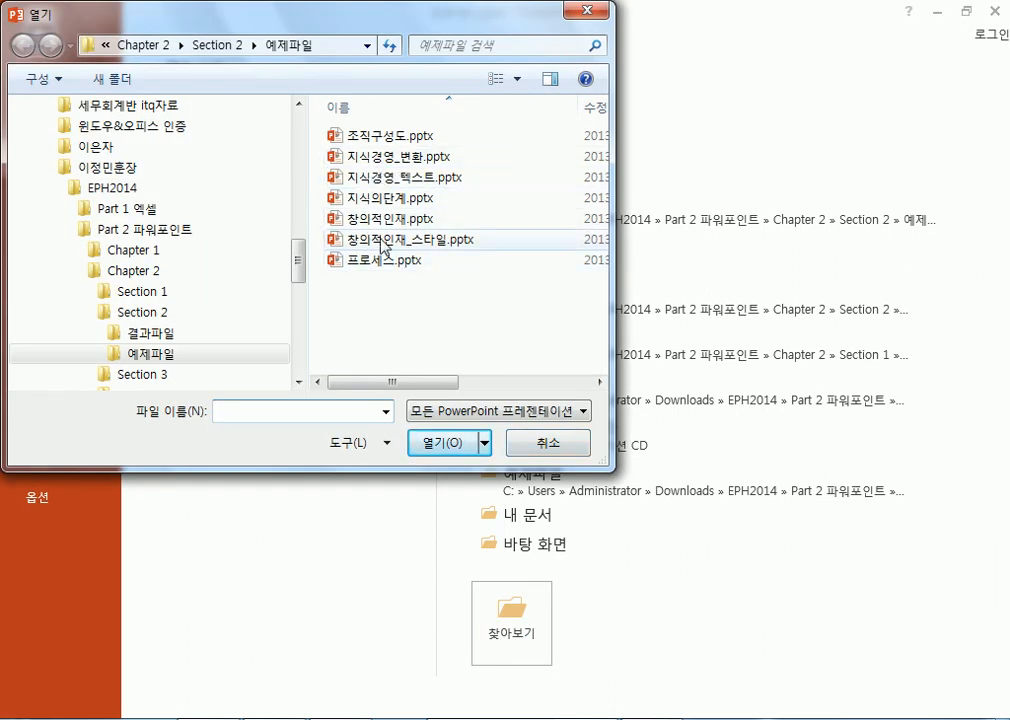
pyautogui.click(349, 156)
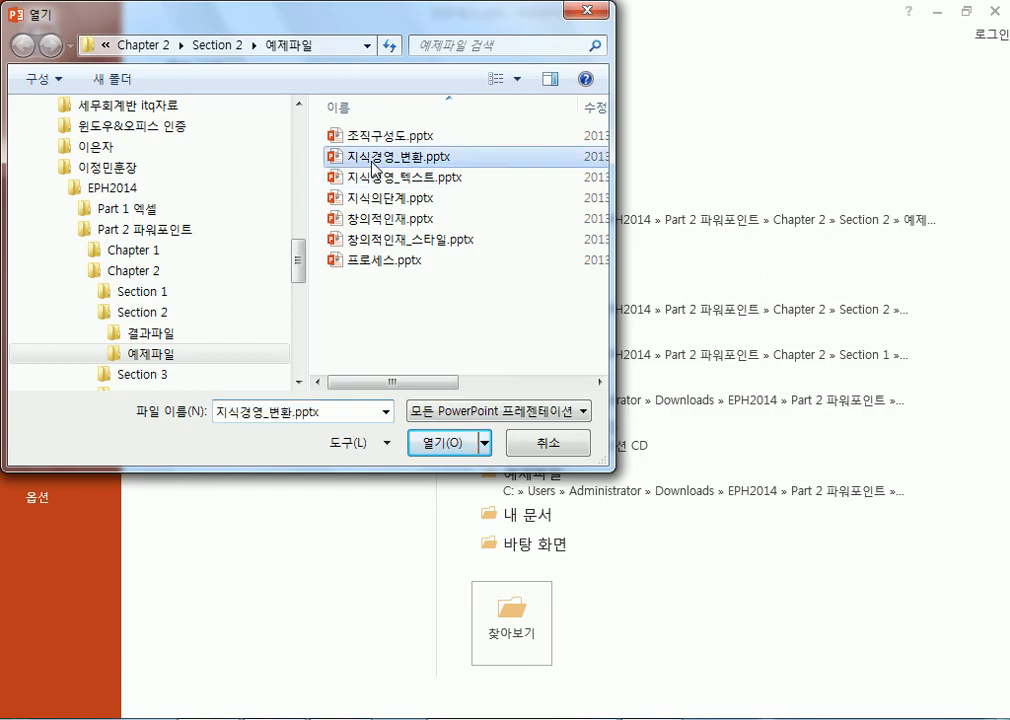
pyautogui.doubleClick(385, 259)
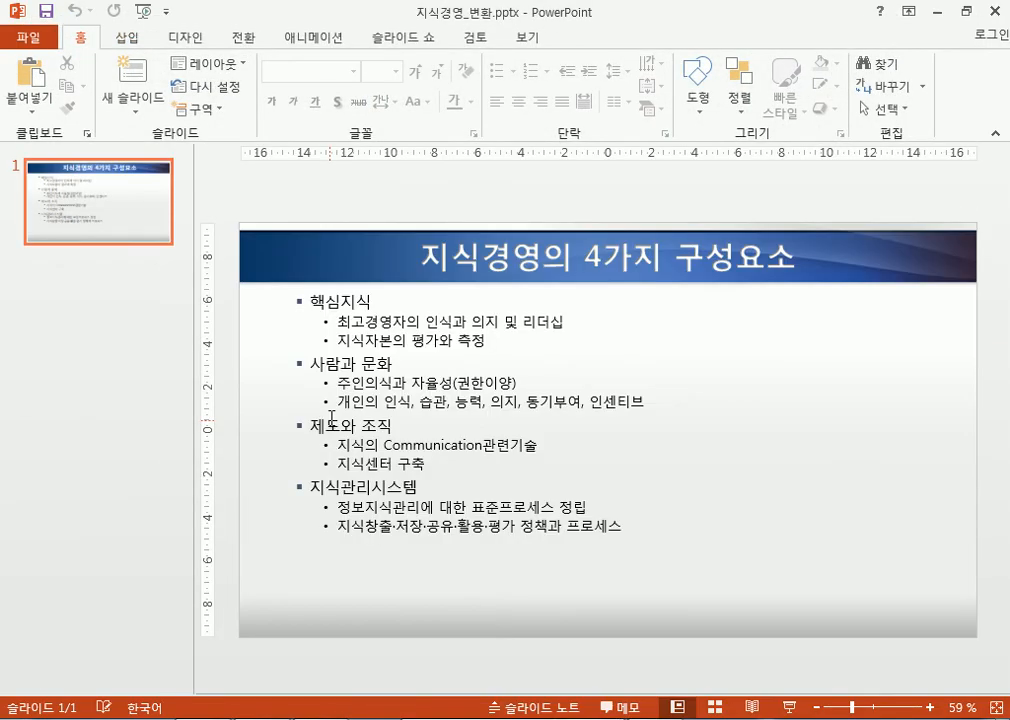